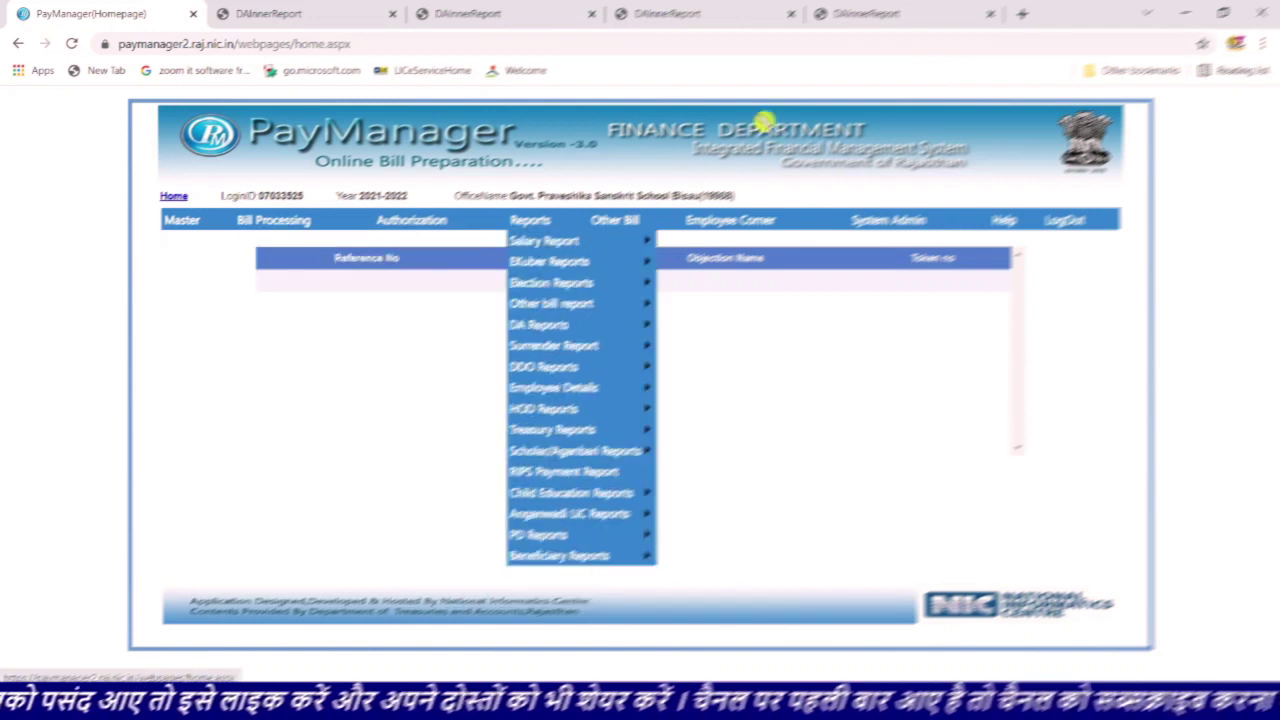
Examine the two-page DA arrear inner sheet report, comparing each employee's monthly pay, DA difference, GPF deduction and total entries
{"action": "left_click", "coordinate": [886, 18]}
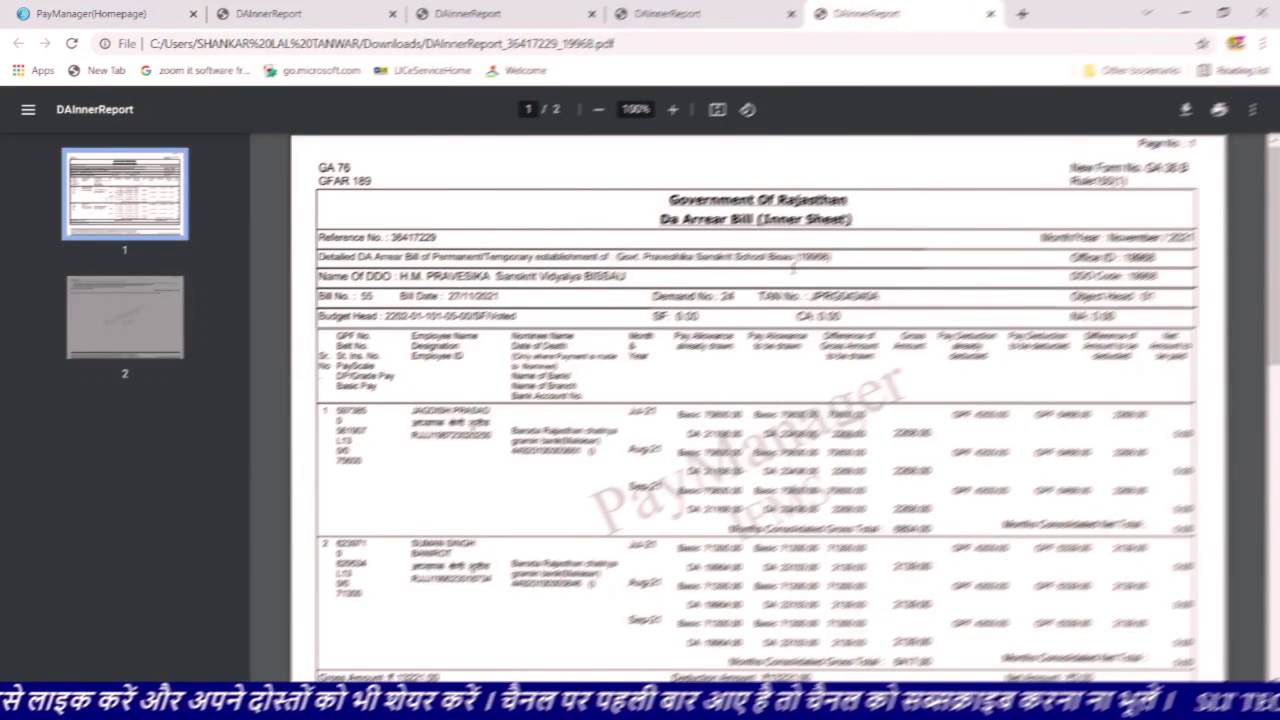
{"action": "scroll", "coordinate": [777, 347], "scroll_direction": "down", "scroll_amount": 3}
{"action": "scroll", "coordinate": [777, 347], "scroll_direction": "down", "scroll_amount": 2}
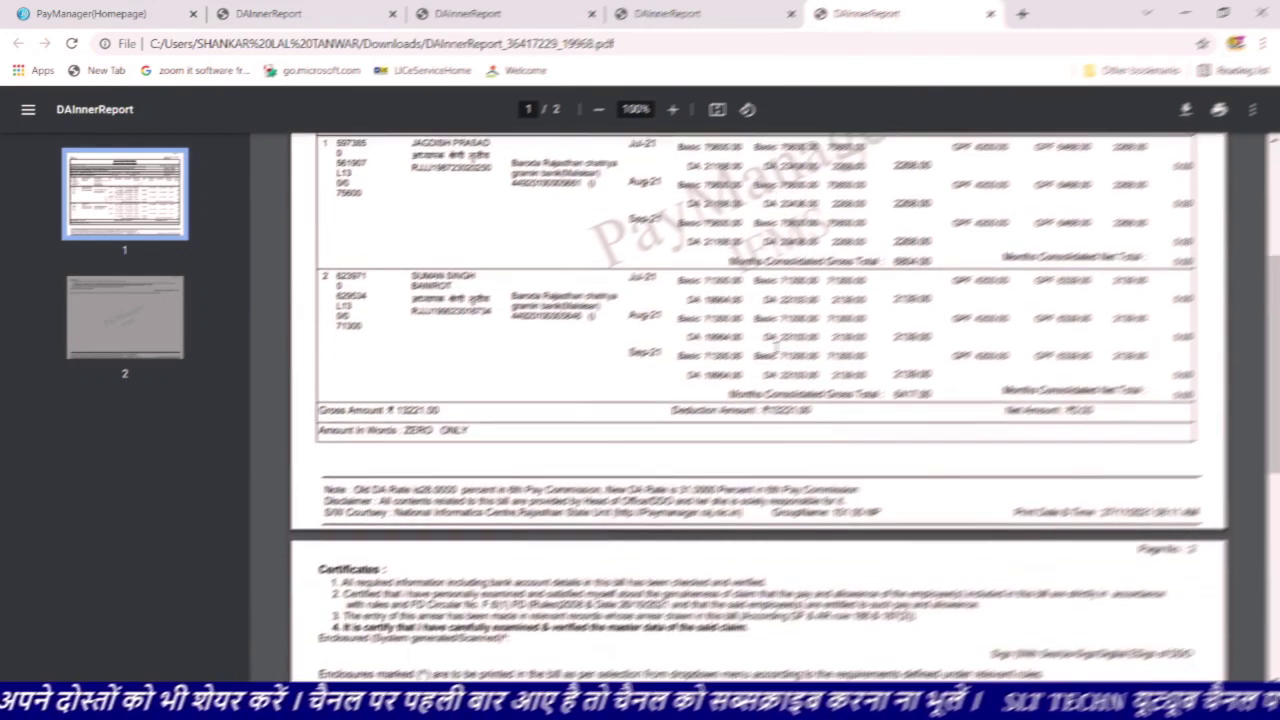
{"action": "scroll", "coordinate": [777, 347], "scroll_direction": "up", "scroll_amount": 3}
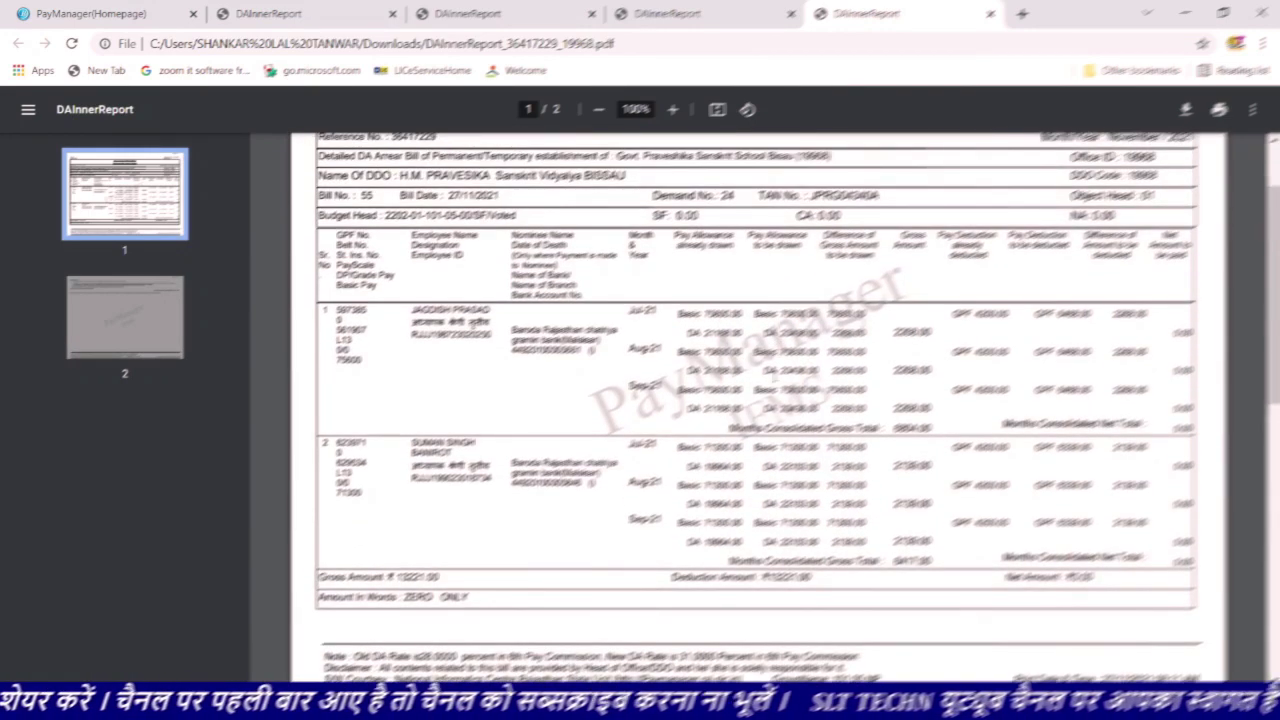
{"action": "scroll", "coordinate": [769, 377], "scroll_direction": "down", "scroll_amount": 2}
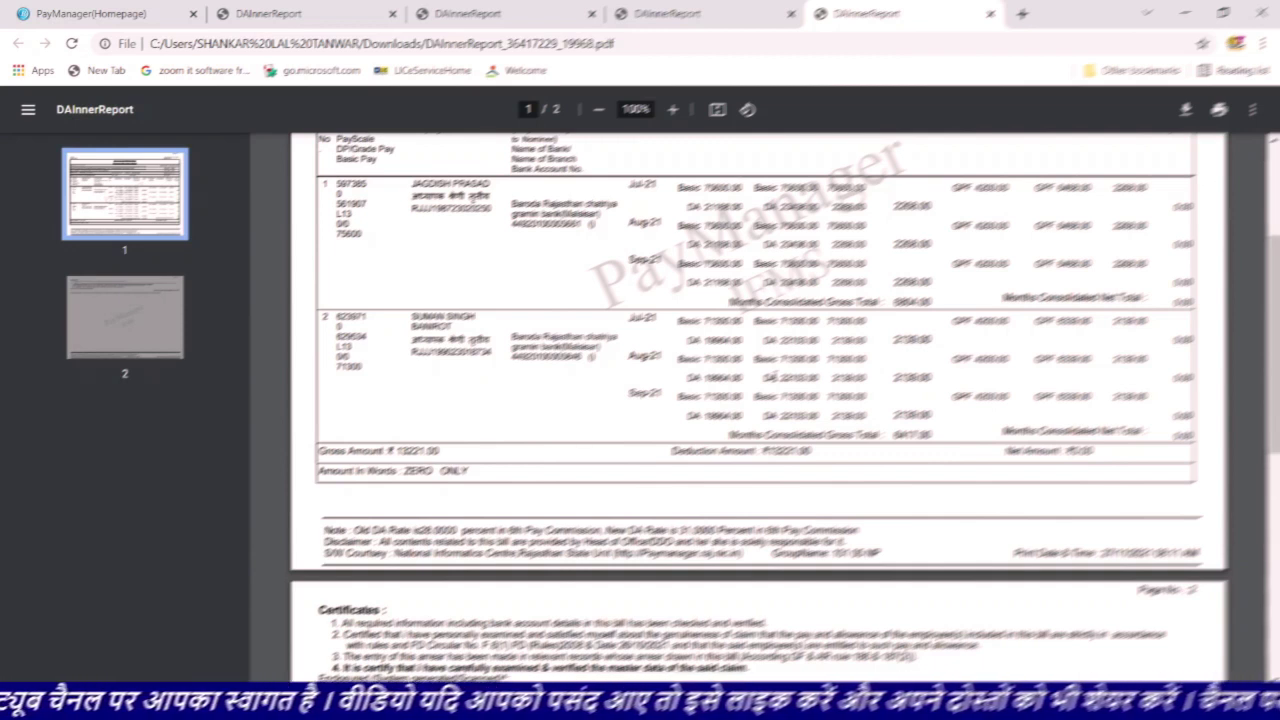
Return to PayManager and open the DA Arrear form for DA bill preparation
{"action": "left_click", "coordinate": [133, 20]}
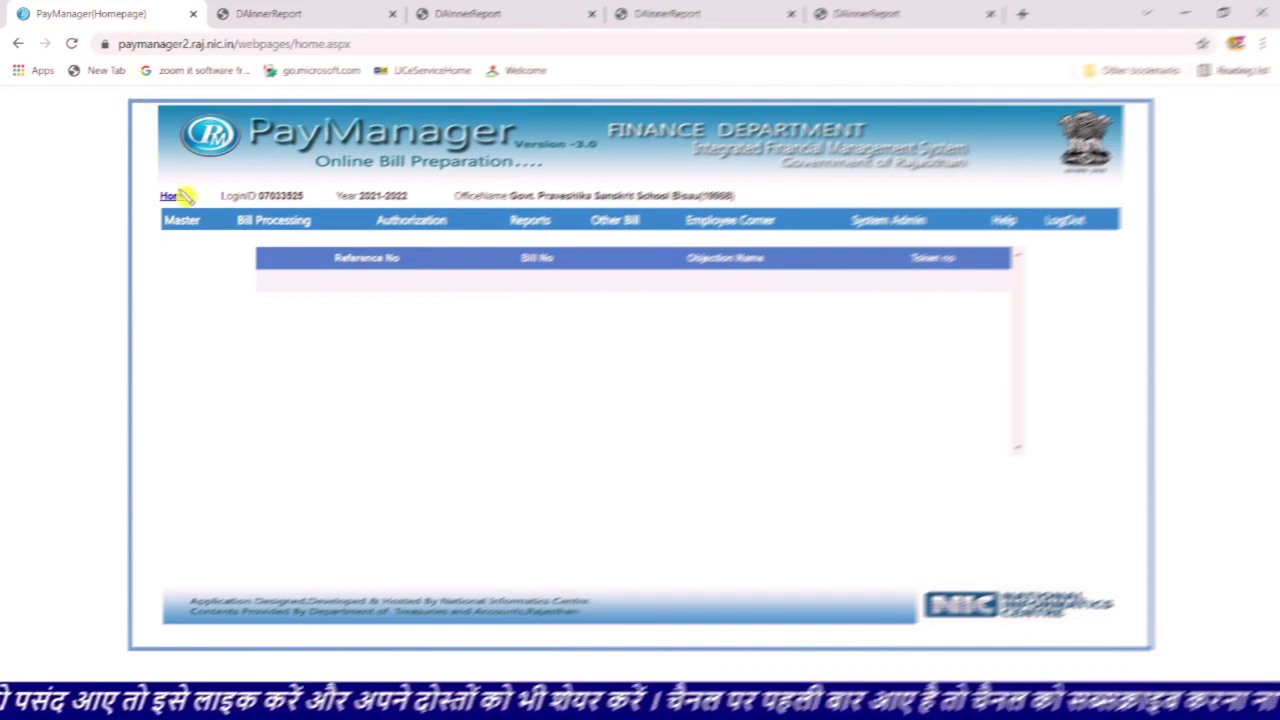
{"action": "mouse_move", "coordinate": [183, 224]}
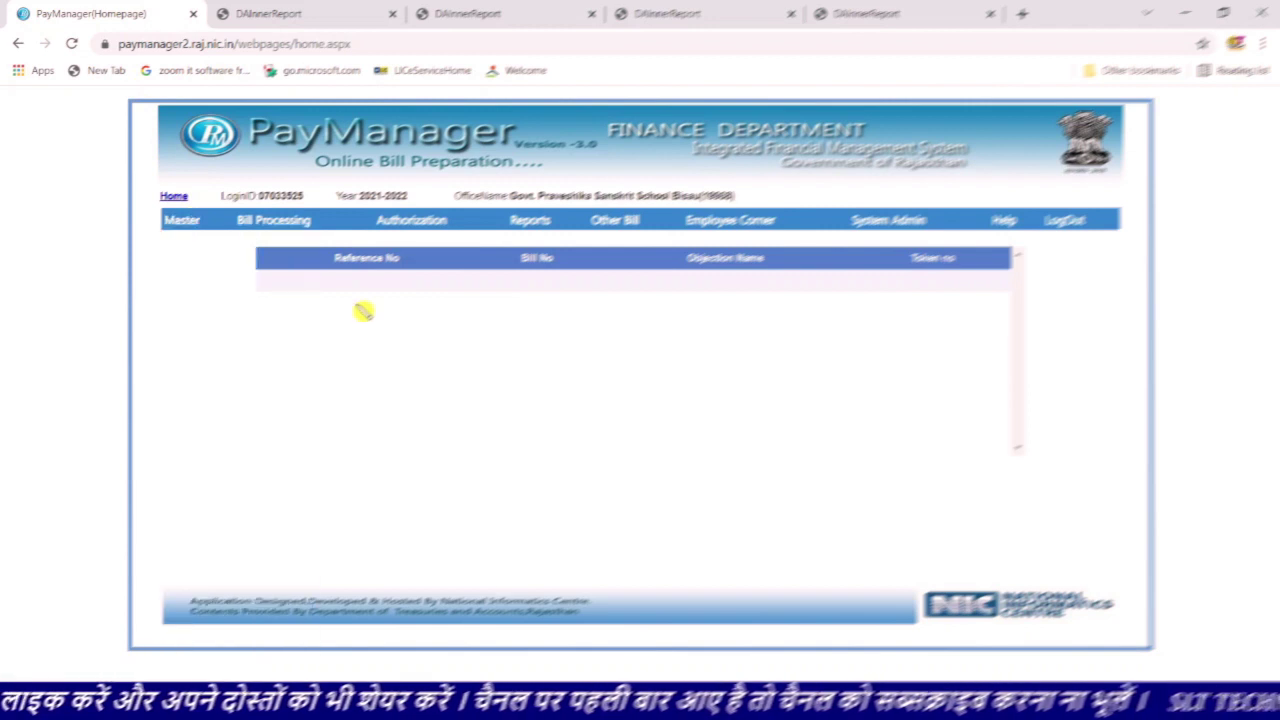
{"action": "mouse_move", "coordinate": [280, 224]}
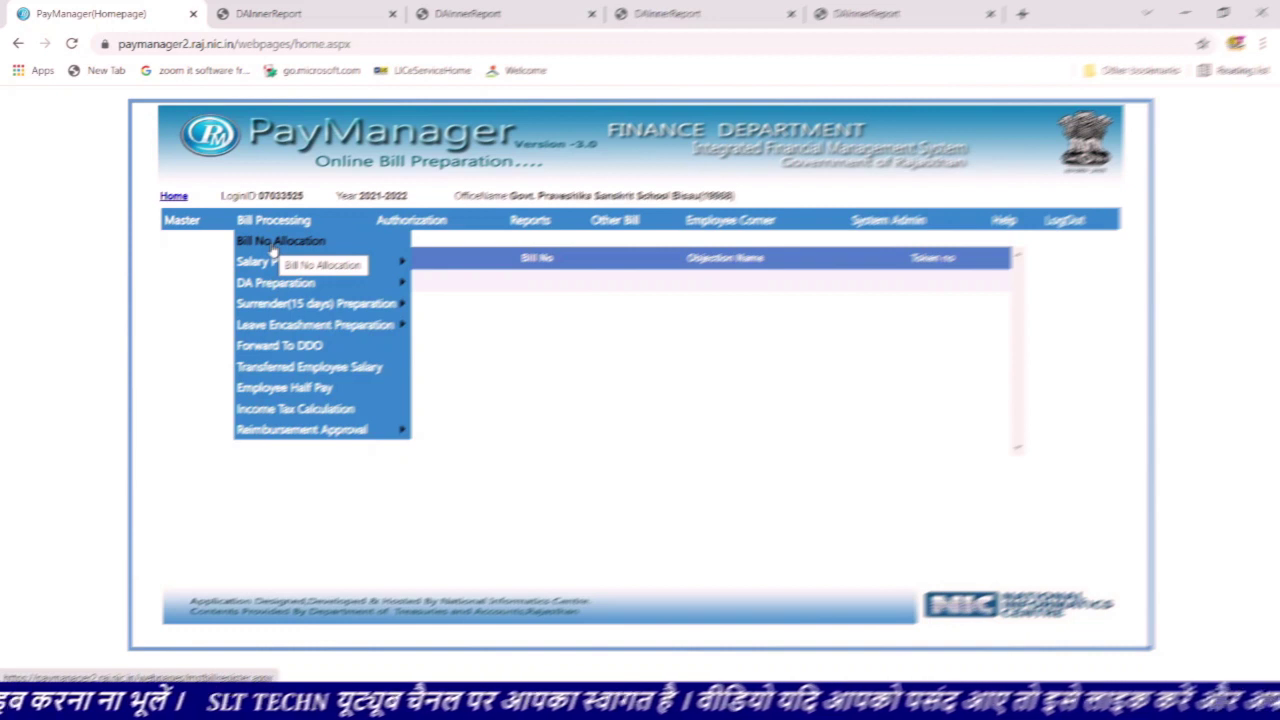
{"action": "mouse_move", "coordinate": [285, 285]}
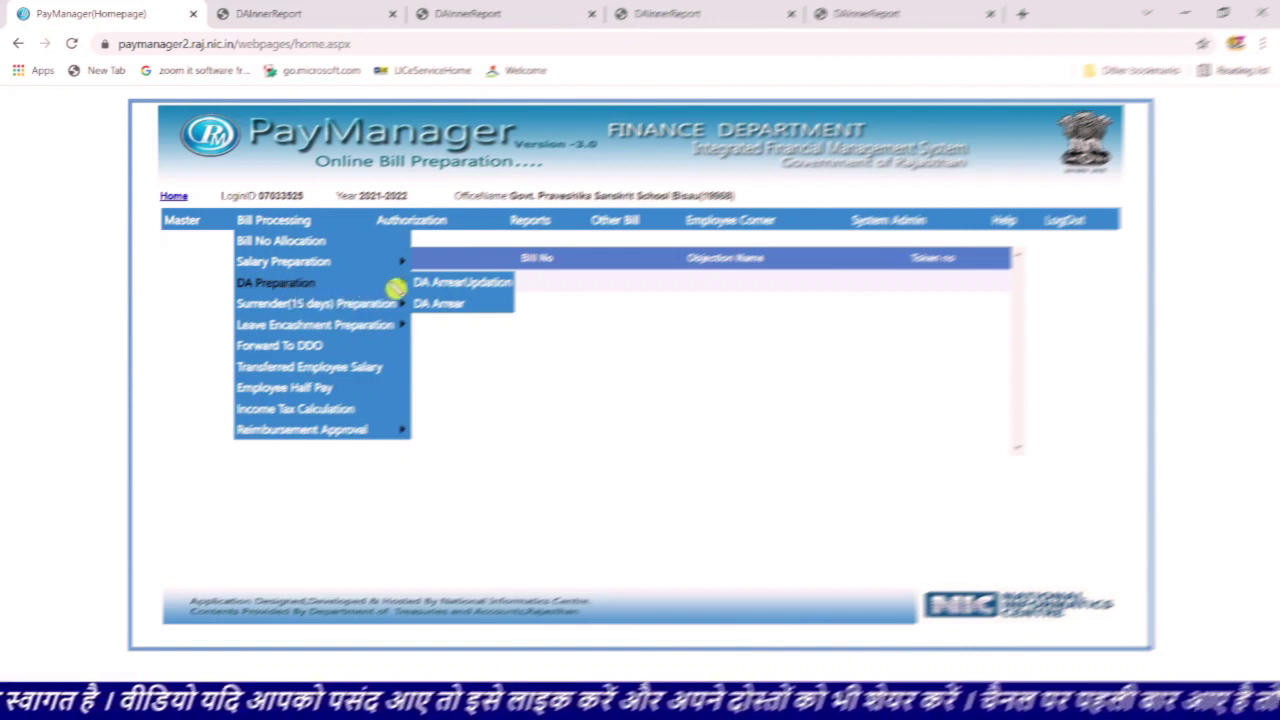
{"action": "left_click", "coordinate": [443, 310]}
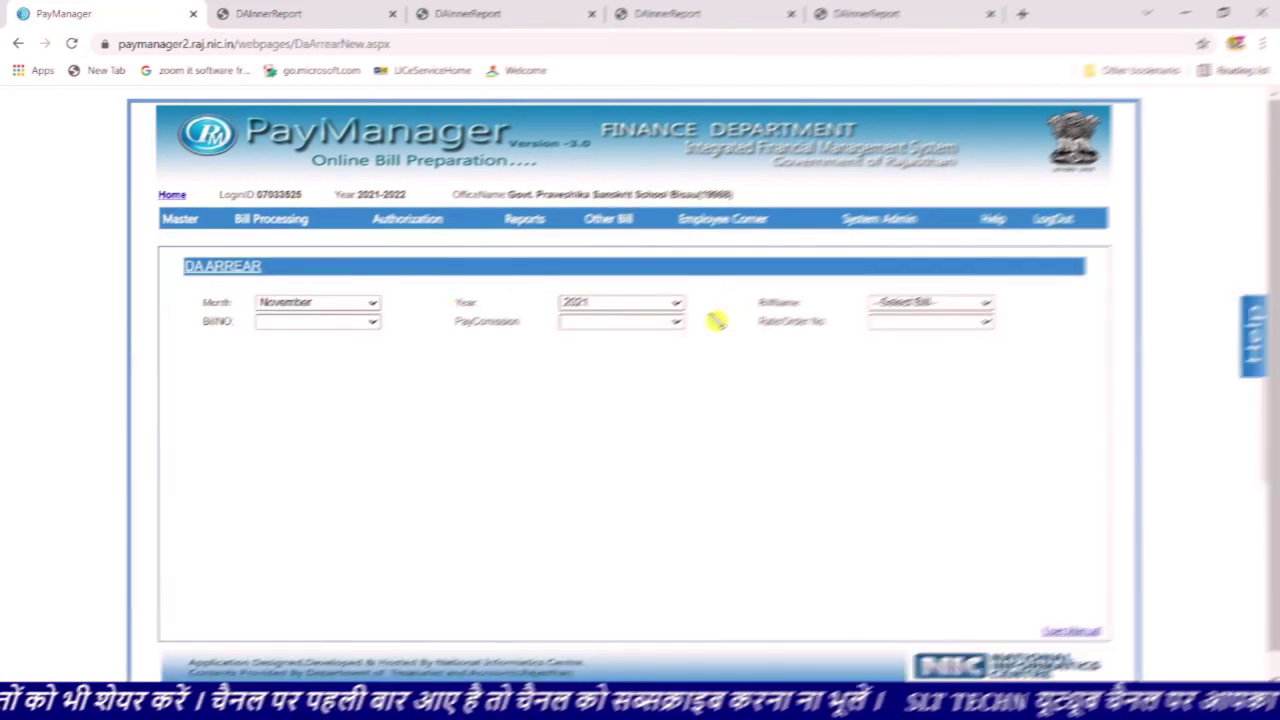
Select bill name 101 05-NP and bill number 55-27/11/2021-2021 for the November 2021 DA arrear
{"action": "left_click", "coordinate": [910, 304]}
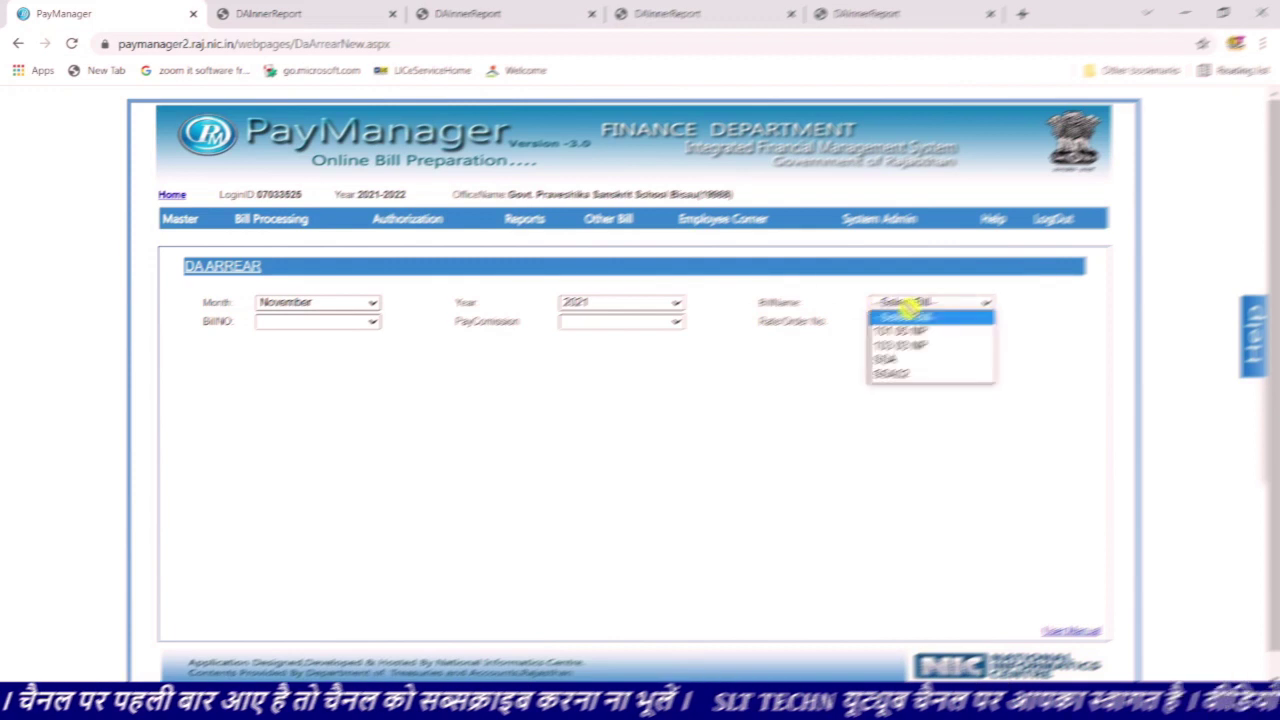
{"action": "left_click", "coordinate": [909, 332]}
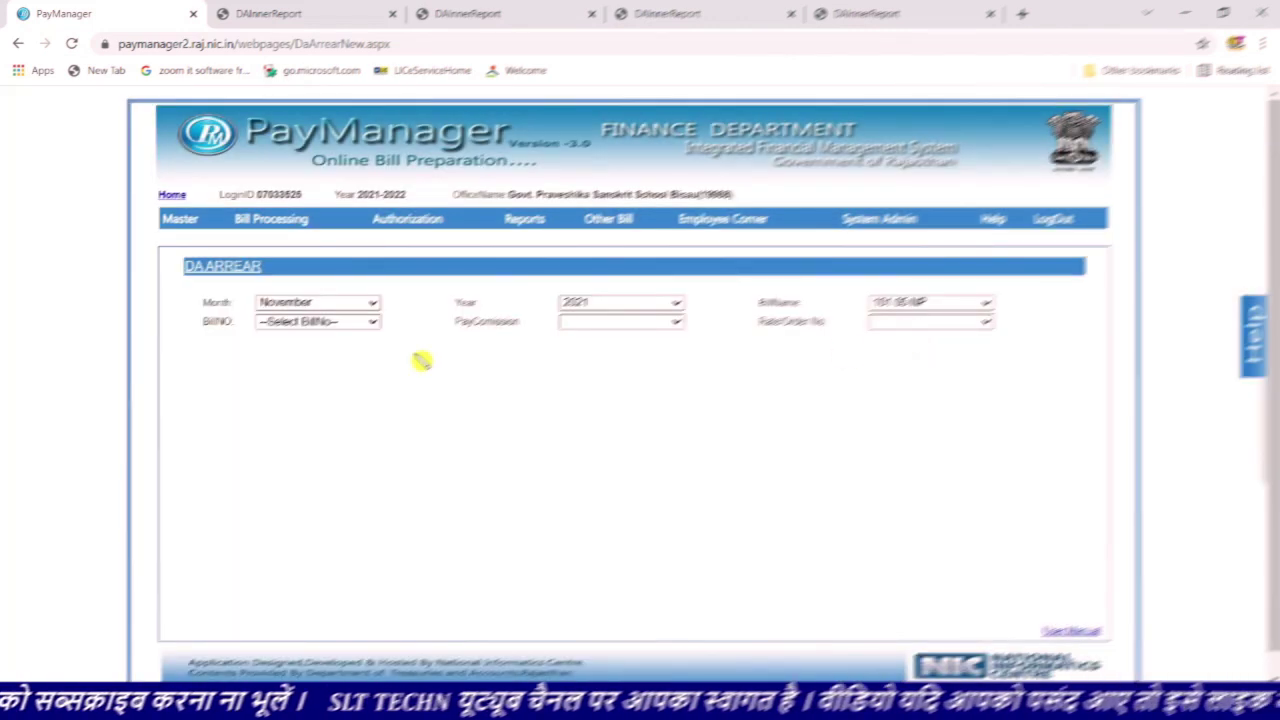
{"action": "left_click", "coordinate": [370, 325]}
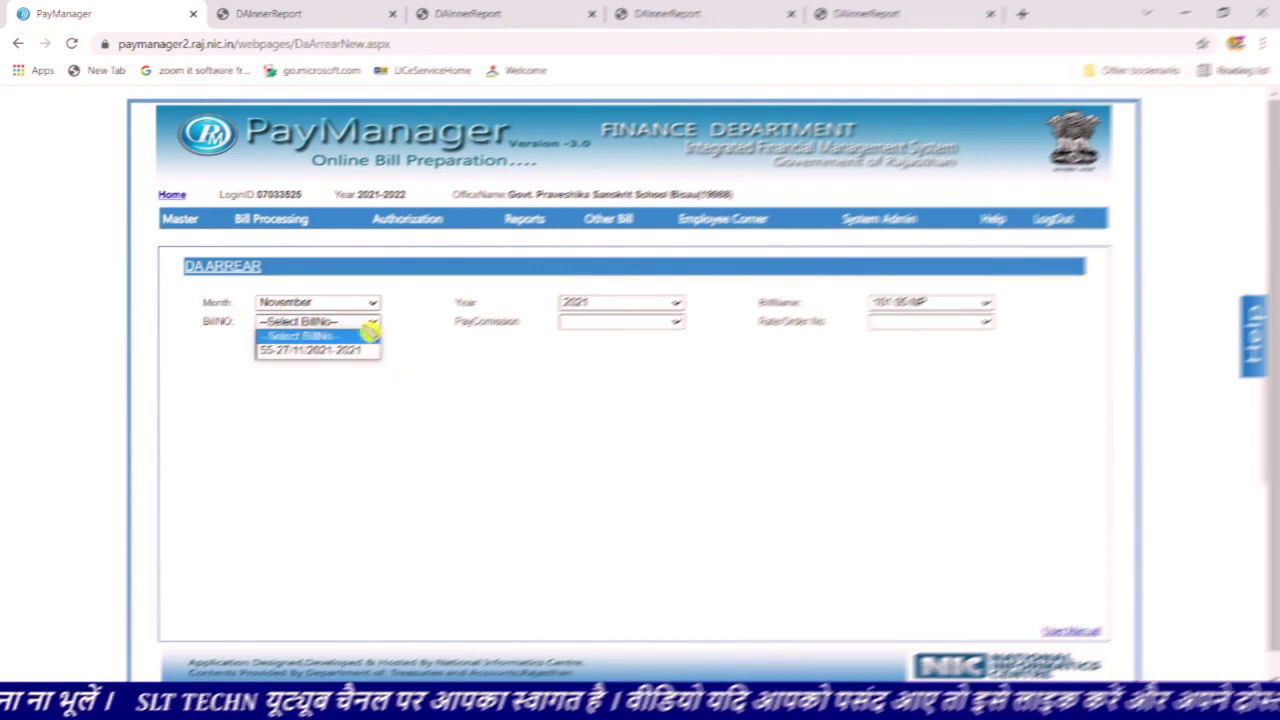
{"action": "left_click", "coordinate": [343, 352]}
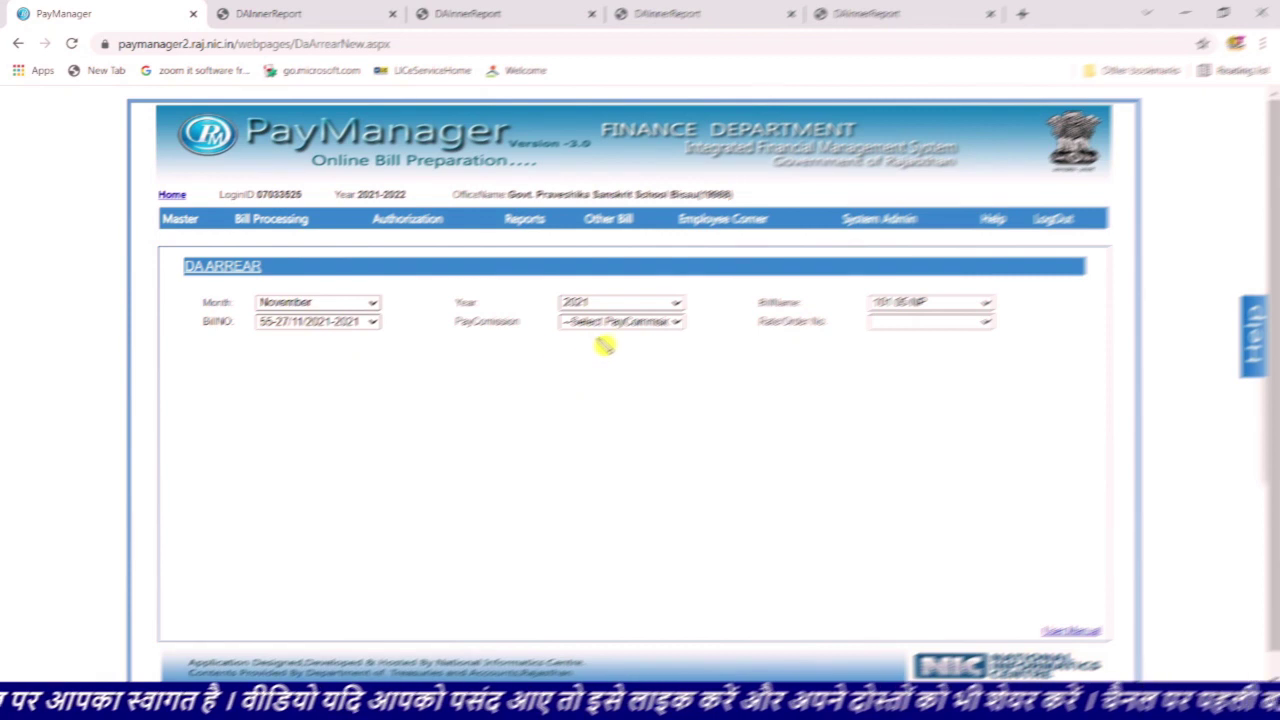
Set the pay commission to Seventh and choose the 31.00 rate order dated 26/10/2021
{"action": "left_click", "coordinate": [638, 322]}
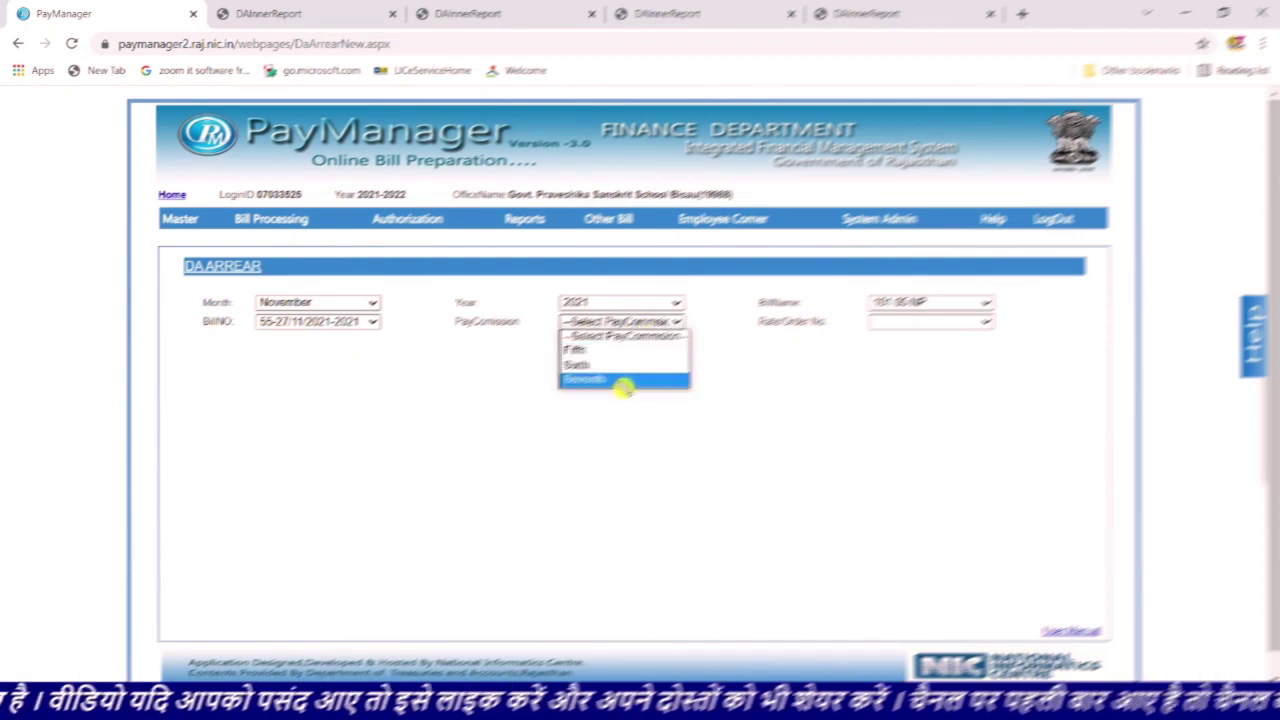
{"action": "left_click", "coordinate": [622, 385]}
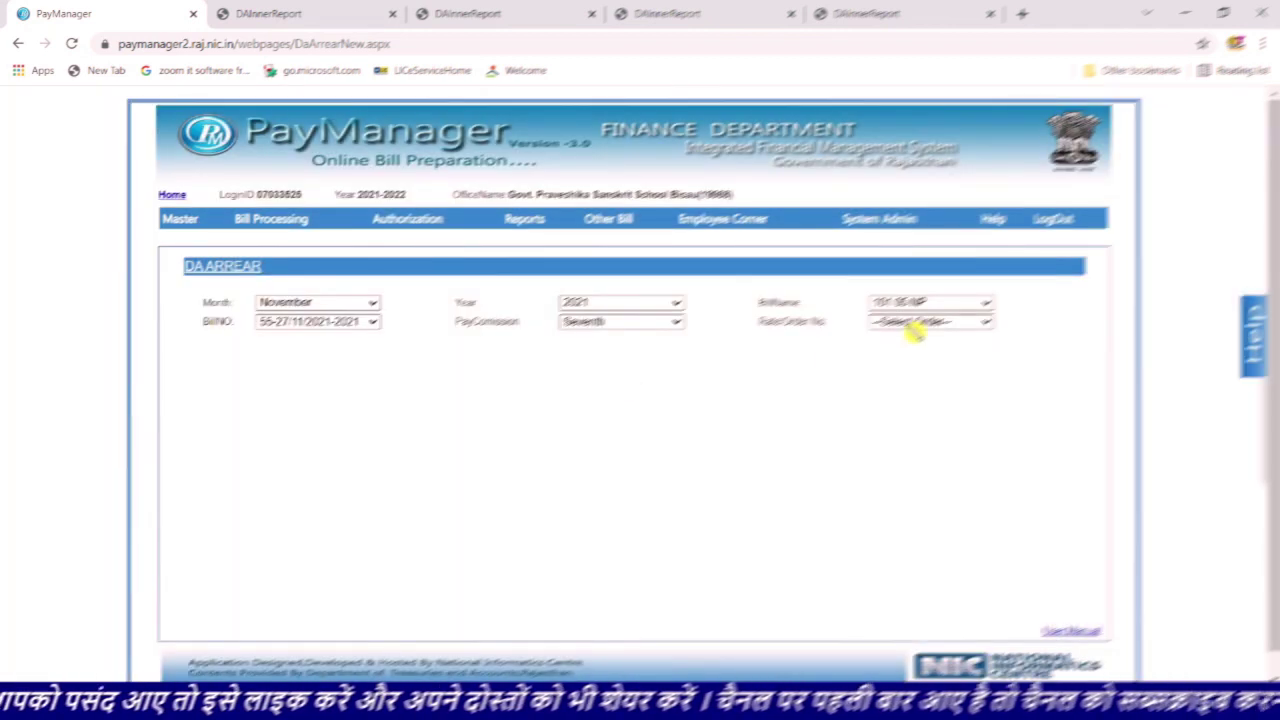
{"action": "left_click", "coordinate": [915, 331]}
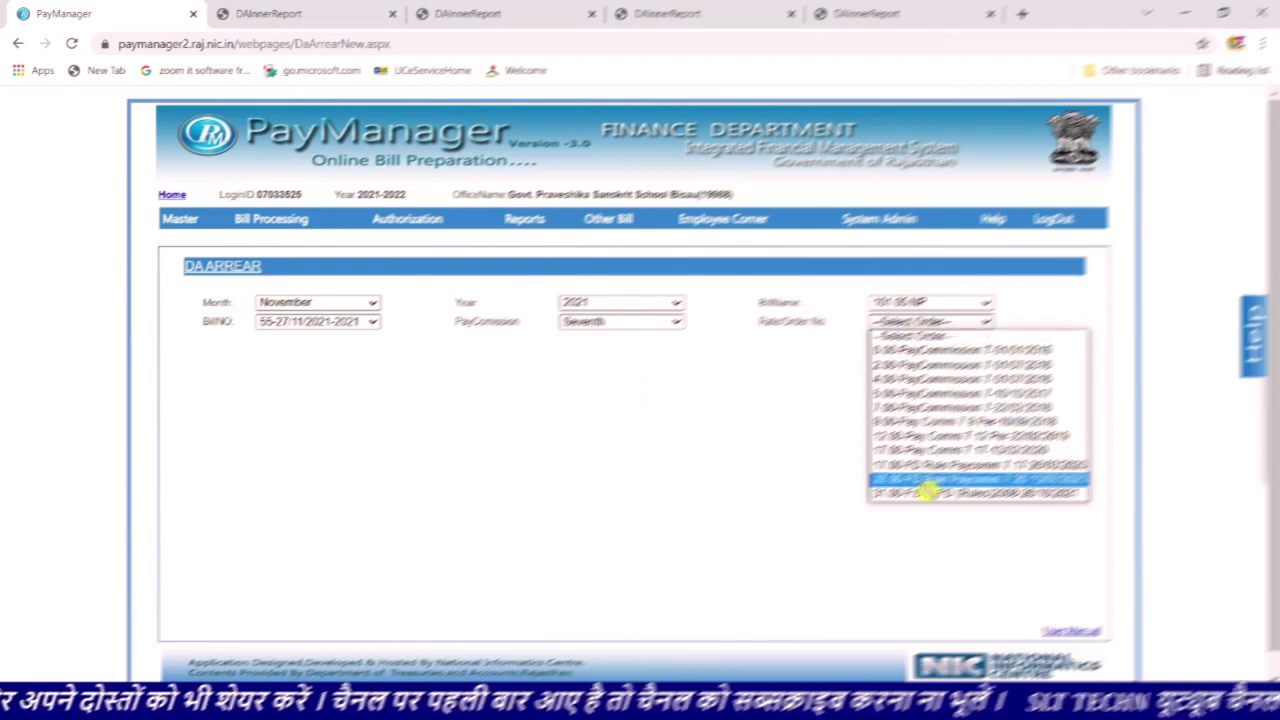
{"action": "left_click", "coordinate": [931, 494]}
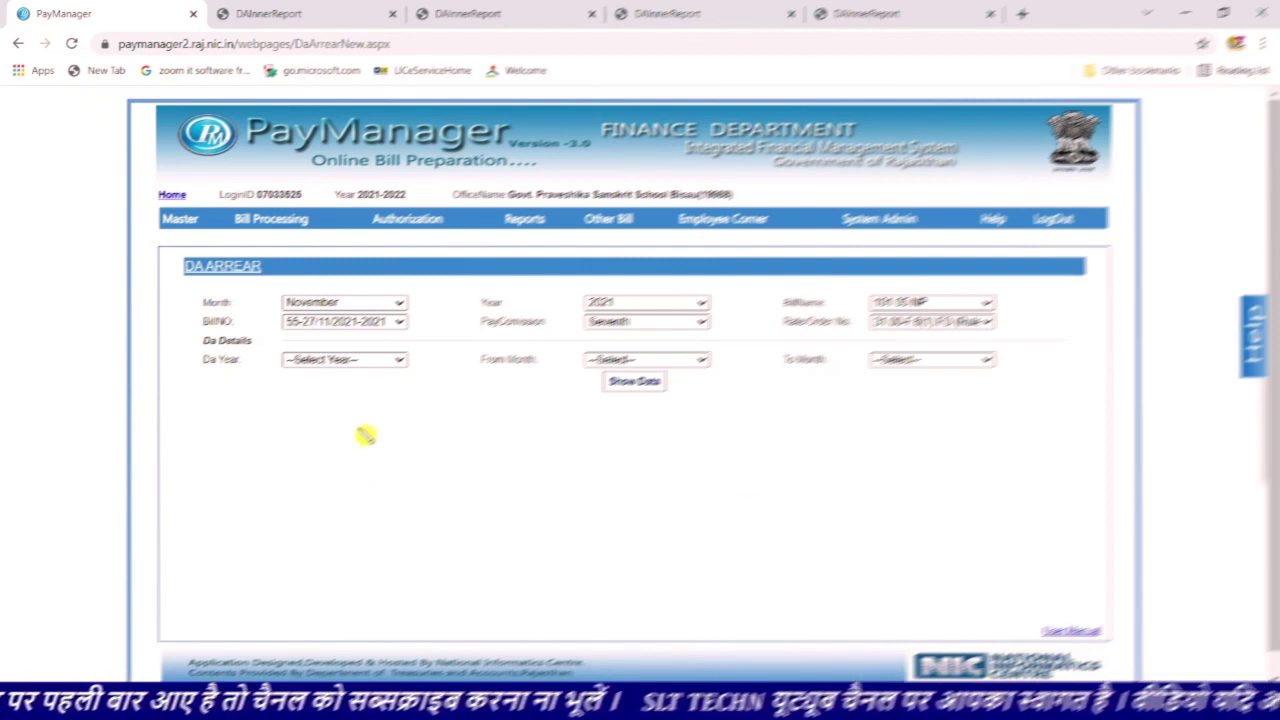
Set the DA year to 2021 with the period from July to September, and load the employee data
{"action": "left_click", "coordinate": [373, 361]}
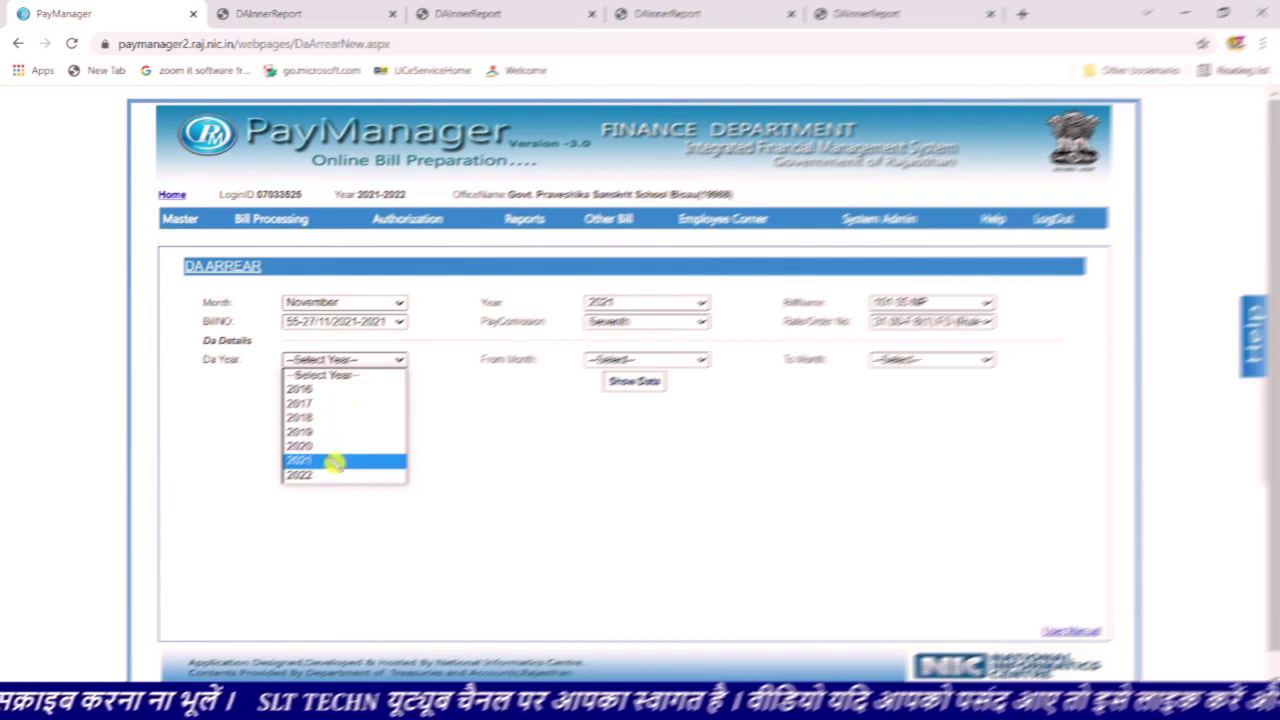
{"action": "left_click", "coordinate": [334, 459]}
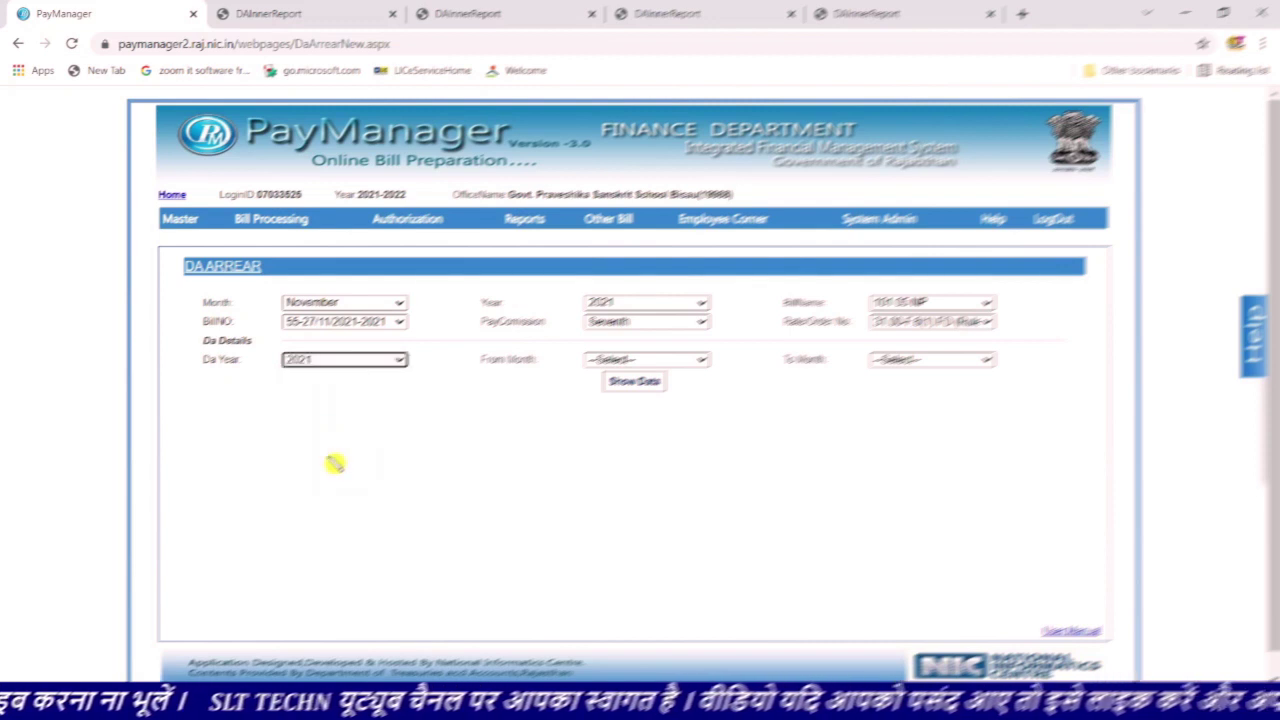
{"action": "left_click", "coordinate": [606, 361]}
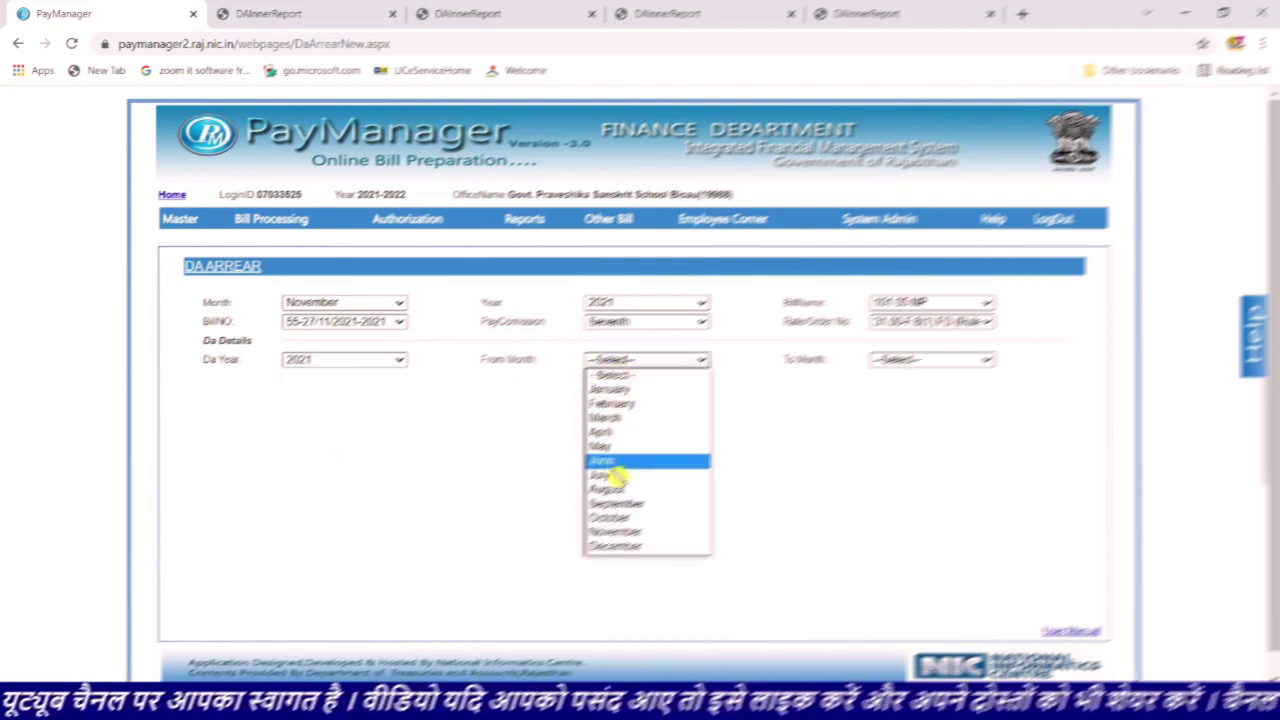
{"action": "left_click", "coordinate": [612, 476]}
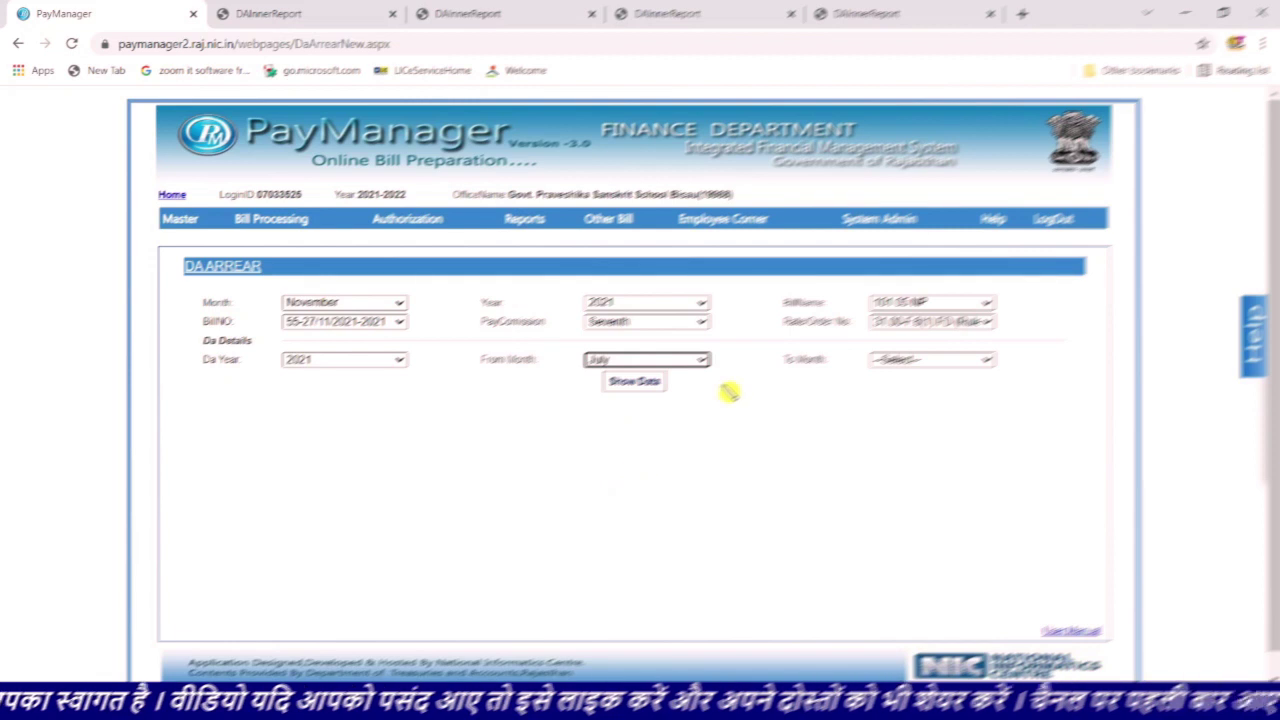
{"action": "left_click", "coordinate": [910, 361]}
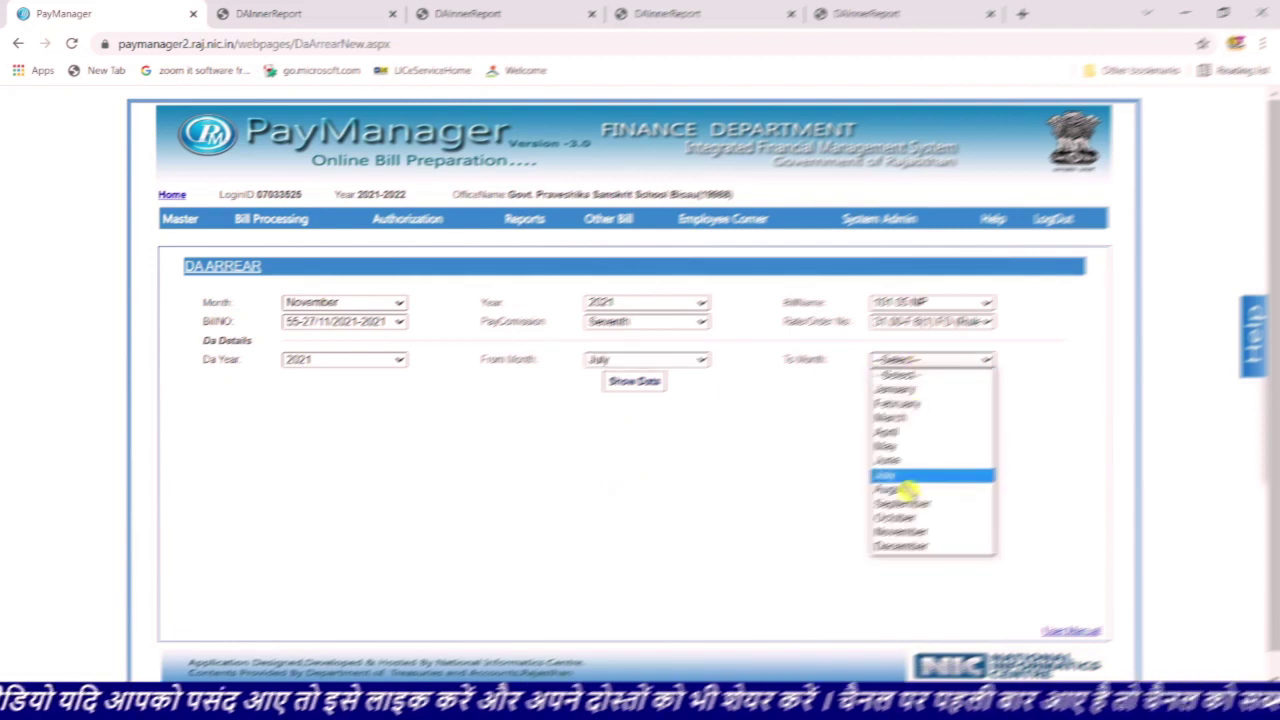
{"action": "left_click", "coordinate": [911, 505]}
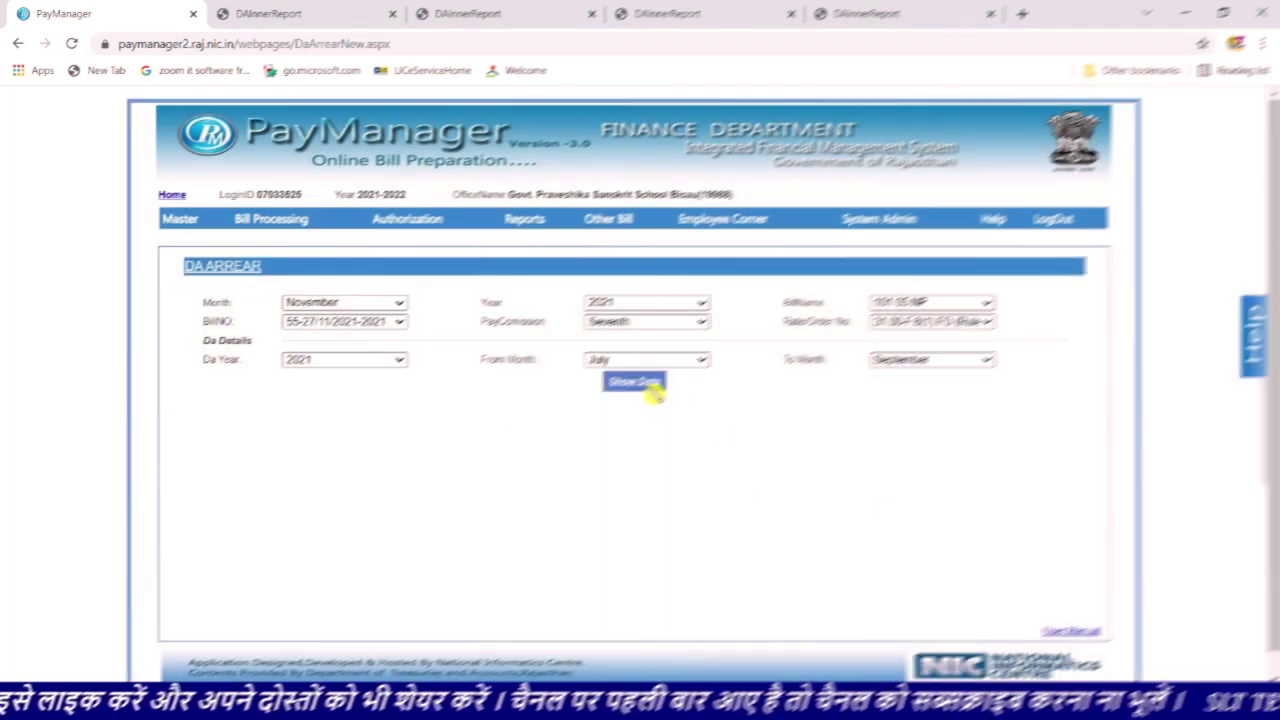
{"action": "left_click", "coordinate": [650, 390]}
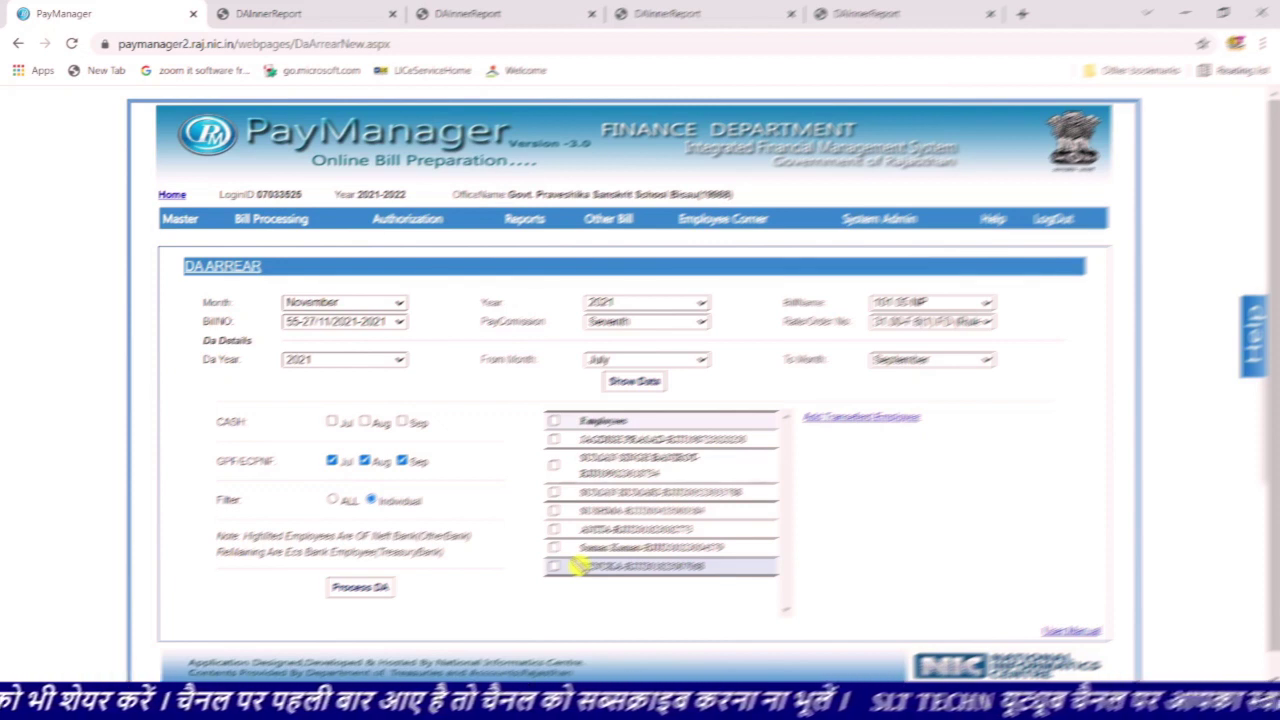
Check the two-page DA inner report against the arrear processing options, and return to the DA Arrear form
{"action": "left_click", "coordinate": [360, 589]}
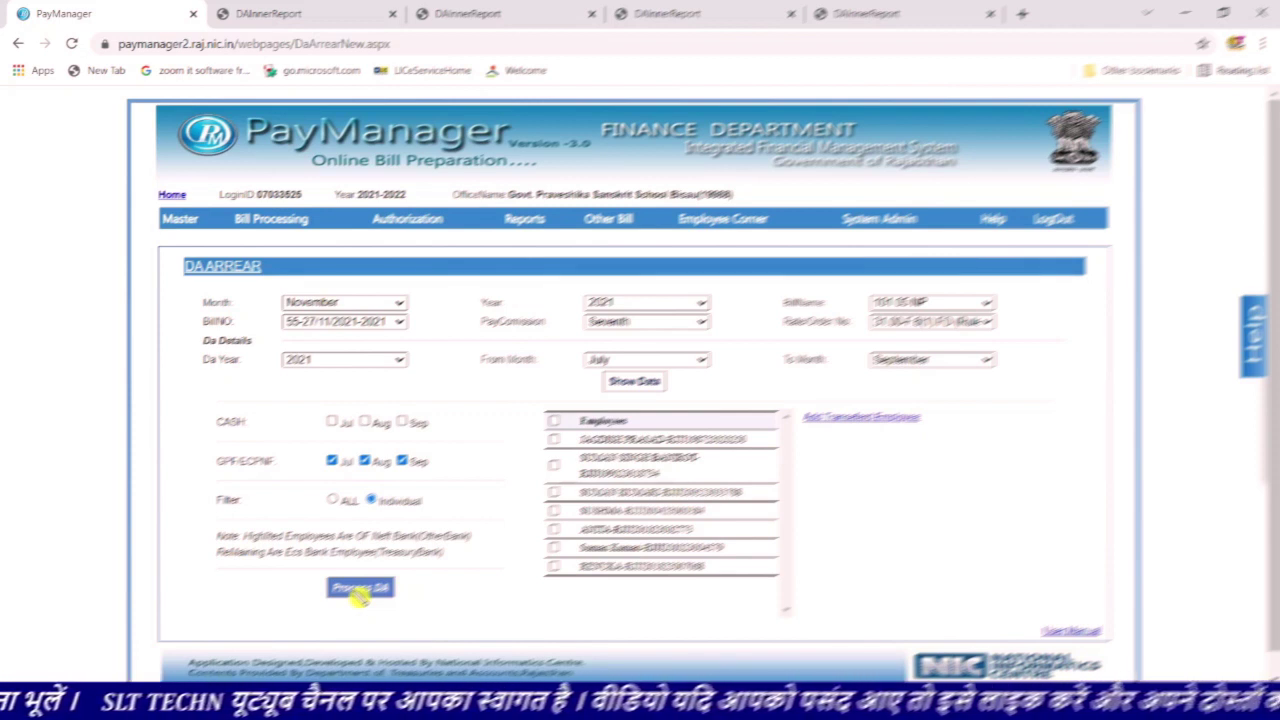
{"action": "left_click", "coordinate": [930, 16]}
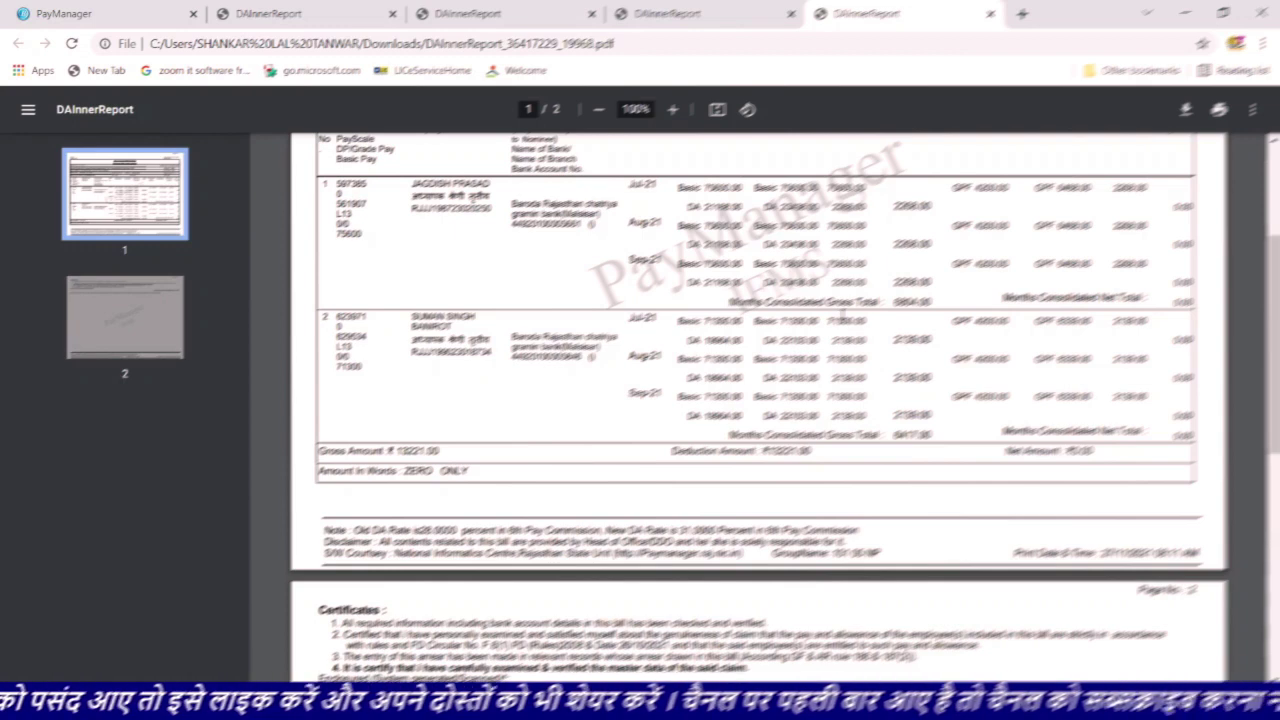
{"action": "left_click", "coordinate": [138, 20]}
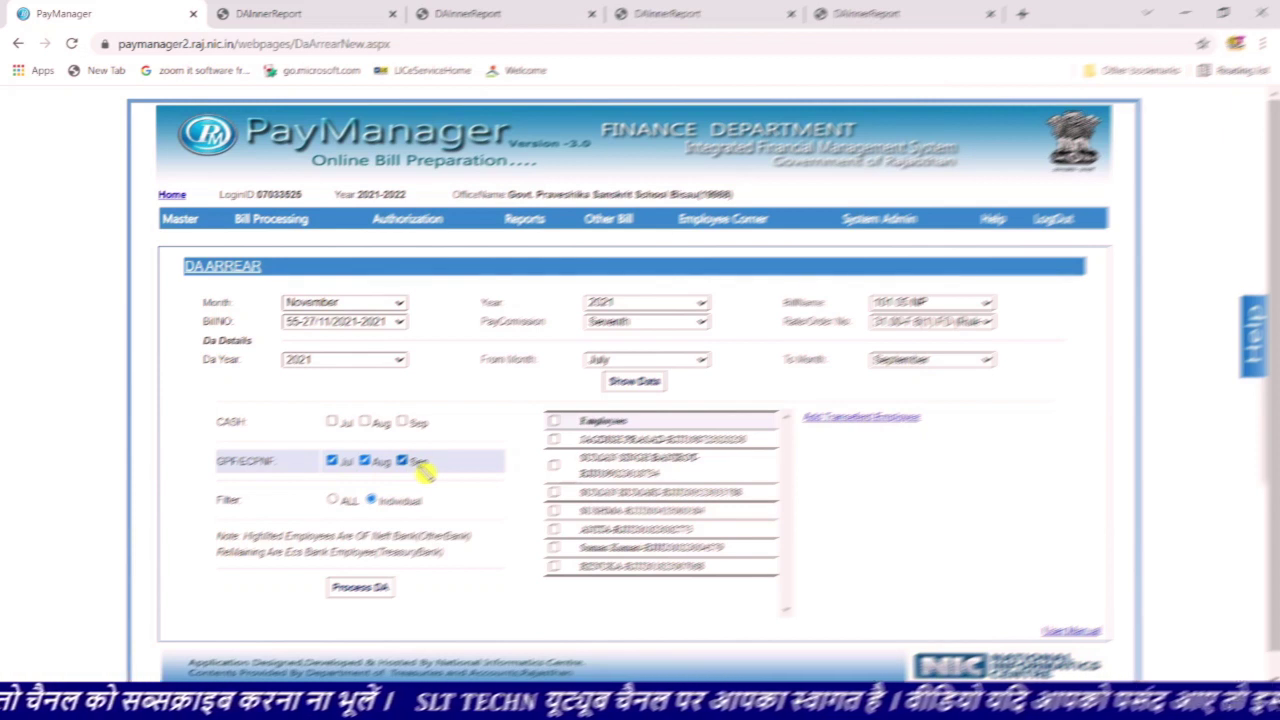
Clear the GPF/ECPNF selections for Jul, Aug and Sep, and set the employee filter to ALL
{"action": "left_click", "coordinate": [332, 460]}
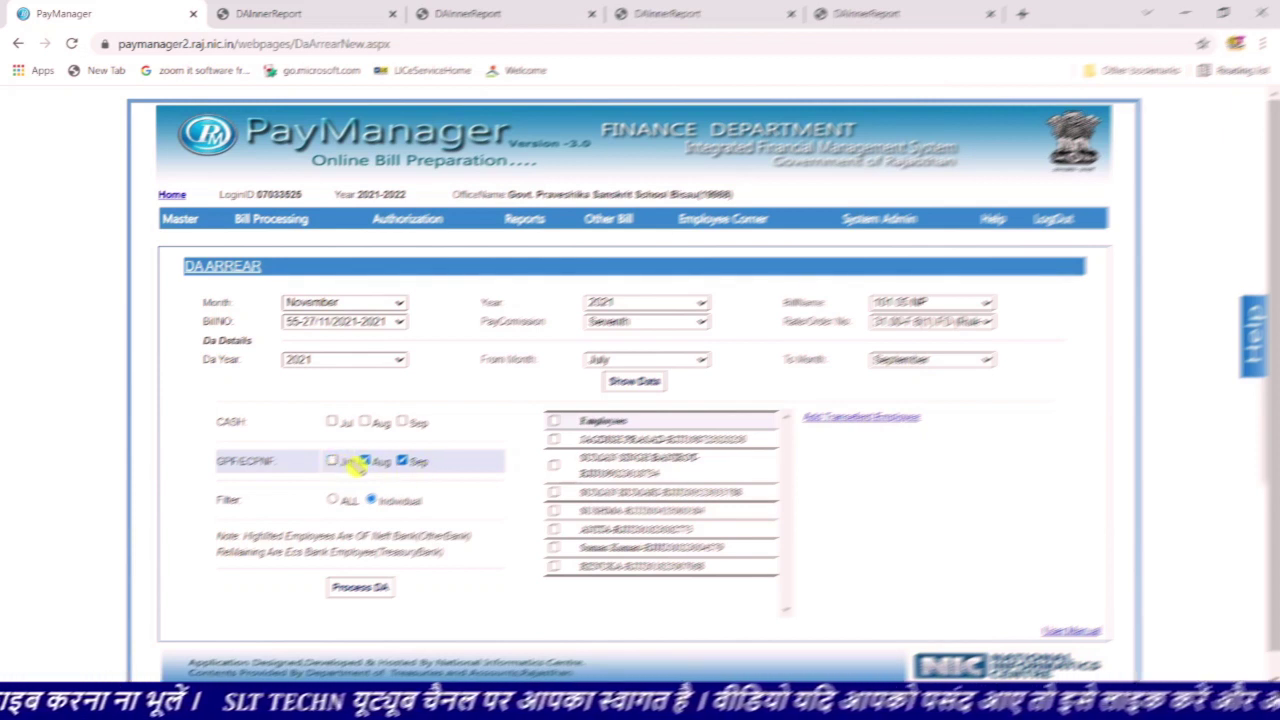
{"action": "left_click", "coordinate": [365, 461]}
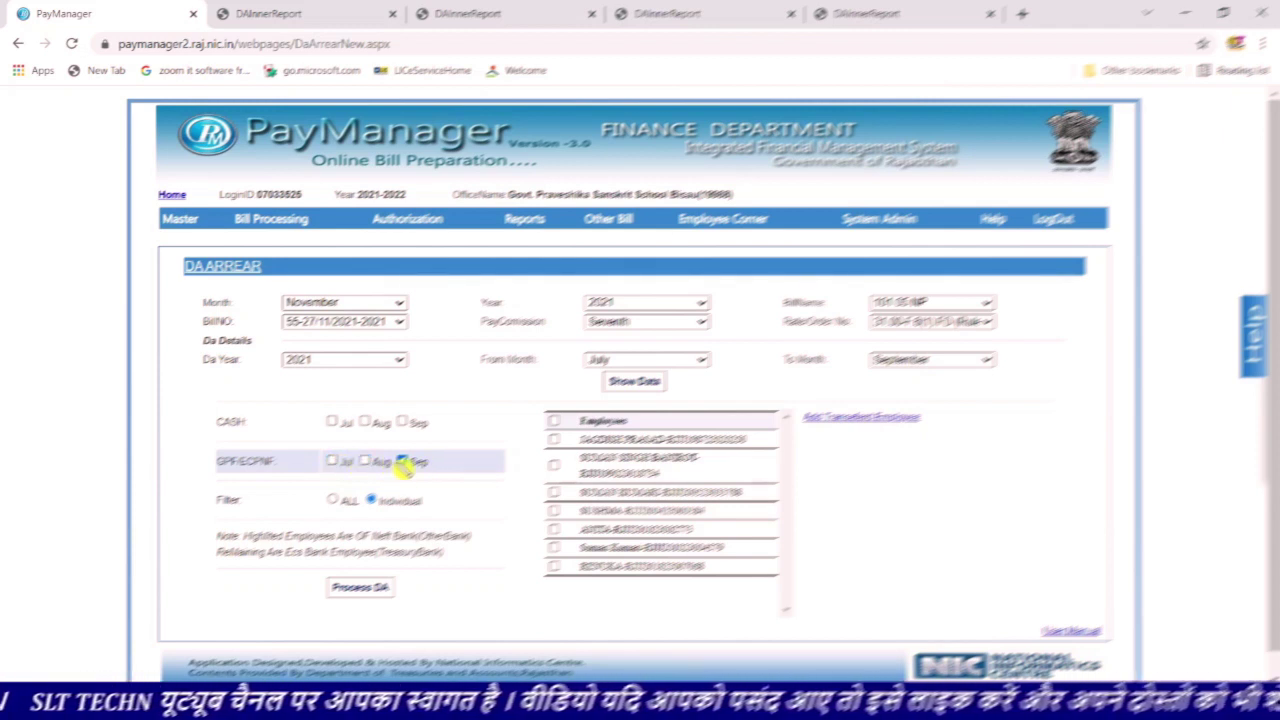
{"action": "left_click", "coordinate": [402, 462]}
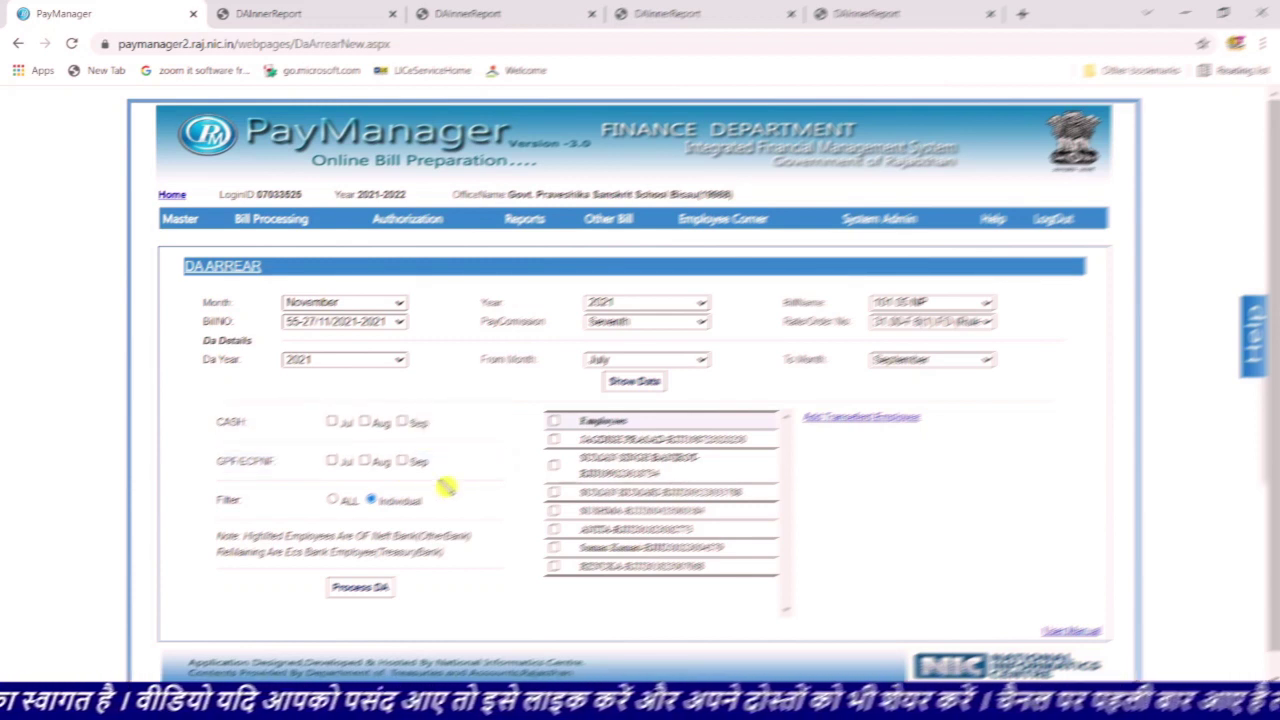
{"action": "left_click", "coordinate": [336, 500]}
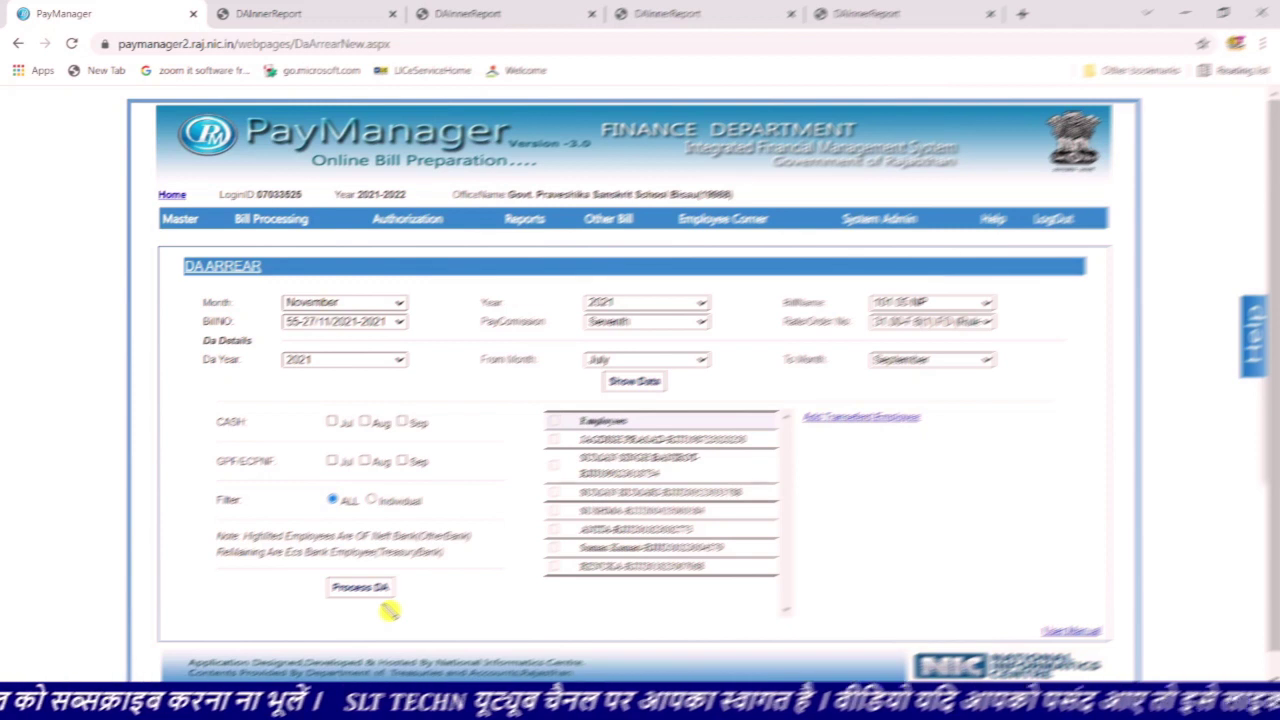
Locate the All DA Reports option and examine the three-page DA inner report covering all employees
{"action": "mouse_move", "coordinate": [528, 218]}
{"action": "mouse_move", "coordinate": [560, 345]}
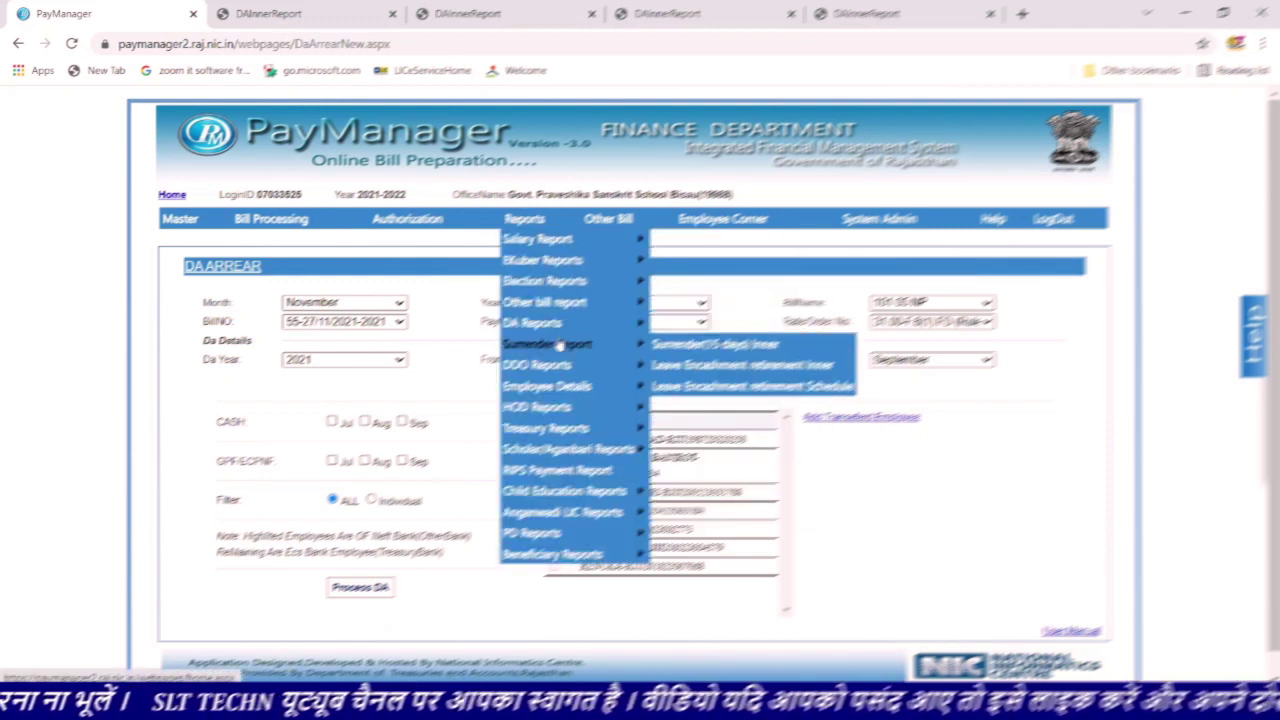
{"action": "mouse_move", "coordinate": [583, 323]}
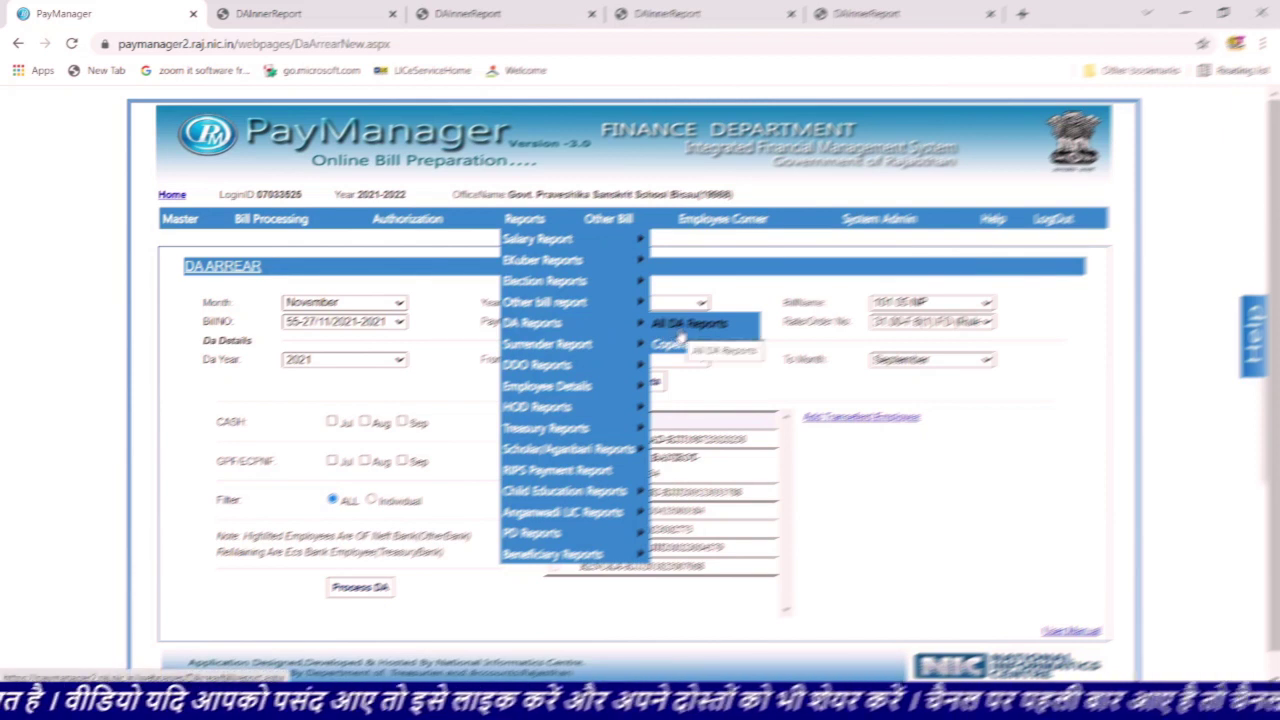
{"action": "left_click", "coordinate": [715, 20]}
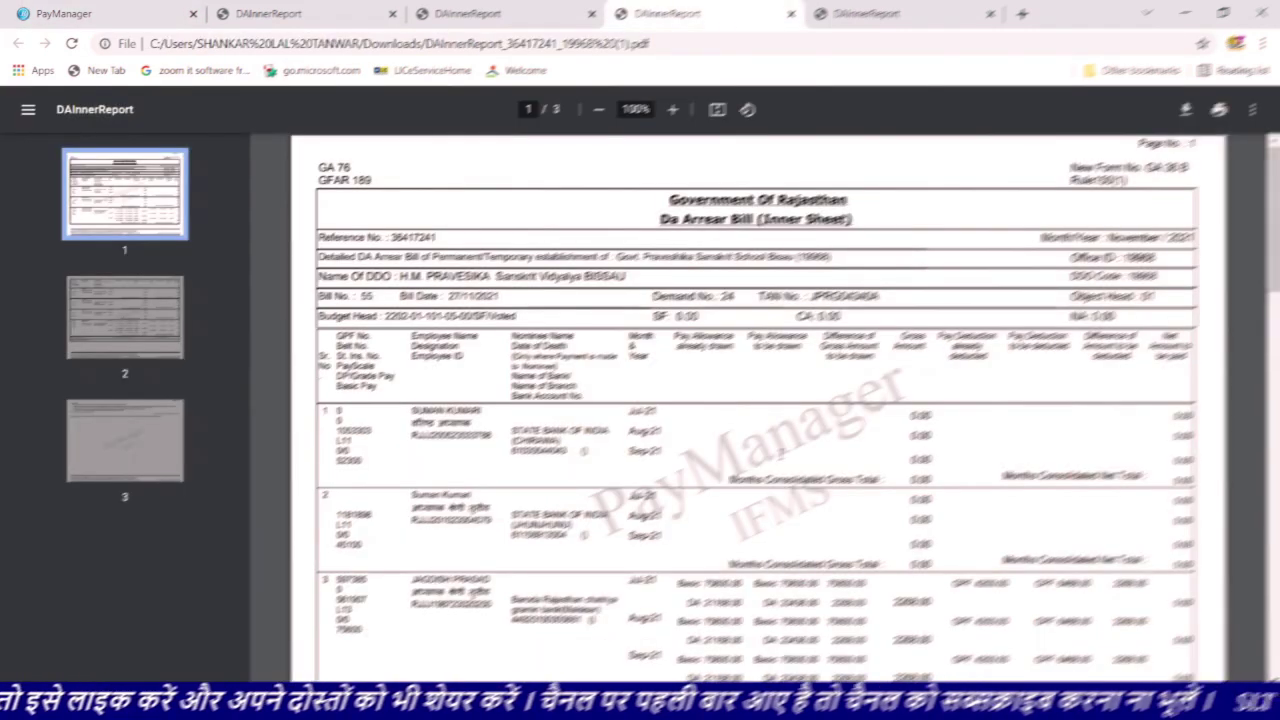
{"action": "scroll", "coordinate": [781, 455], "scroll_direction": "down", "scroll_amount": 3}
{"action": "scroll", "coordinate": [760, 400], "scroll_direction": "down", "scroll_amount": 8}
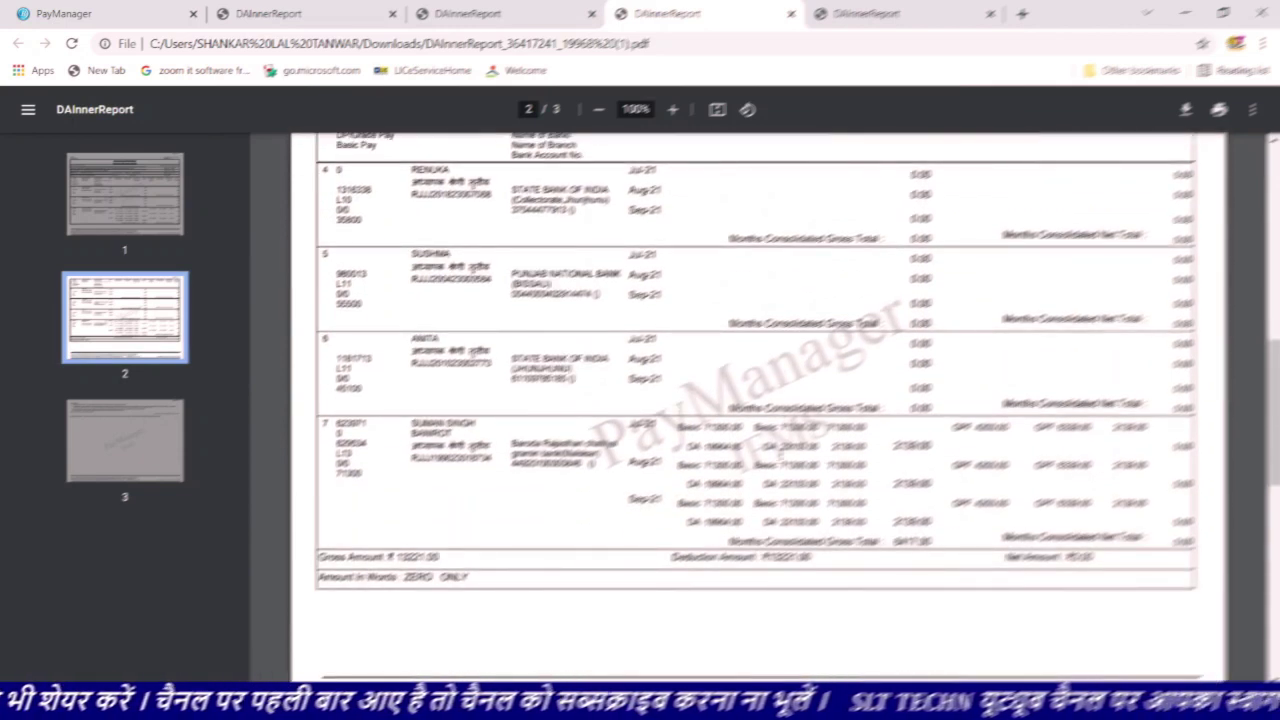
Review the pay, DA difference and deduction columns for each employee on pages 1 and 2 of the earlier DA inner report
{"action": "scroll", "coordinate": [760, 400], "scroll_direction": "up", "scroll_amount": 10}
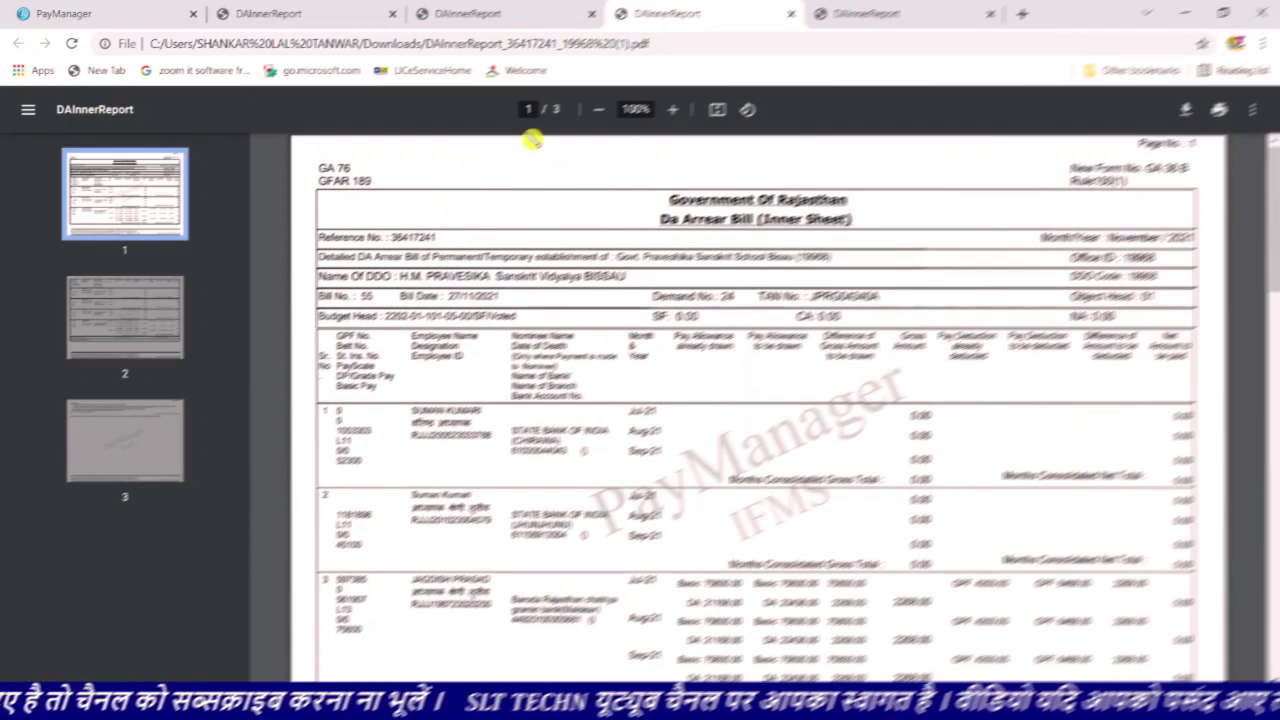
{"action": "left_click", "coordinate": [508, 24]}
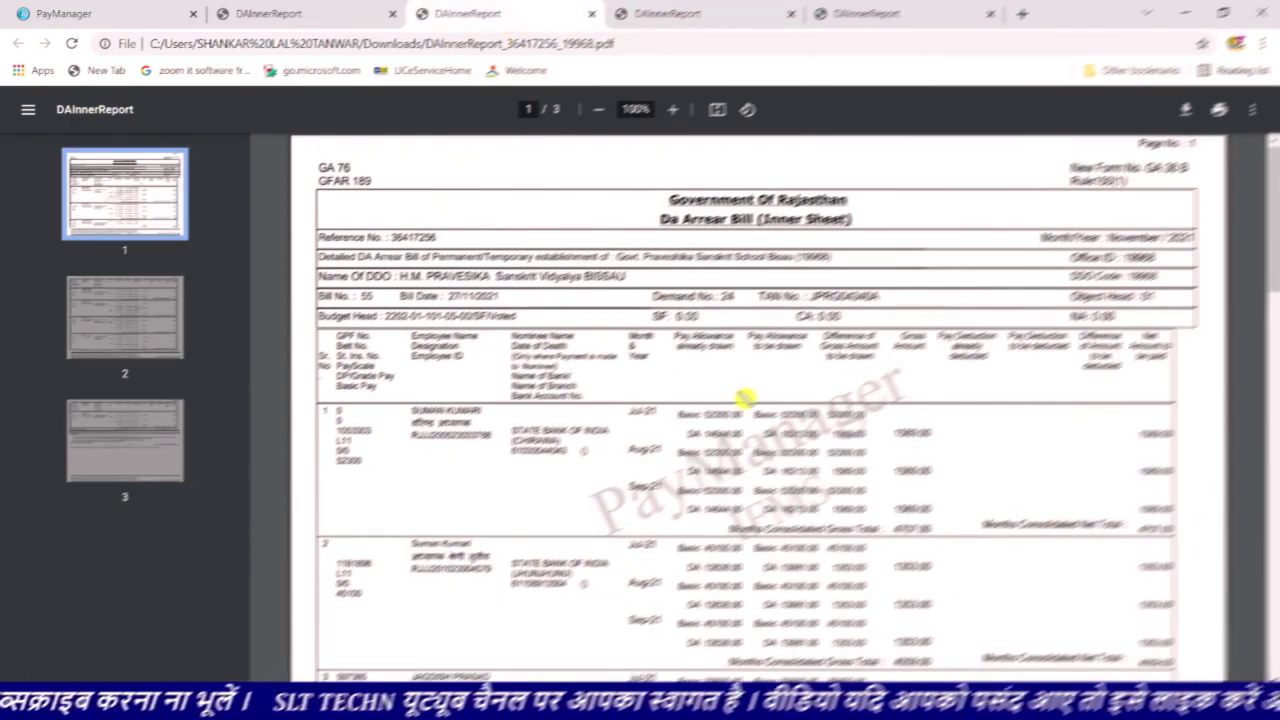
{"action": "scroll", "coordinate": [742, 398], "scroll_direction": "down", "scroll_amount": 3}
{"action": "scroll", "coordinate": [736, 415], "scroll_direction": "down", "scroll_amount": 5}
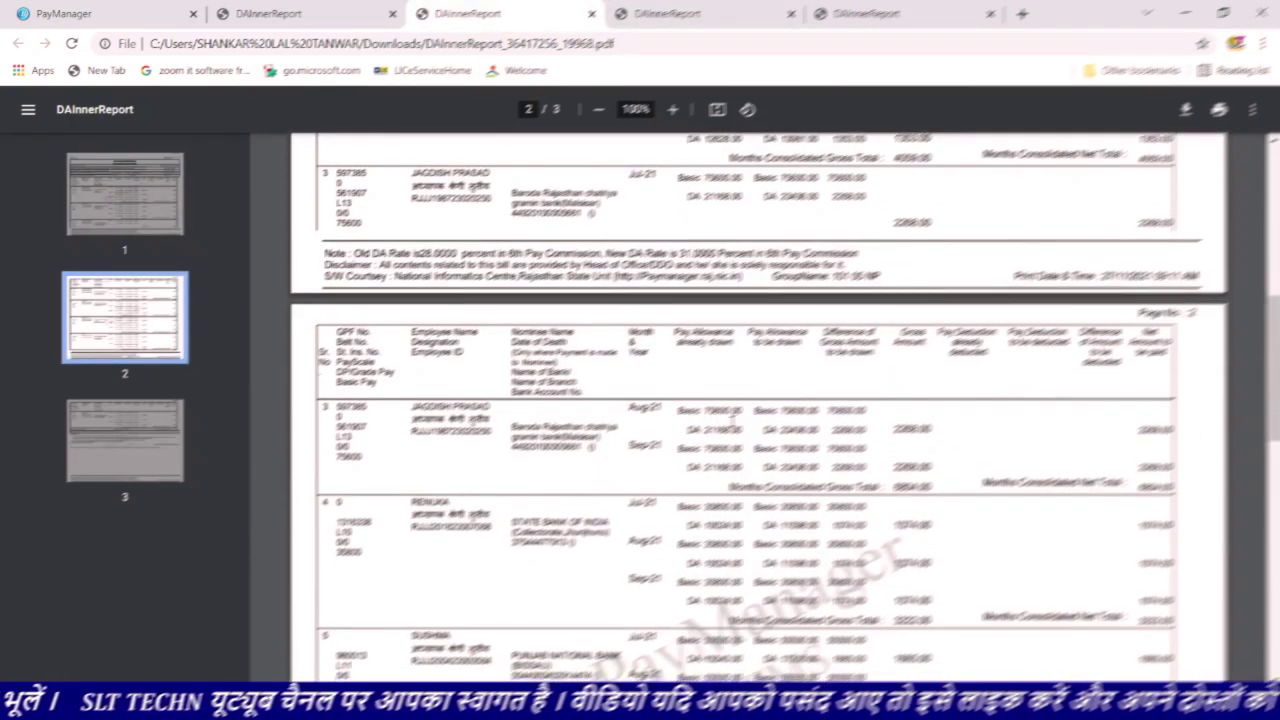
{"action": "scroll", "coordinate": [733, 418], "scroll_direction": "down", "scroll_amount": 5}
{"action": "scroll", "coordinate": [733, 418], "scroll_direction": "down", "scroll_amount": 1}
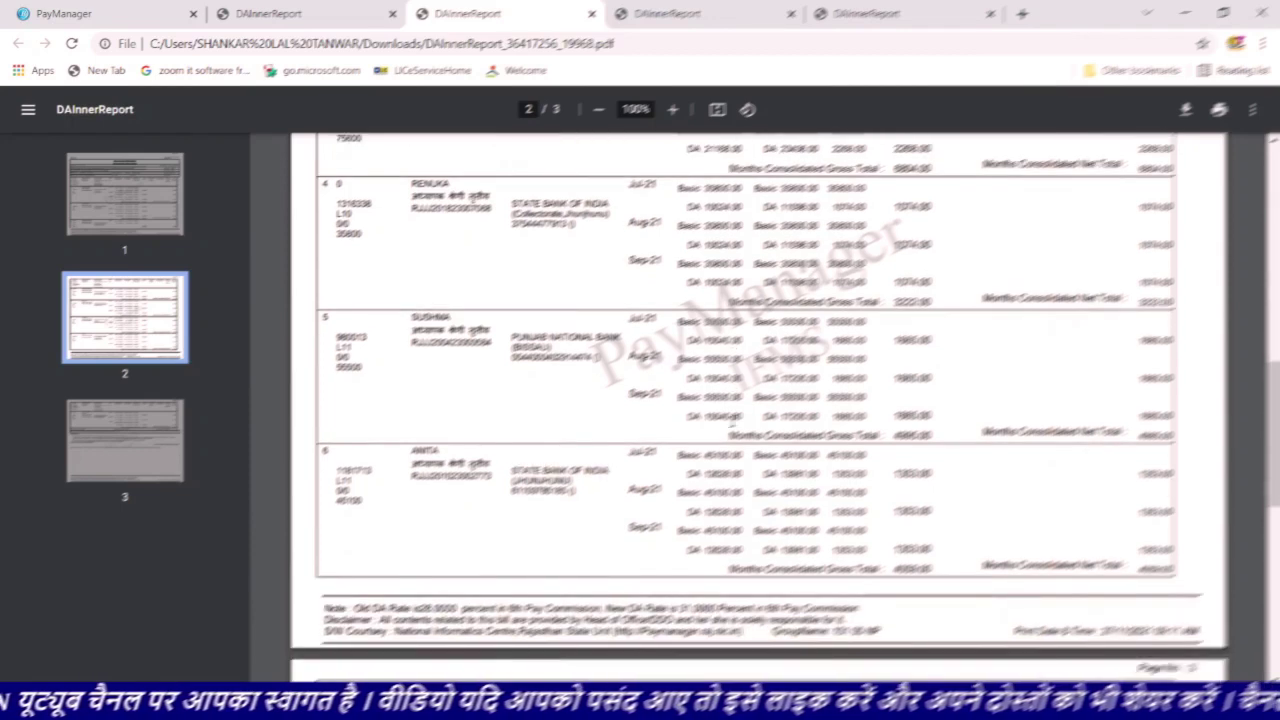
{"action": "scroll", "coordinate": [733, 420], "scroll_direction": "up", "scroll_amount": 7}
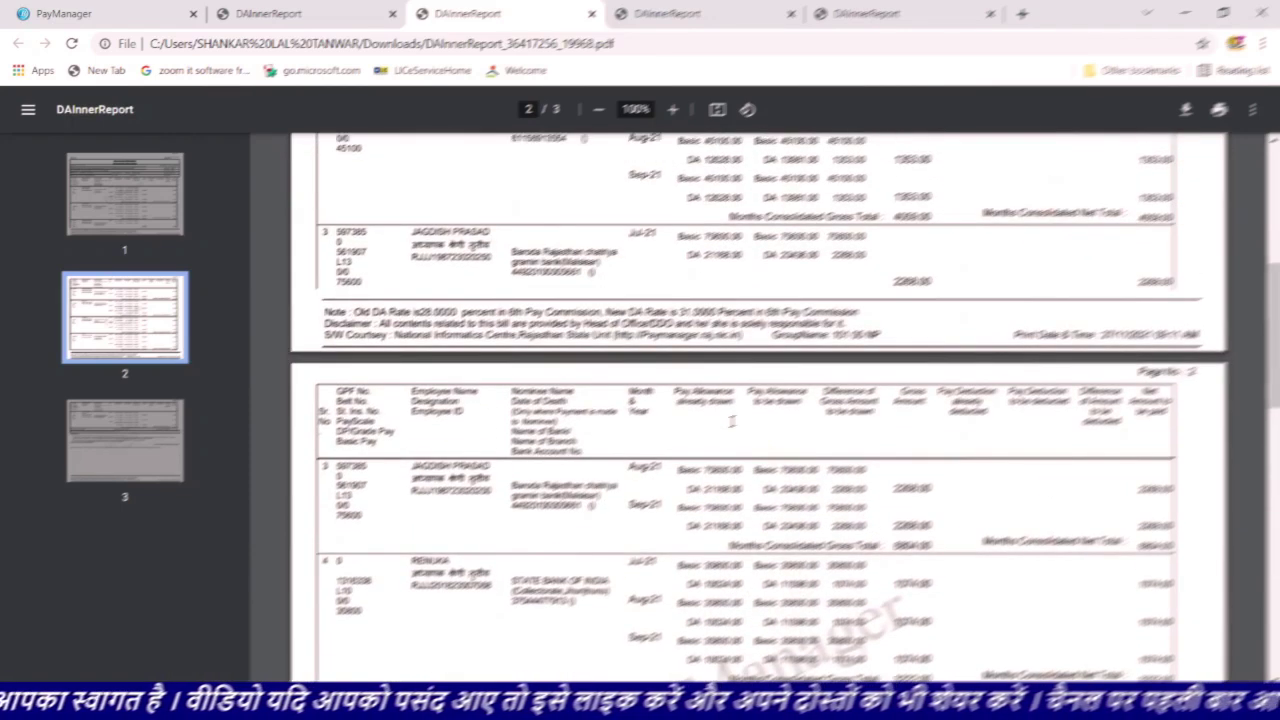
{"action": "scroll", "coordinate": [764, 397], "scroll_direction": "up", "scroll_amount": 5}
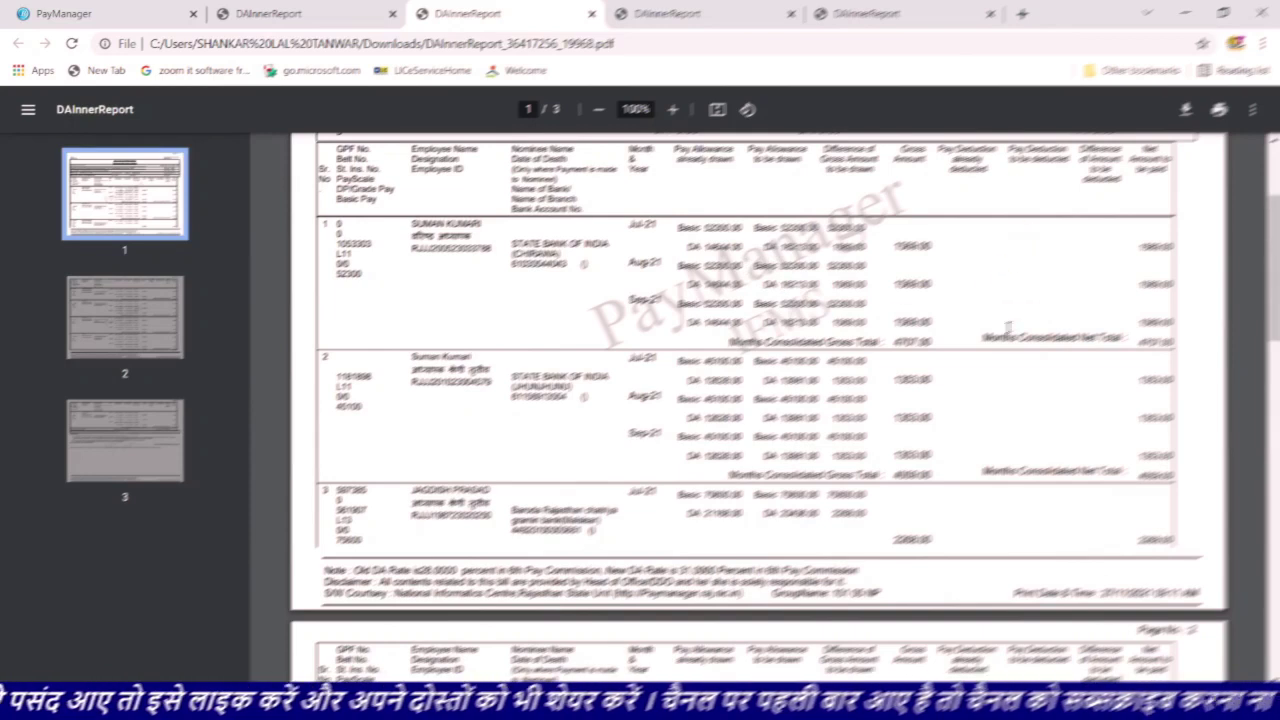
{"action": "scroll", "coordinate": [1008, 326], "scroll_direction": "up", "scroll_amount": 4}
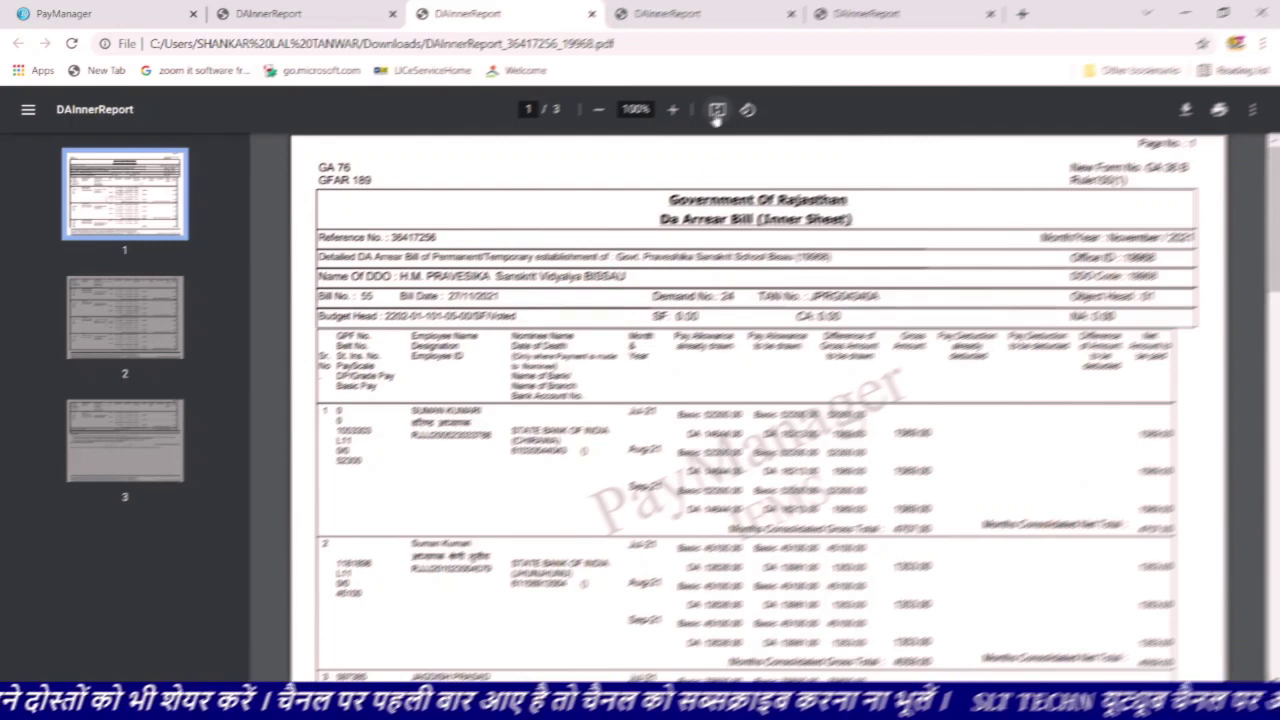
Compare the July to September DA amounts and GPF deductions on page 1 of the other DA inner report
{"action": "left_click", "coordinate": [698, 18]}
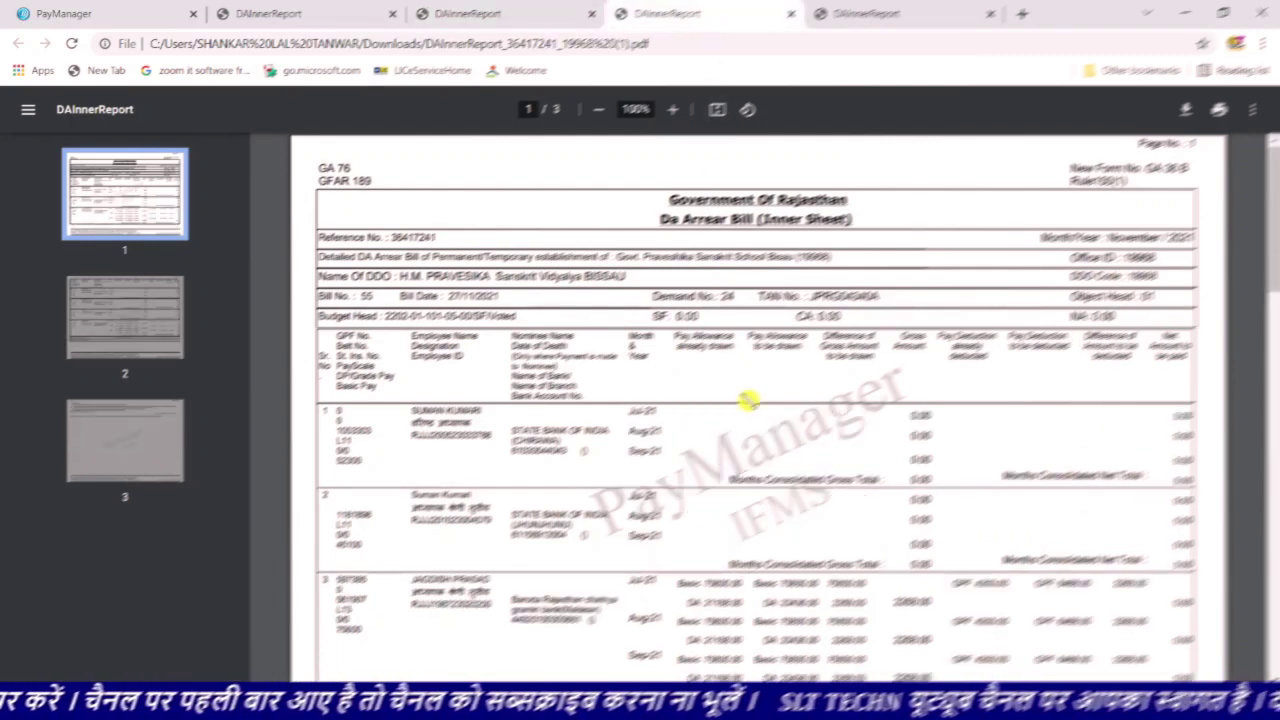
{"action": "scroll", "coordinate": [748, 400], "scroll_direction": "down", "scroll_amount": 2}
{"action": "scroll", "coordinate": [748, 400], "scroll_direction": "down", "scroll_amount": 3}
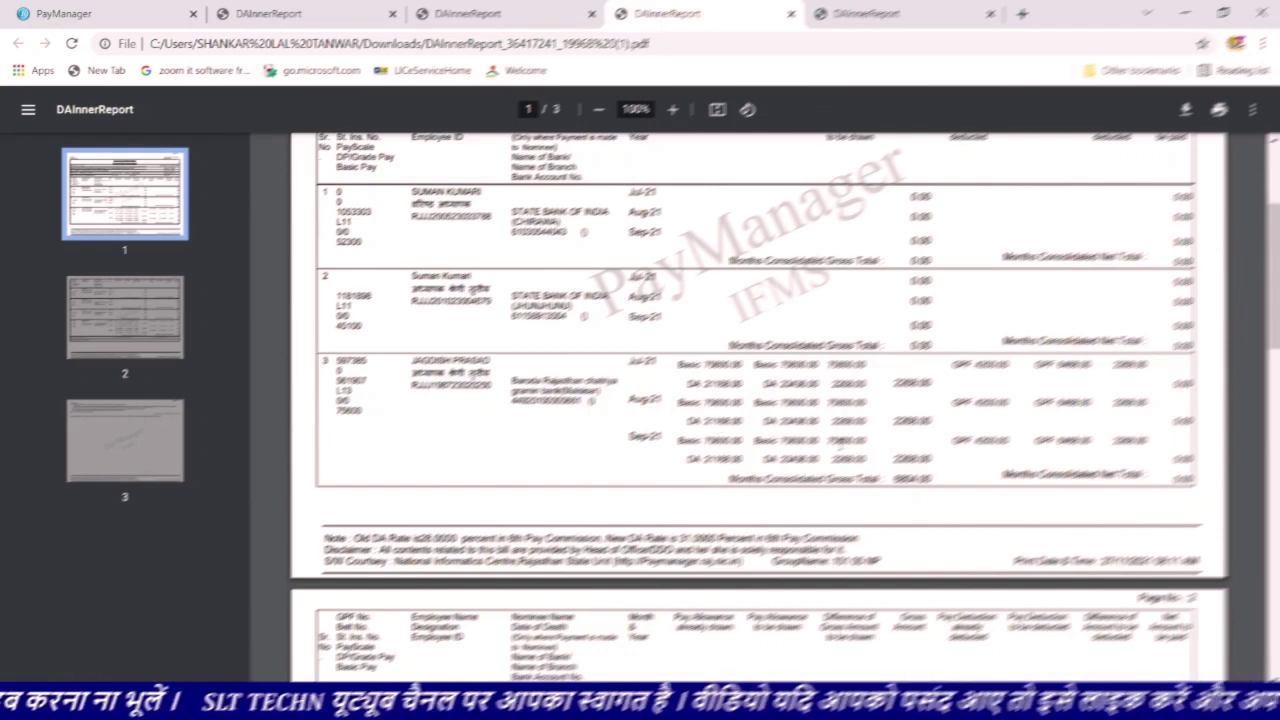
{"action": "scroll", "coordinate": [852, 316], "scroll_direction": "up", "scroll_amount": 5}
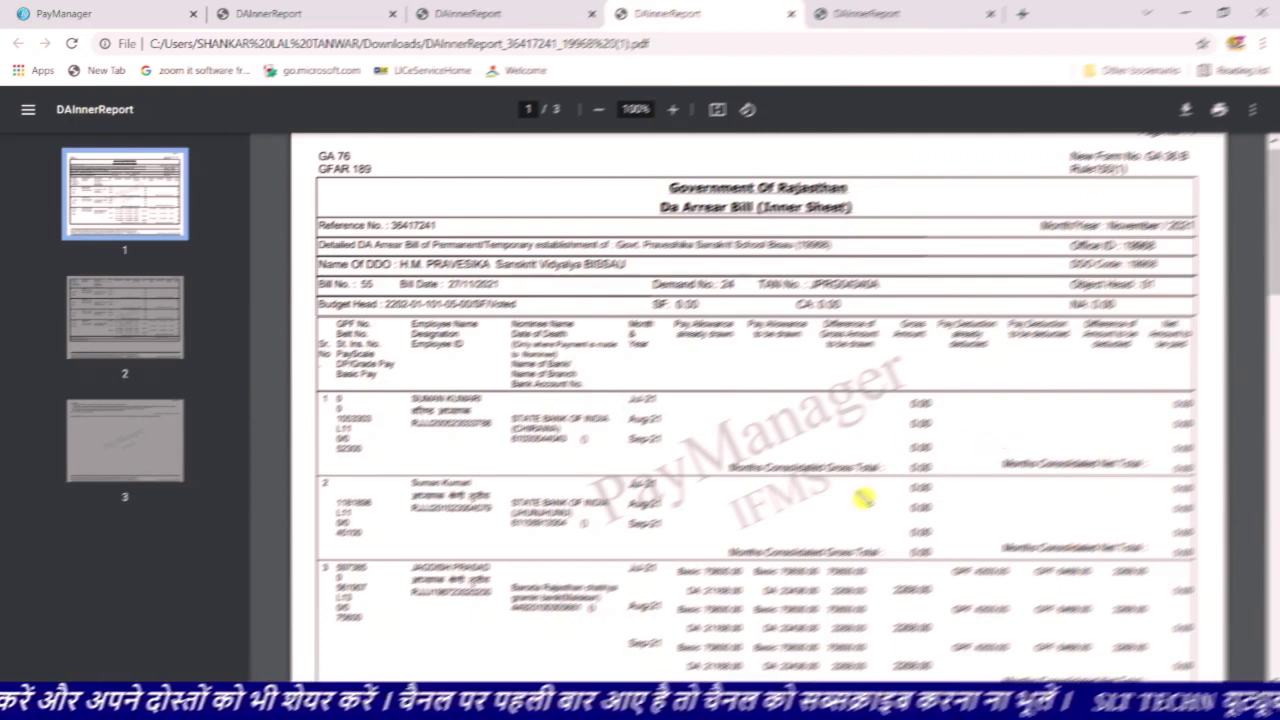
{"action": "scroll", "coordinate": [863, 497], "scroll_direction": "down", "scroll_amount": 2}
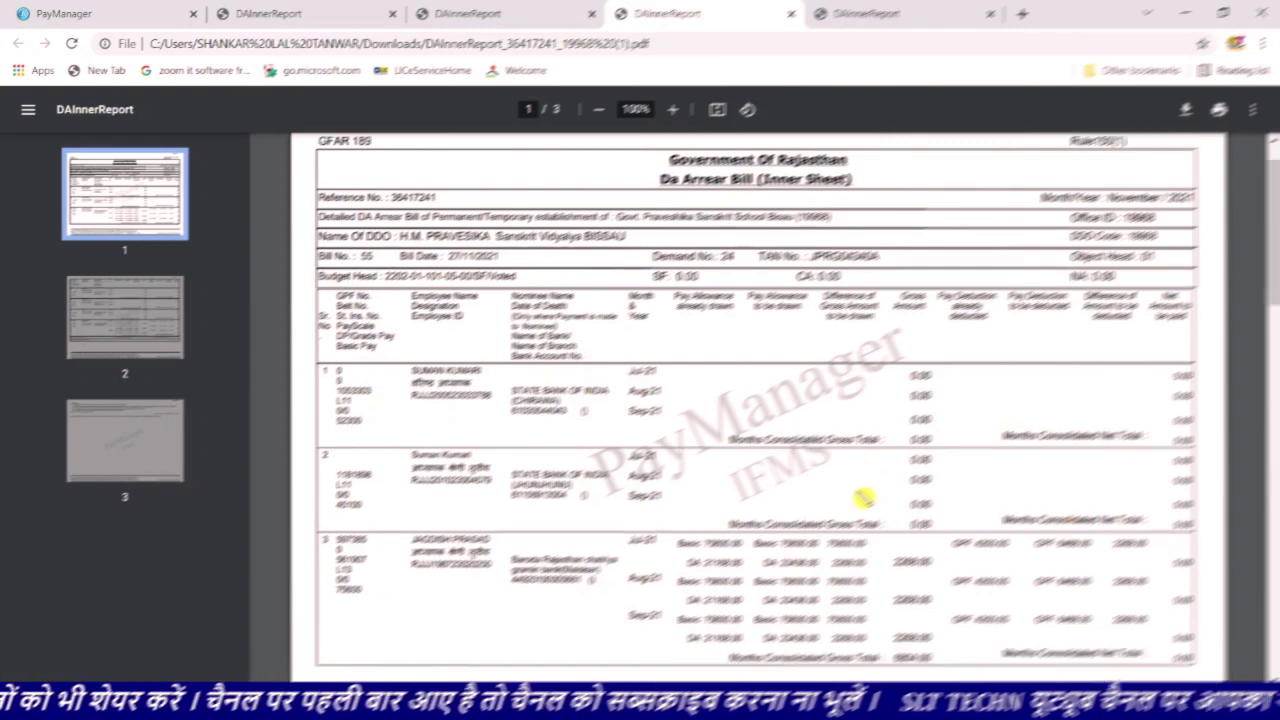
{"action": "scroll", "coordinate": [863, 497], "scroll_direction": "up", "scroll_amount": 2}
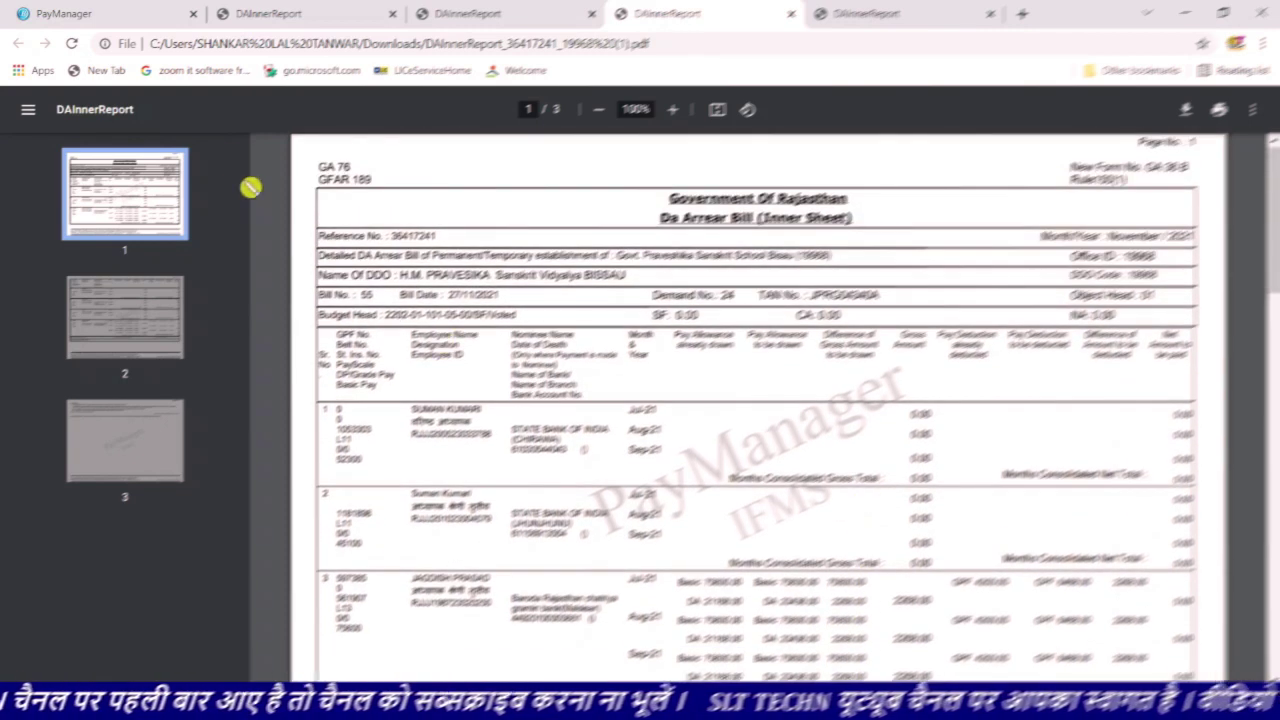
Open DA Arrear Updation and load the employees for November 2021, bill name 101 05 NP and bill 55-27/11/2021-2021
{"action": "left_click", "coordinate": [146, 20]}
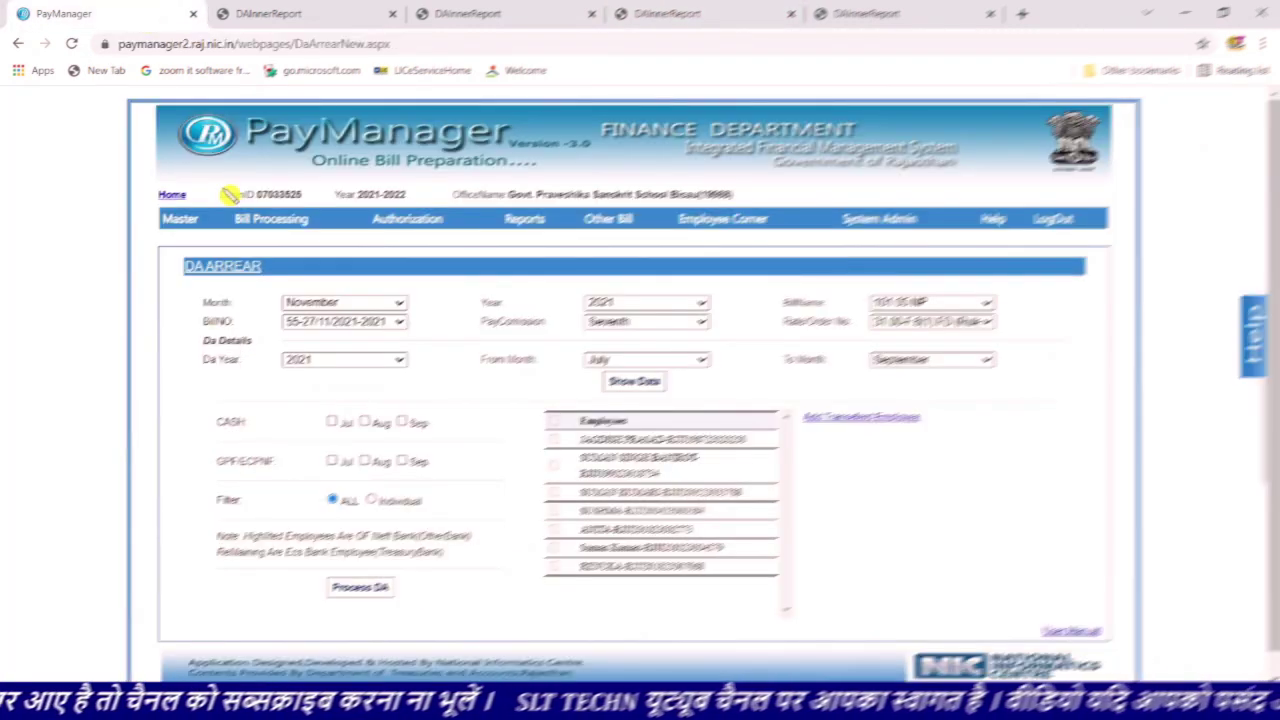
{"action": "mouse_move", "coordinate": [272, 222]}
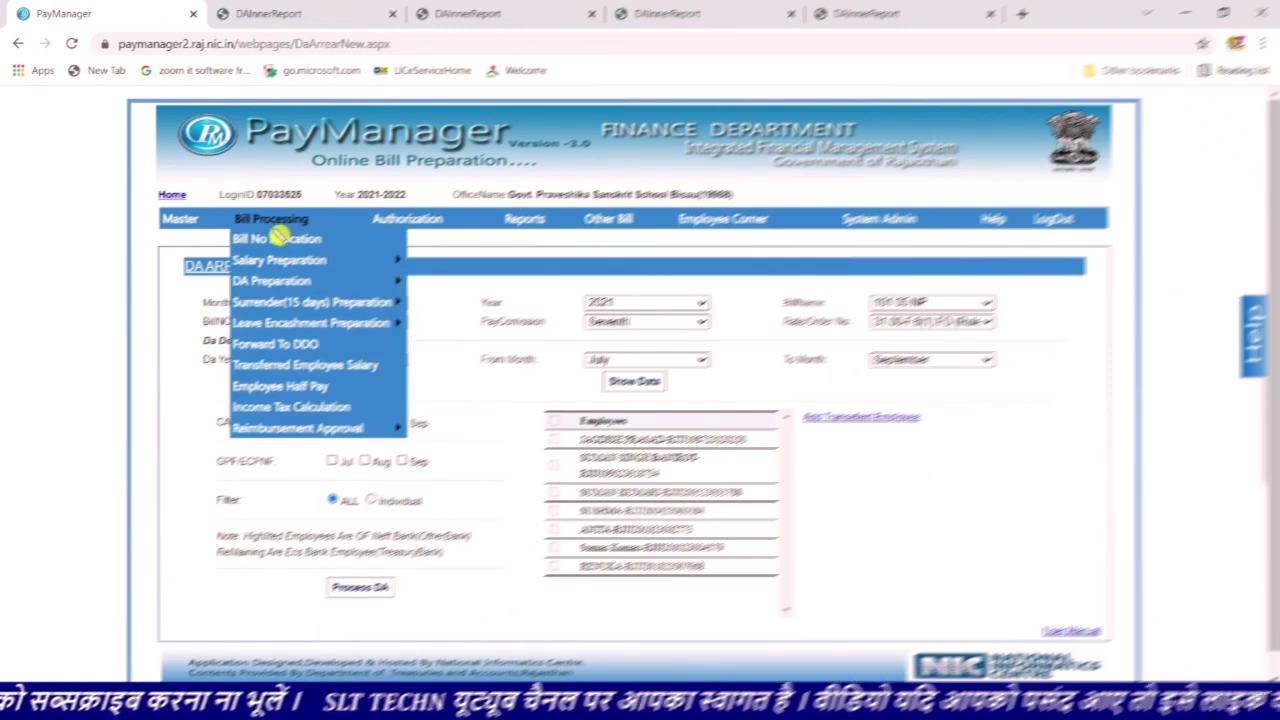
{"action": "mouse_move", "coordinate": [285, 262]}
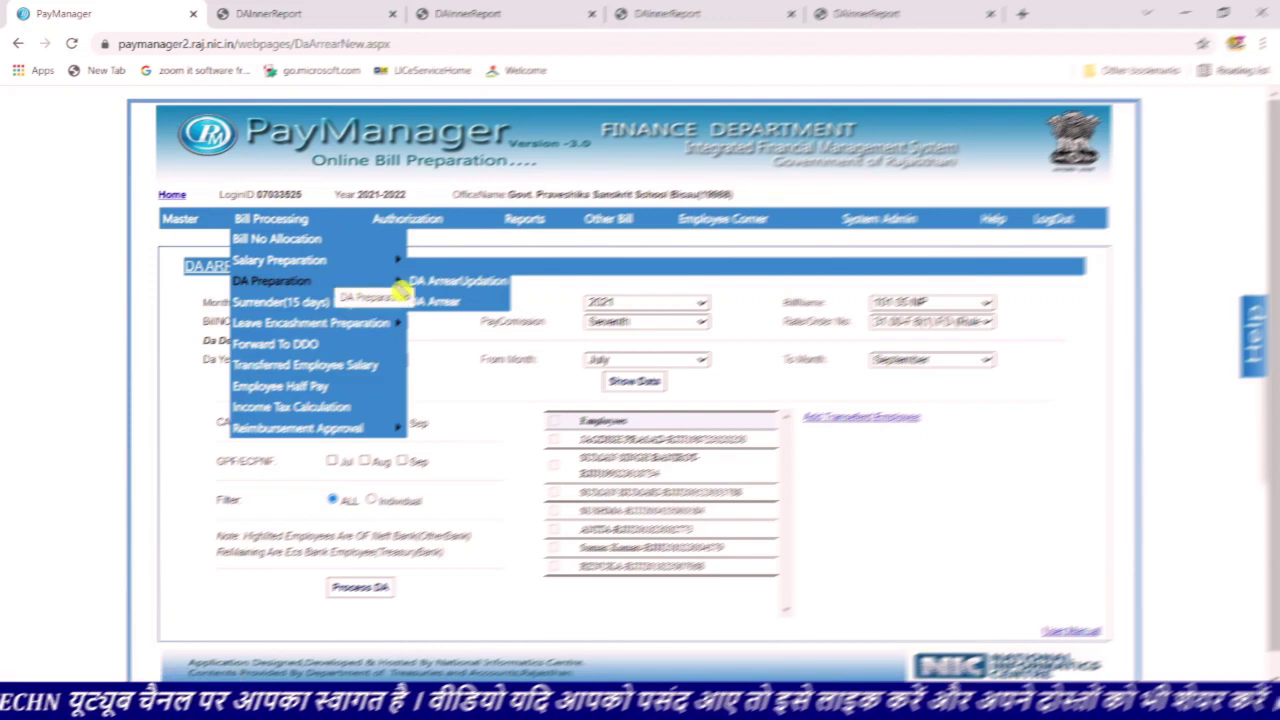
{"action": "left_click", "coordinate": [441, 287]}
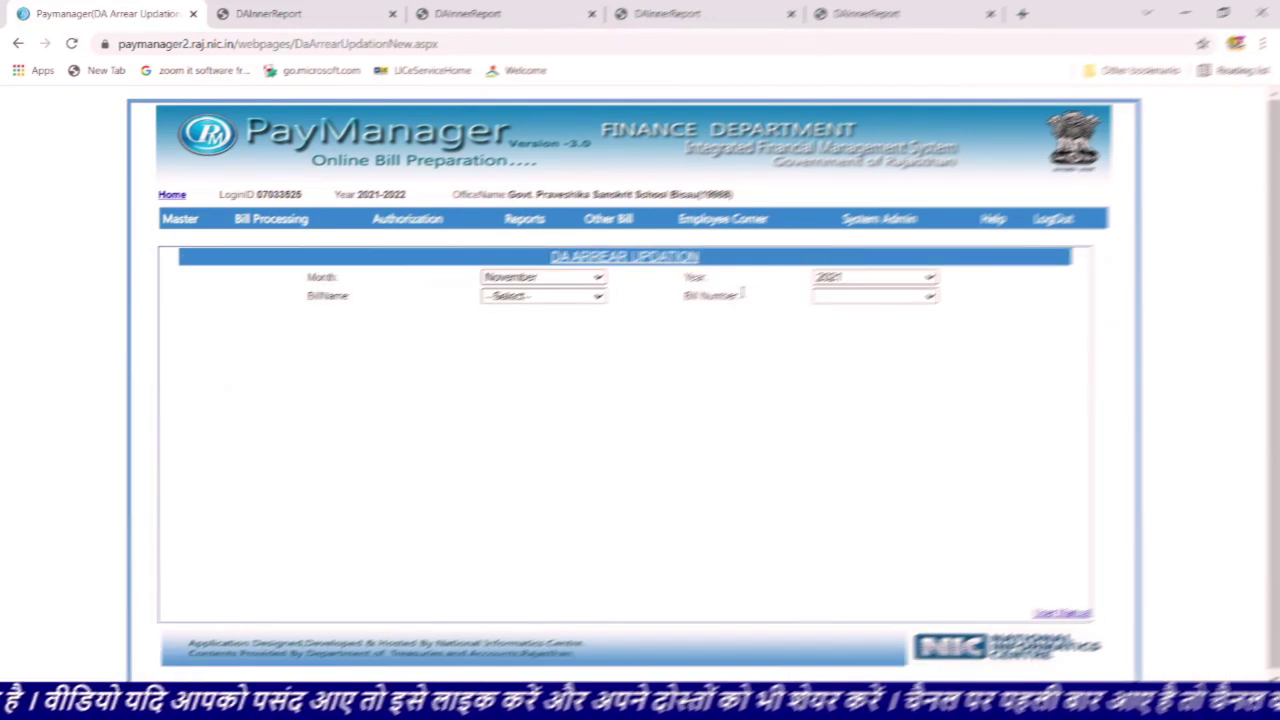
{"action": "left_click", "coordinate": [571, 298]}
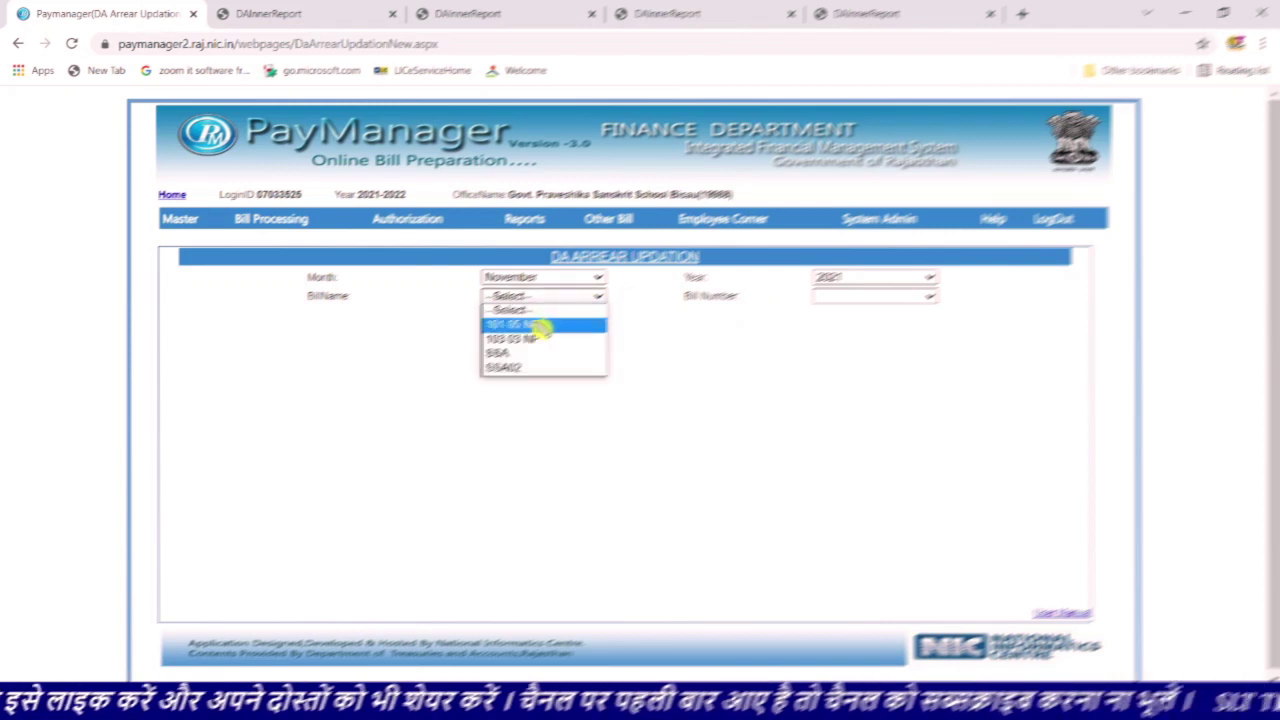
{"action": "left_click", "coordinate": [536, 327]}
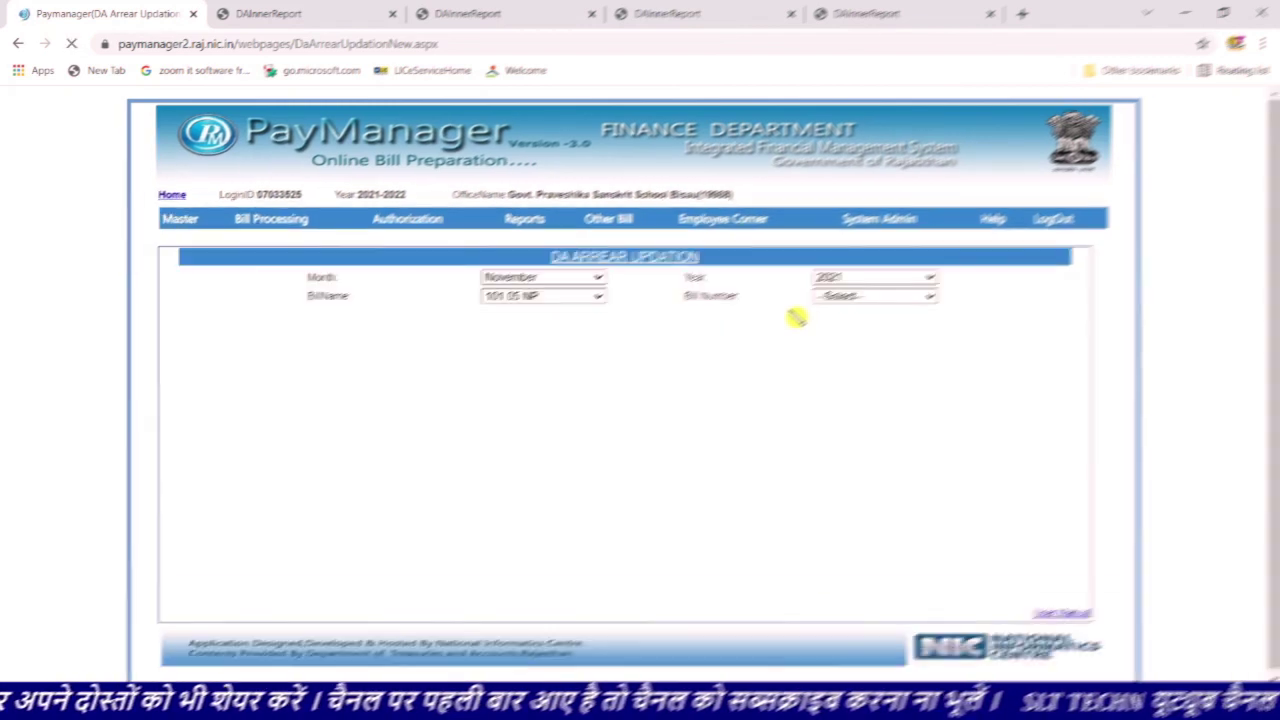
{"action": "left_click", "coordinate": [884, 300]}
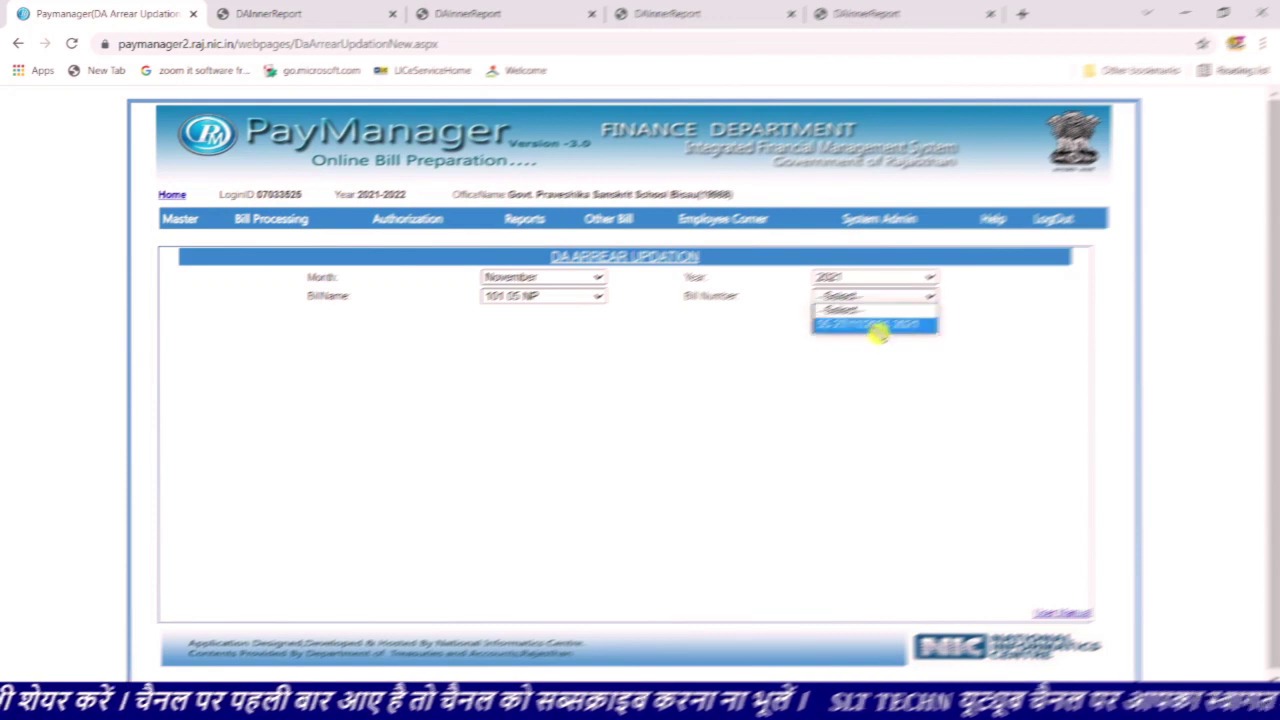
{"action": "left_click", "coordinate": [878, 326]}
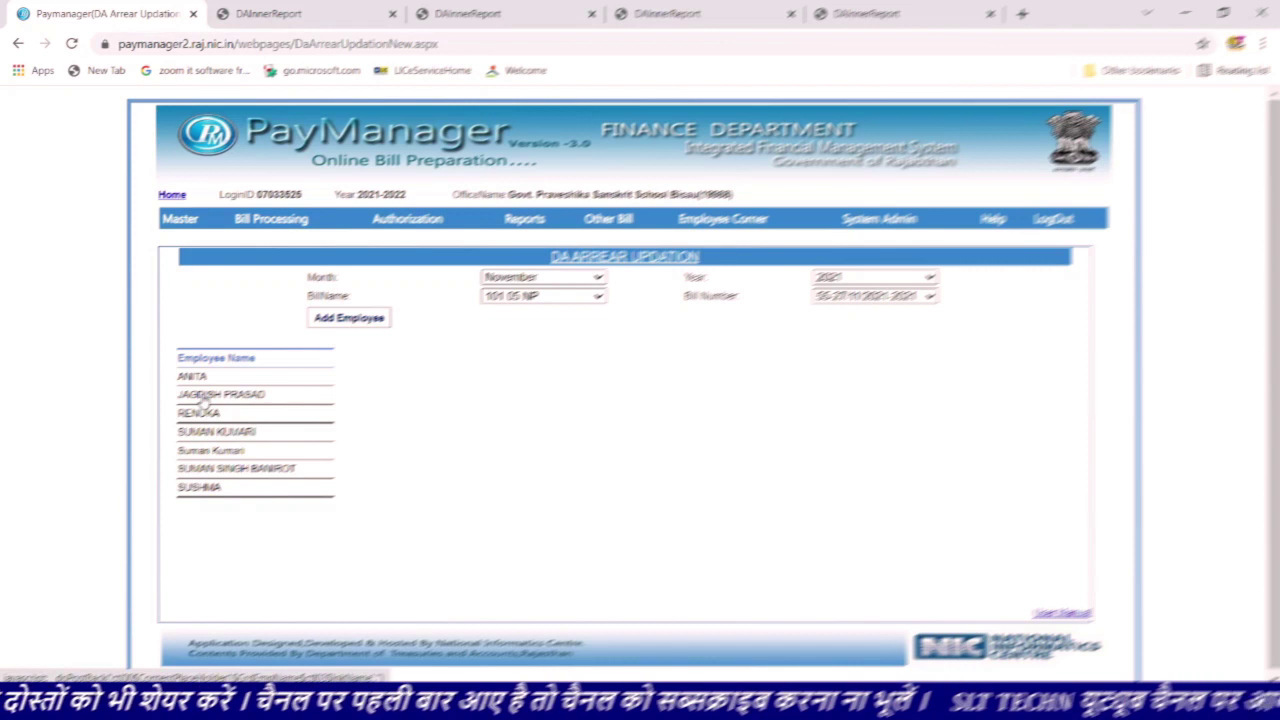
{"action": "left_click", "coordinate": [342, 324]}
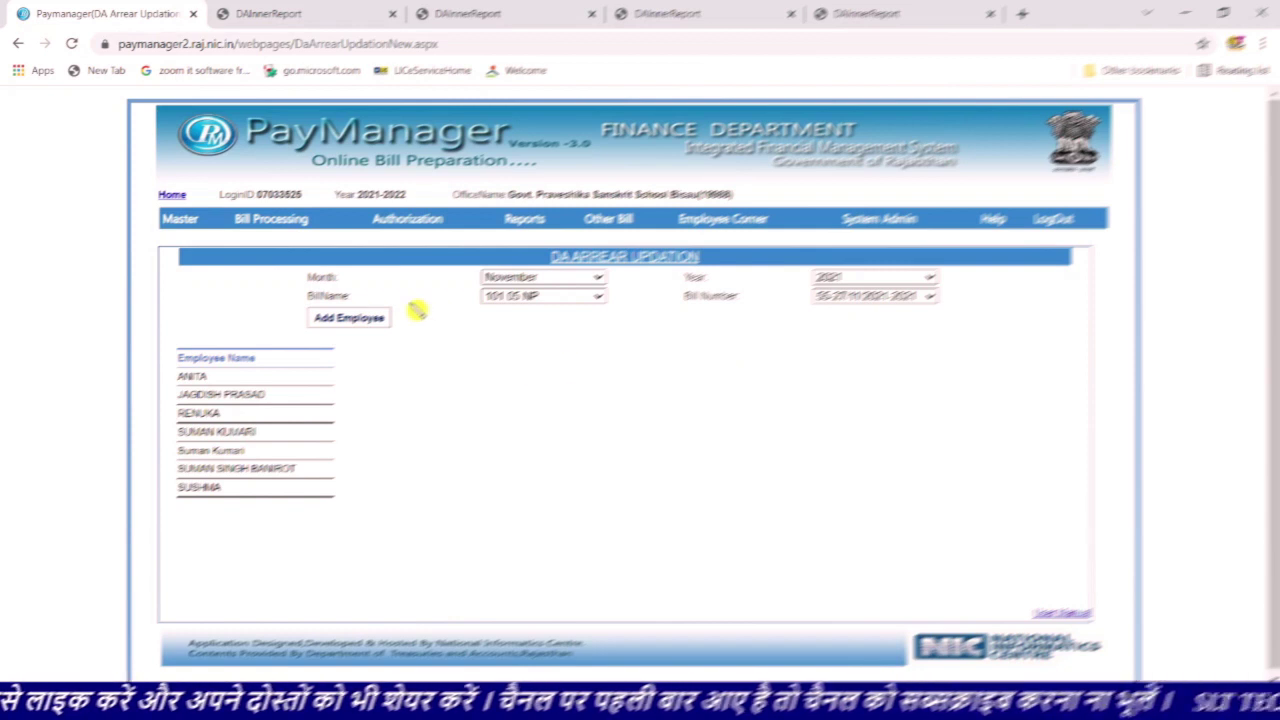
{"action": "mouse_move", "coordinate": [520, 225]}
{"action": "mouse_move", "coordinate": [560, 262]}
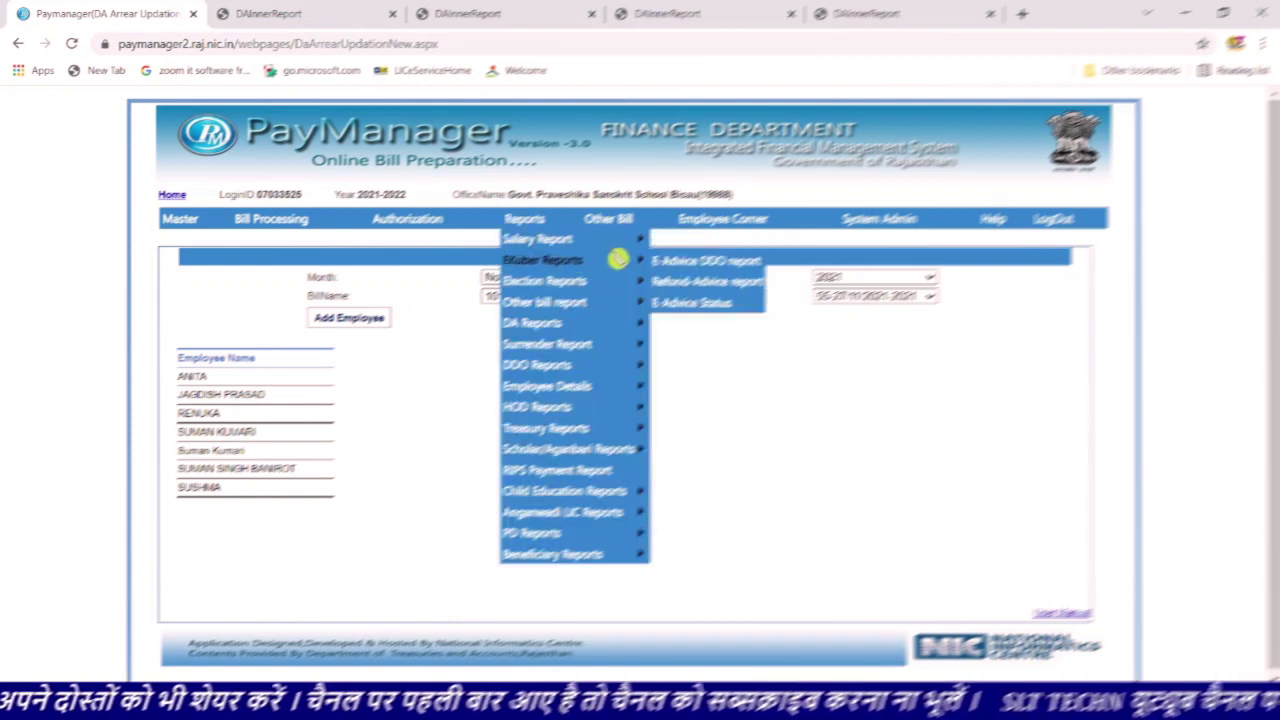
{"action": "mouse_move", "coordinate": [634, 246]}
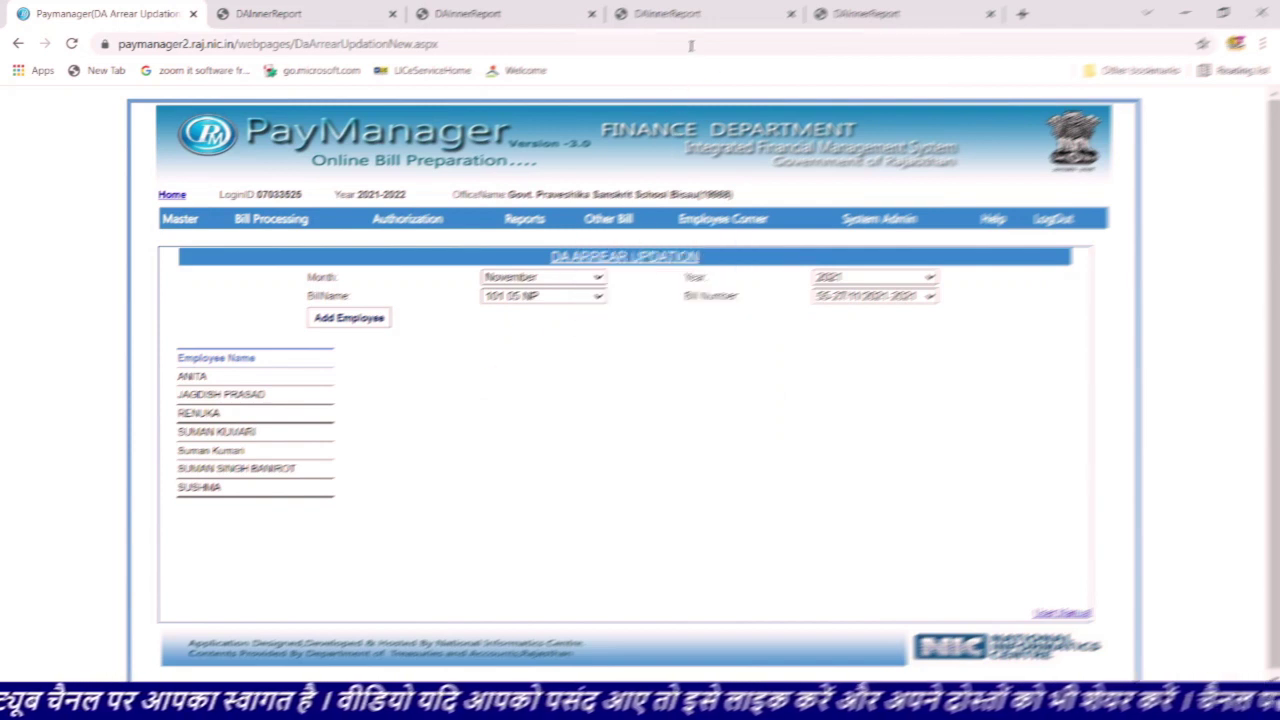
{"action": "left_click", "coordinate": [665, 13]}
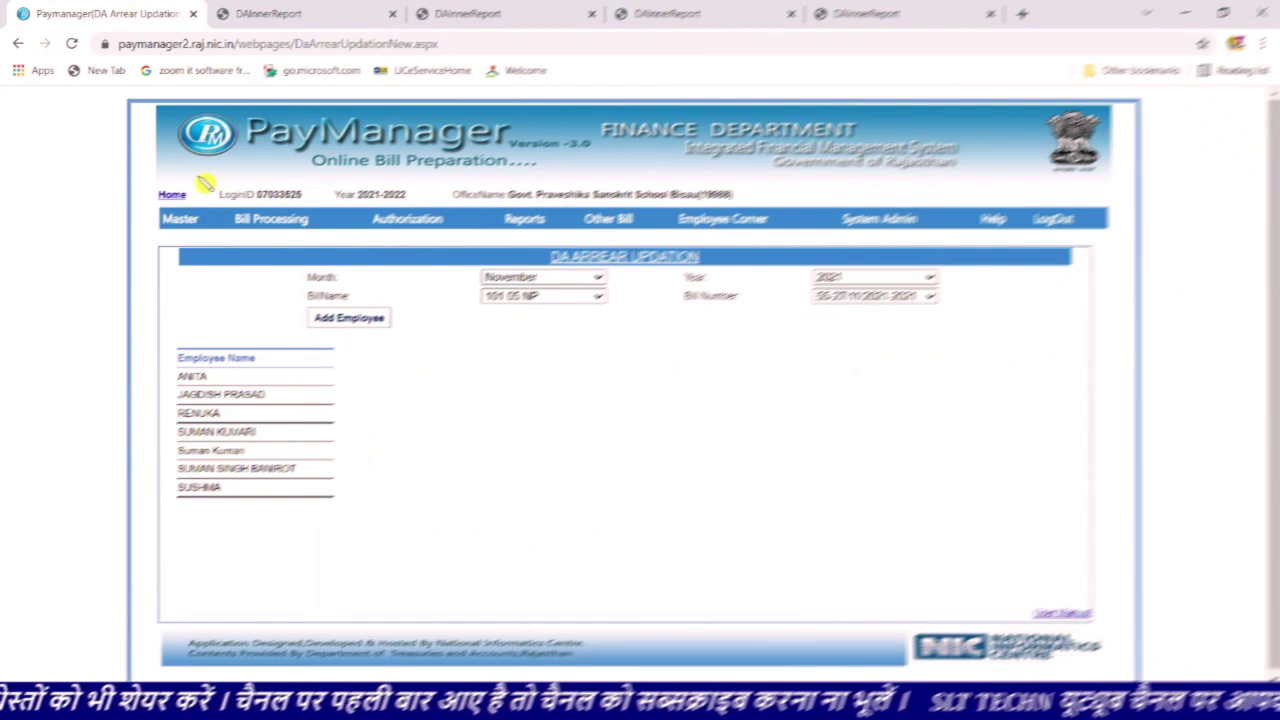
Reopen DA Arrear Updation for November 2021 and select the bill name 101 05 NP
{"action": "mouse_move", "coordinate": [276, 219]}
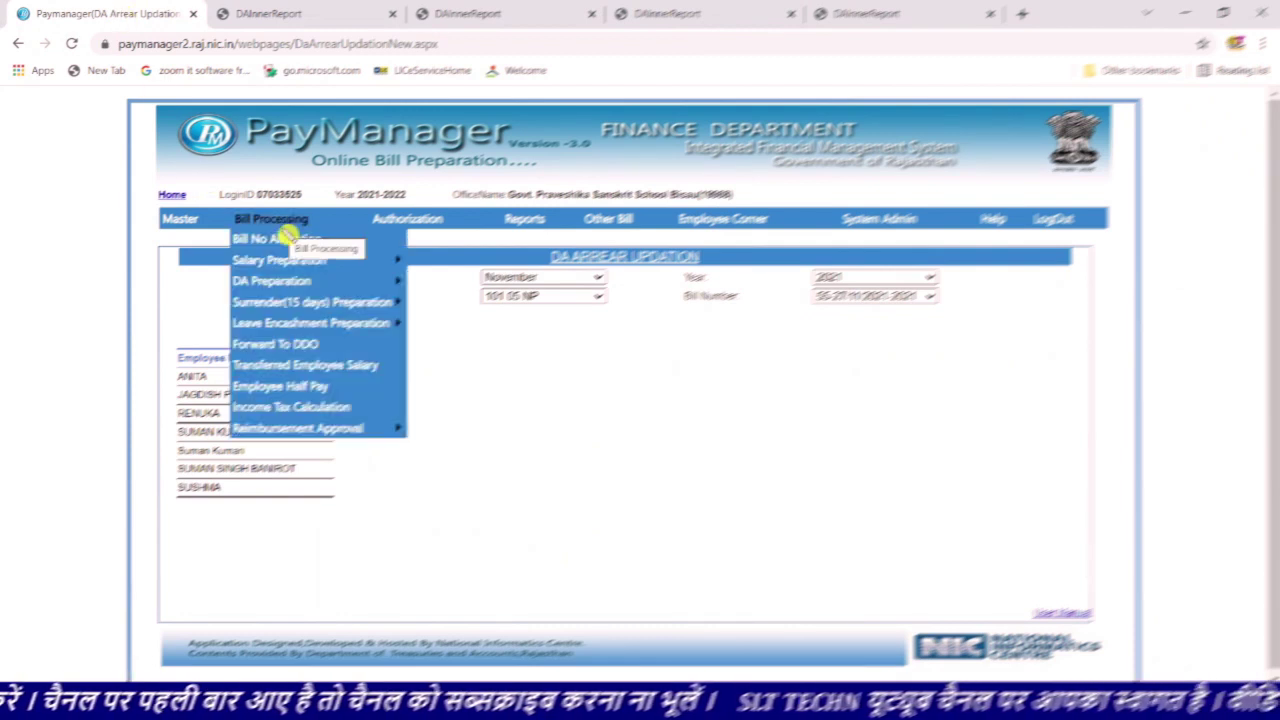
{"action": "mouse_move", "coordinate": [283, 283]}
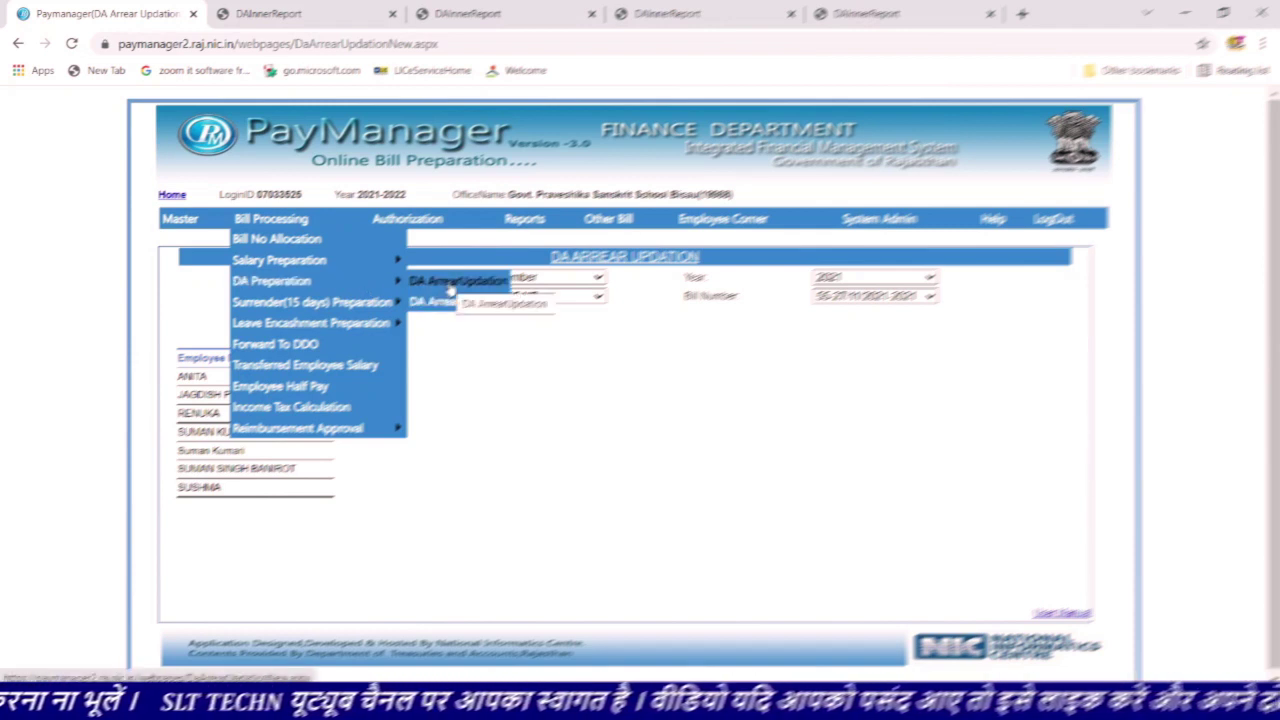
{"action": "left_click", "coordinate": [446, 286]}
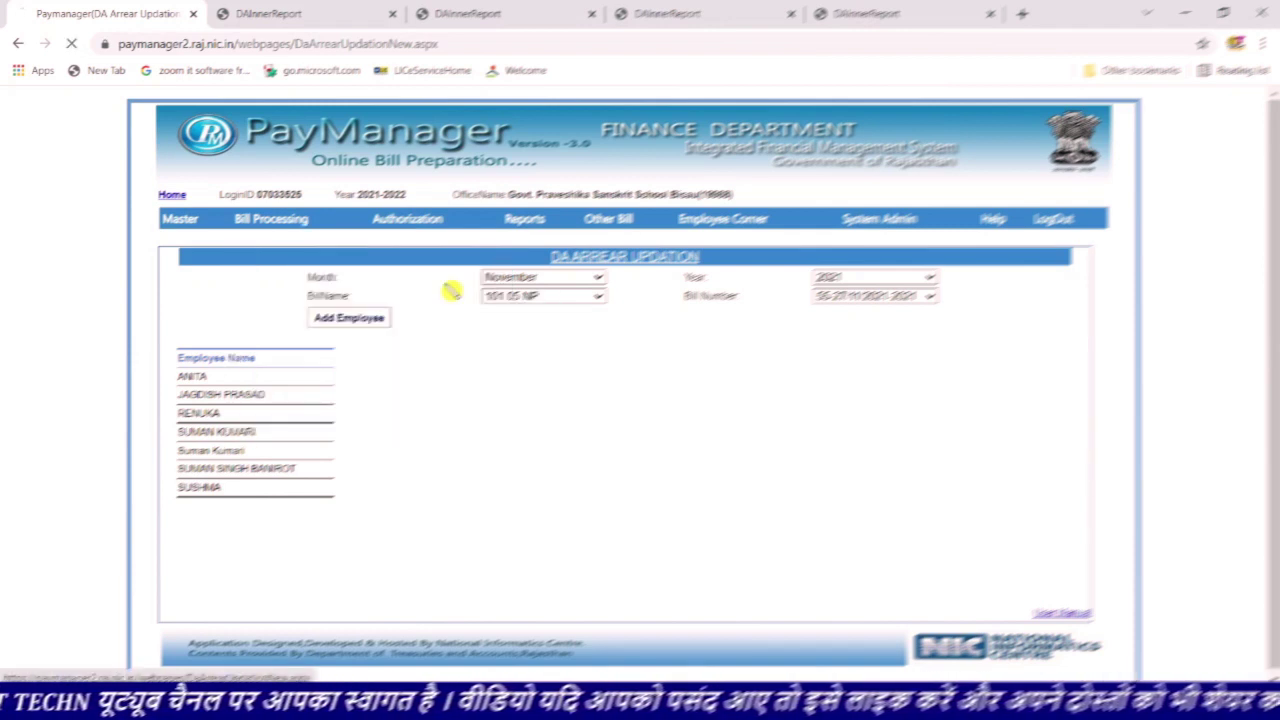
{"action": "left_click", "coordinate": [594, 297]}
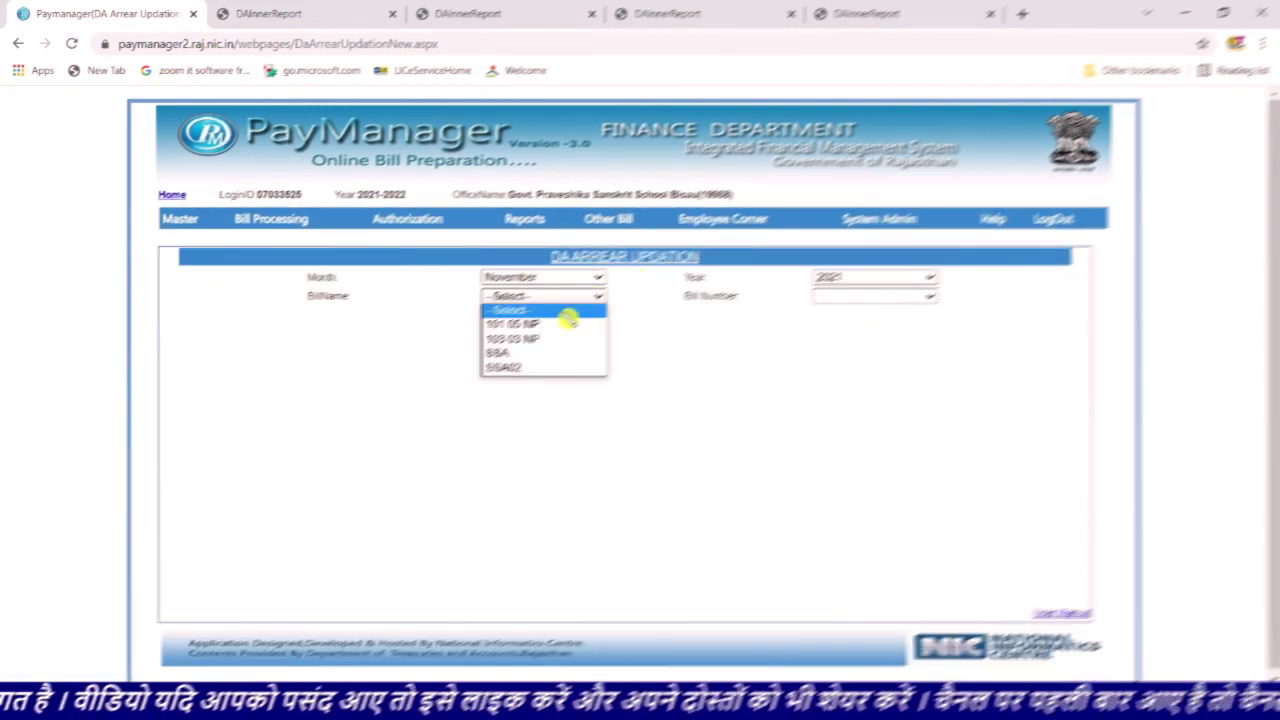
{"action": "left_click", "coordinate": [552, 325]}
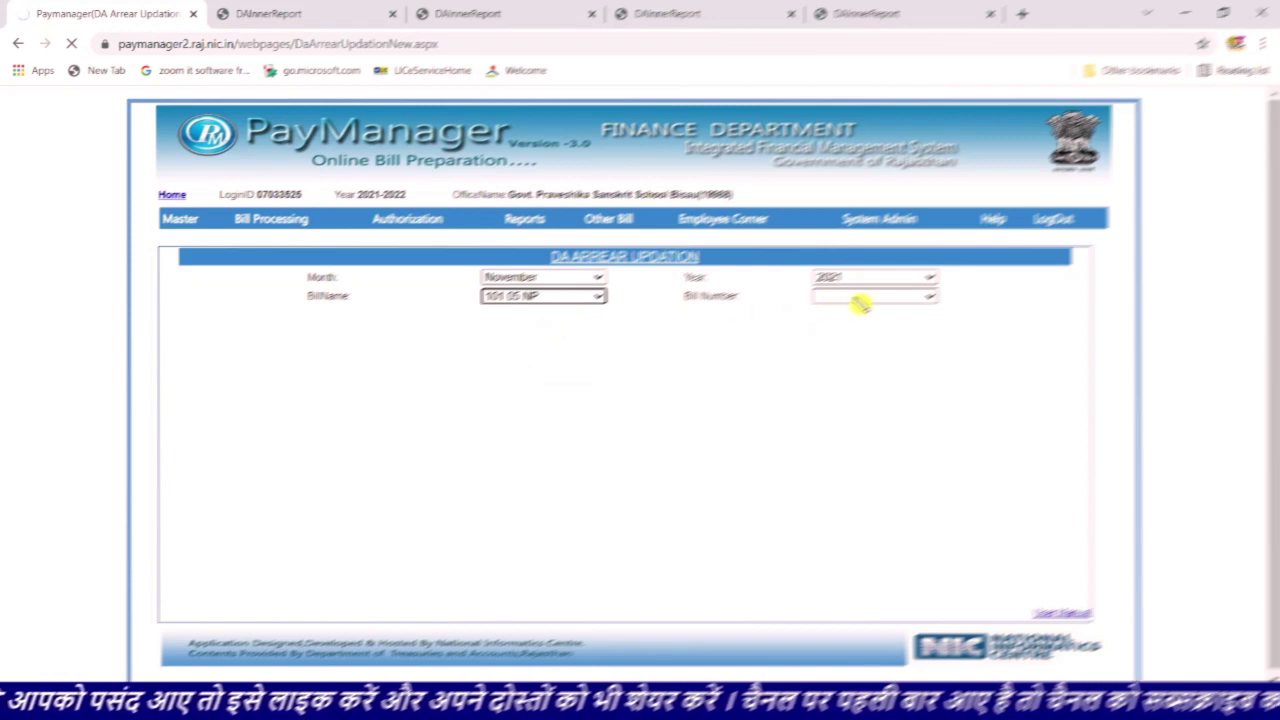
{"action": "left_click", "coordinate": [860, 297]}
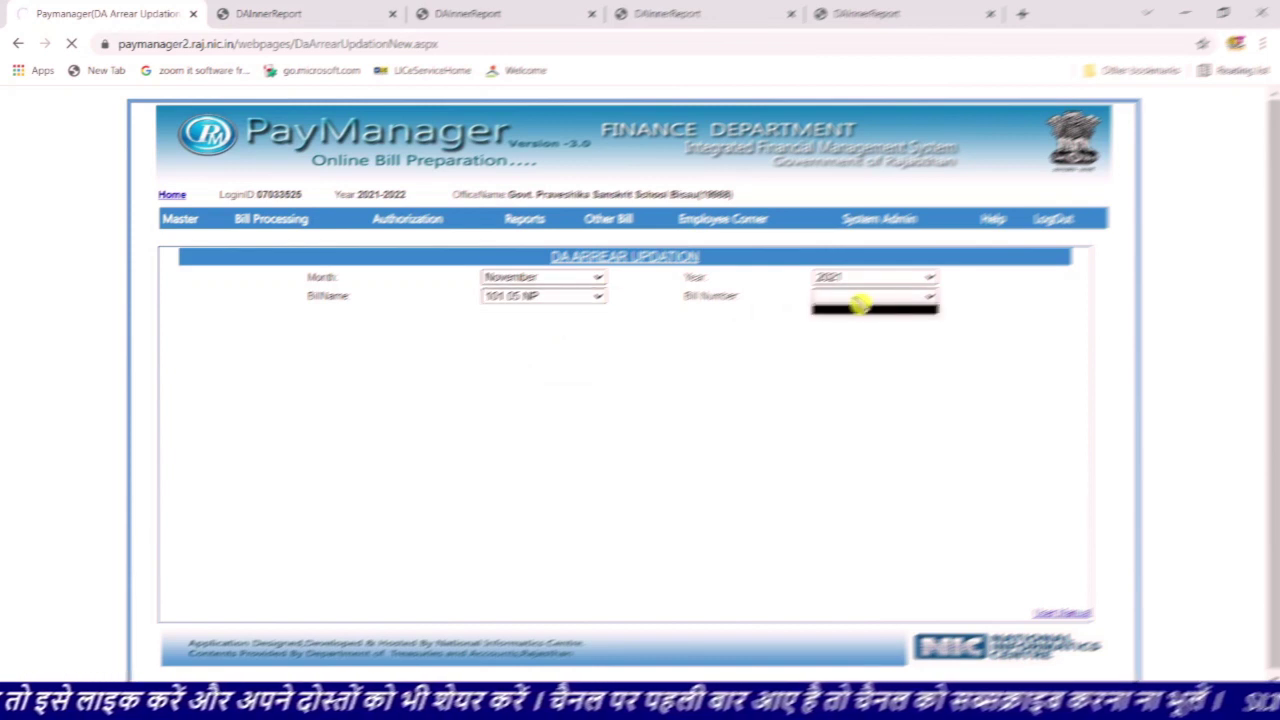
{"action": "left_click", "coordinate": [860, 304]}
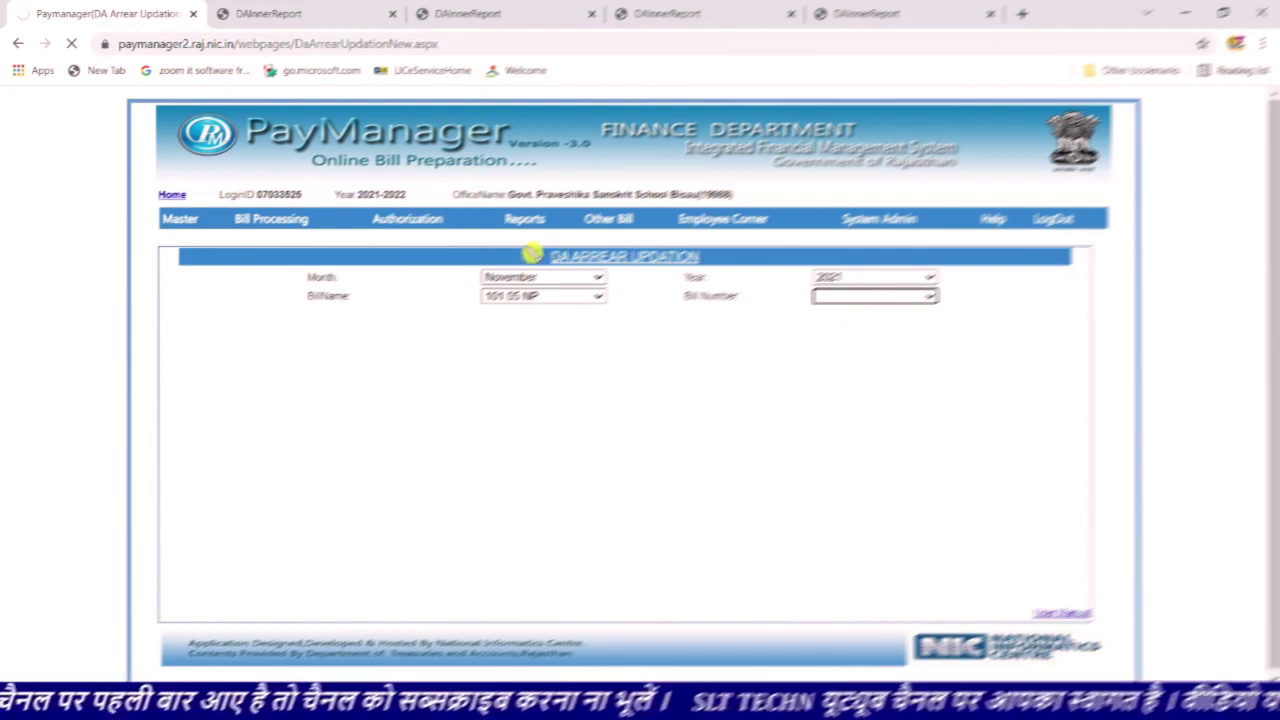
{"action": "left_click", "coordinate": [403, 224]}
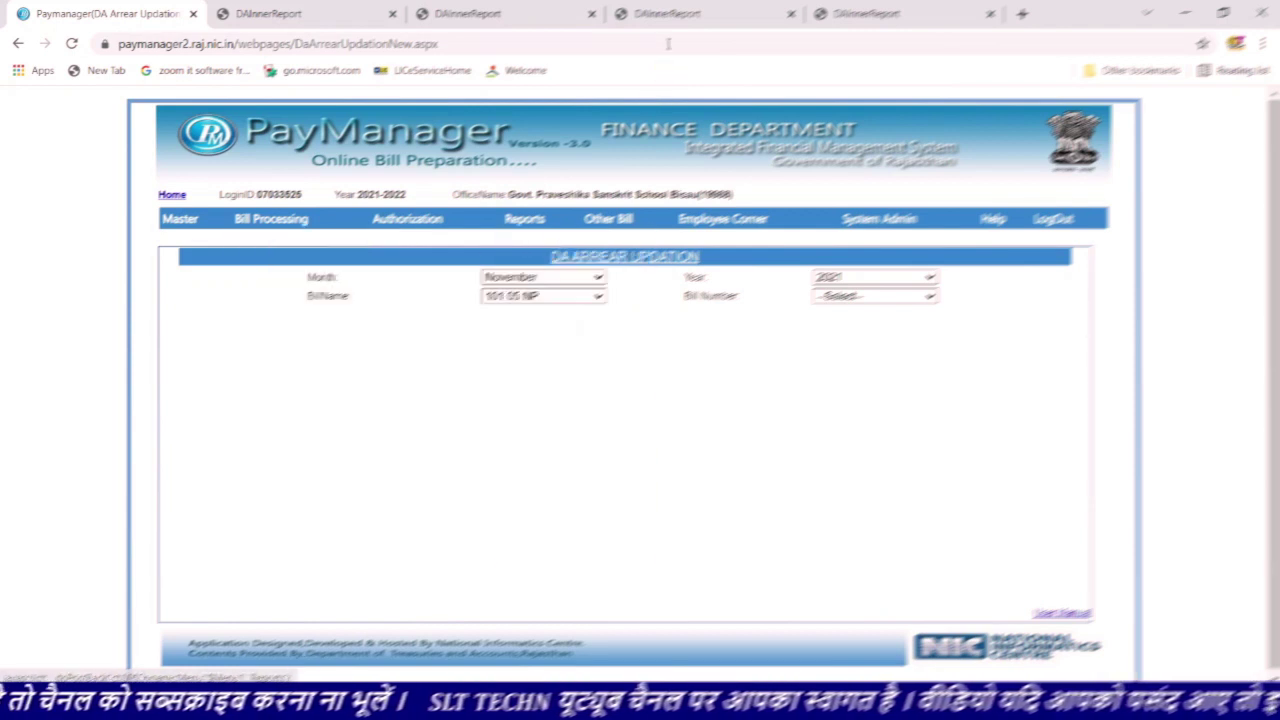
Compare the first page of the reference 36417241 DA inner report with the DA amounts and GPF 2004 deductions on pages 1 and 2 of report 36417256
{"action": "left_click", "coordinate": [660, 13]}
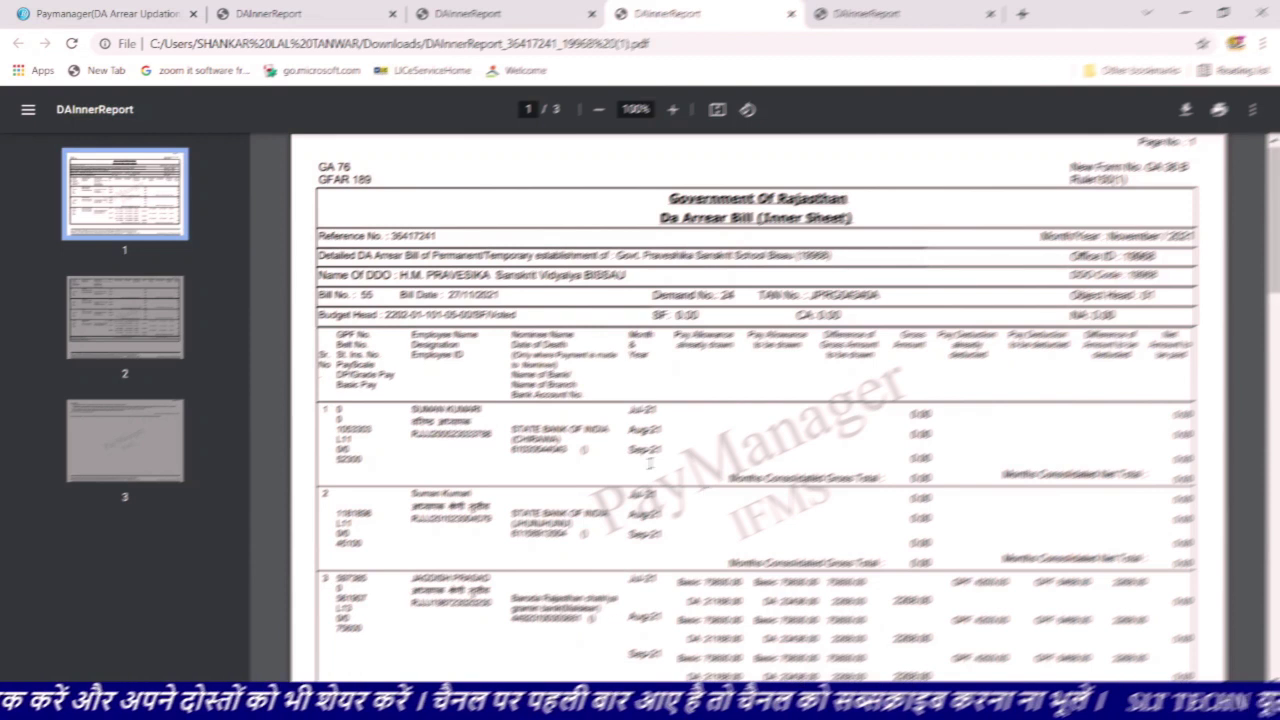
{"action": "left_click", "coordinate": [330, 28]}
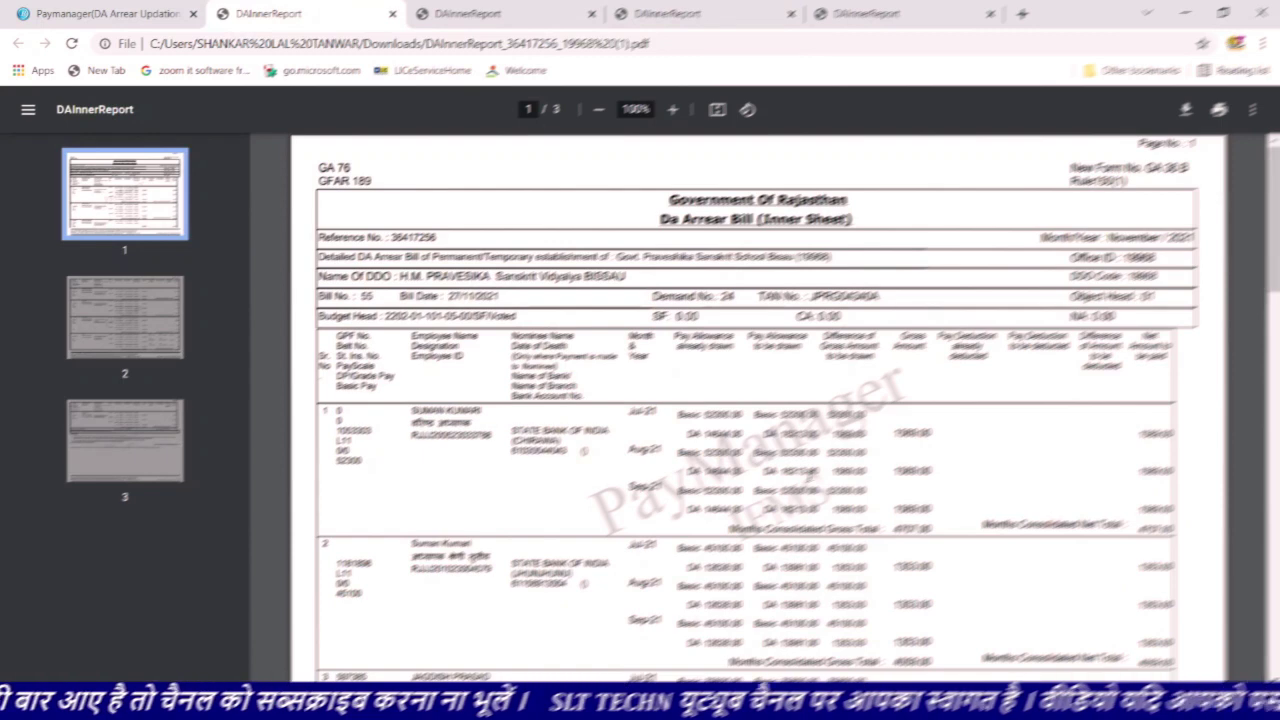
{"action": "scroll", "coordinate": [760, 400], "scroll_direction": "down", "scroll_amount": 7}
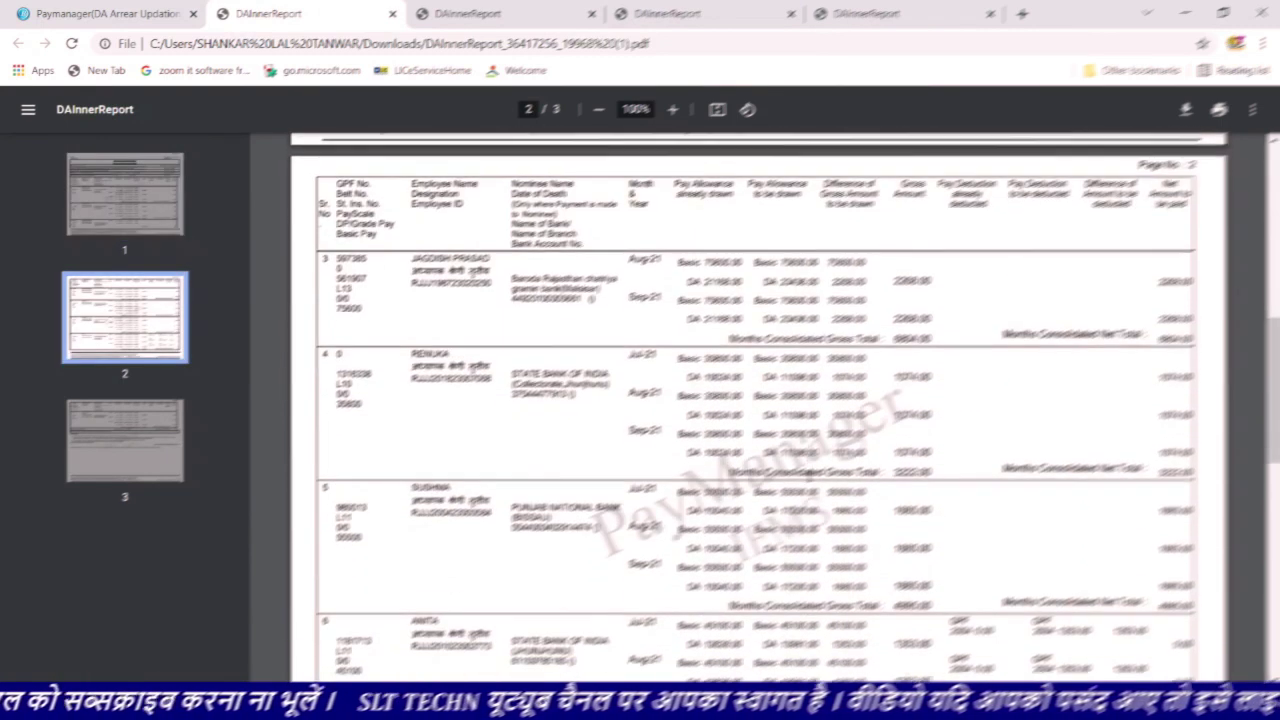
{"action": "scroll", "coordinate": [760, 400], "scroll_direction": "down", "scroll_amount": 3}
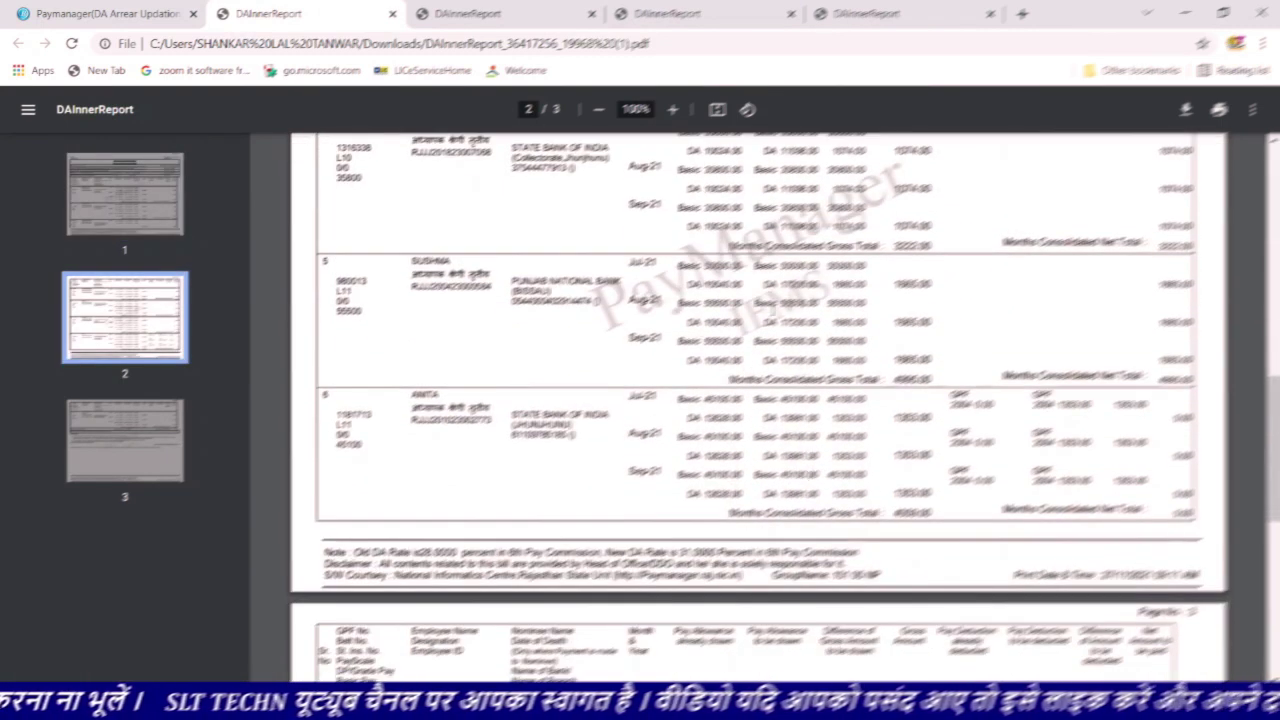
{"action": "scroll", "coordinate": [806, 452], "scroll_direction": "up", "scroll_amount": 1}
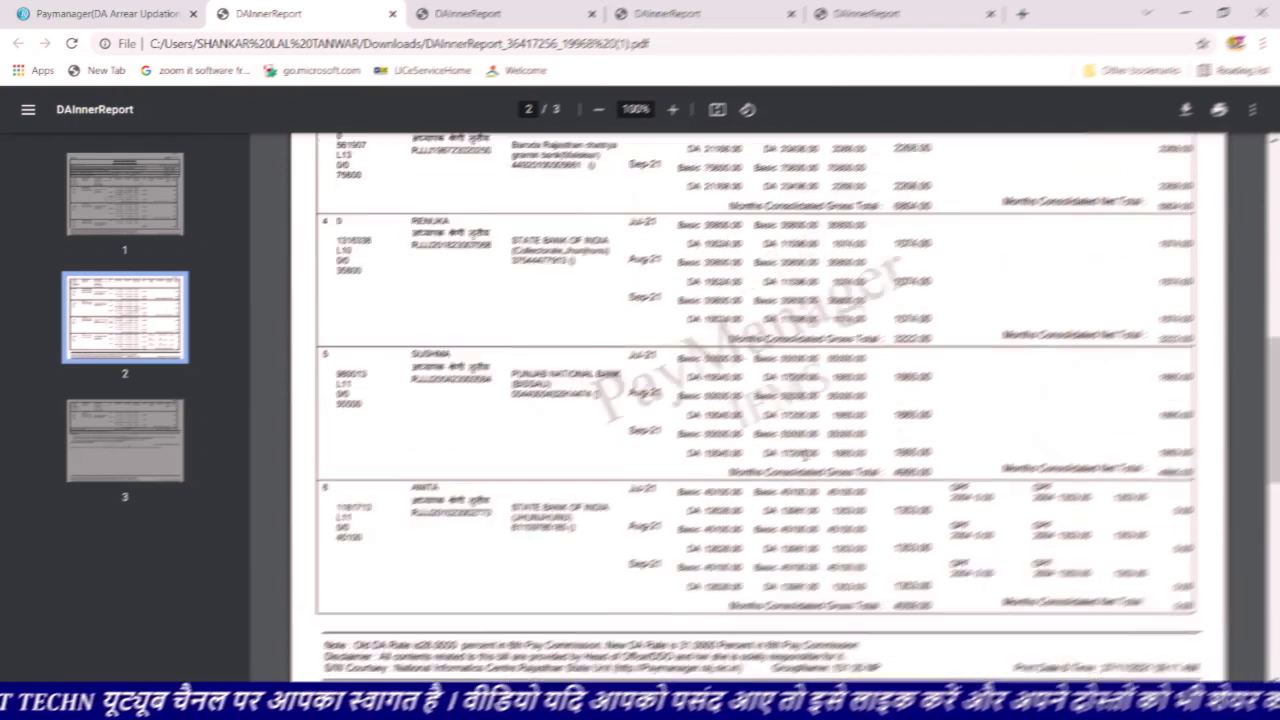
{"action": "scroll", "coordinate": [806, 452], "scroll_direction": "up", "scroll_amount": 10}
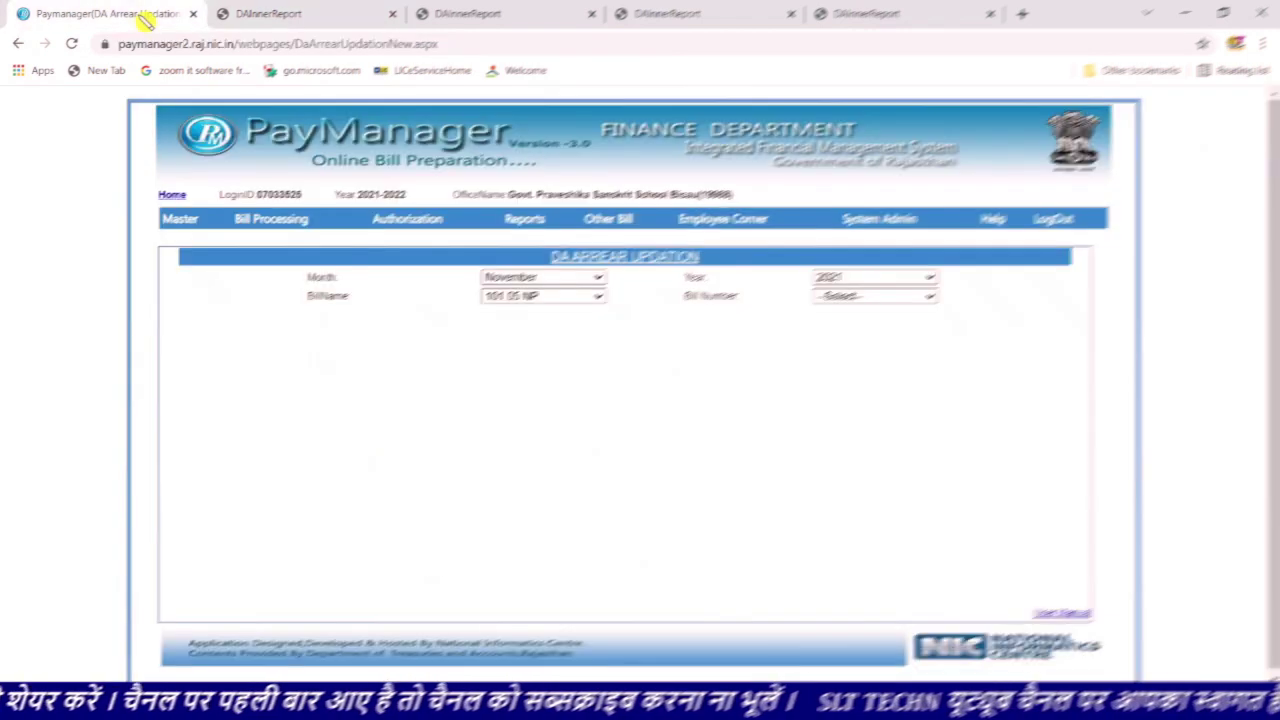
Return to DA Arrear Updation, load bill number 55-27/11/2021-2021, and open the arrear details of the third employee listed
{"action": "left_click", "coordinate": [145, 18]}
{"action": "mouse_move", "coordinate": [328, 220]}
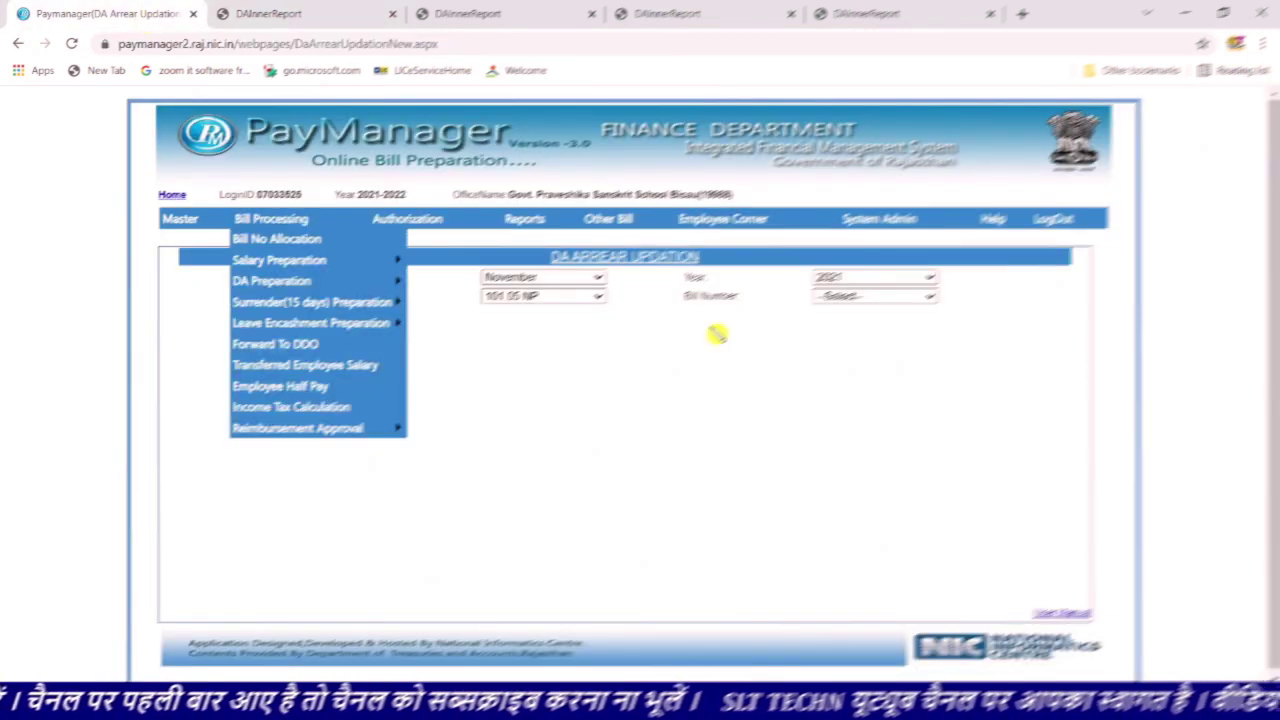
{"action": "left_click", "coordinate": [912, 296]}
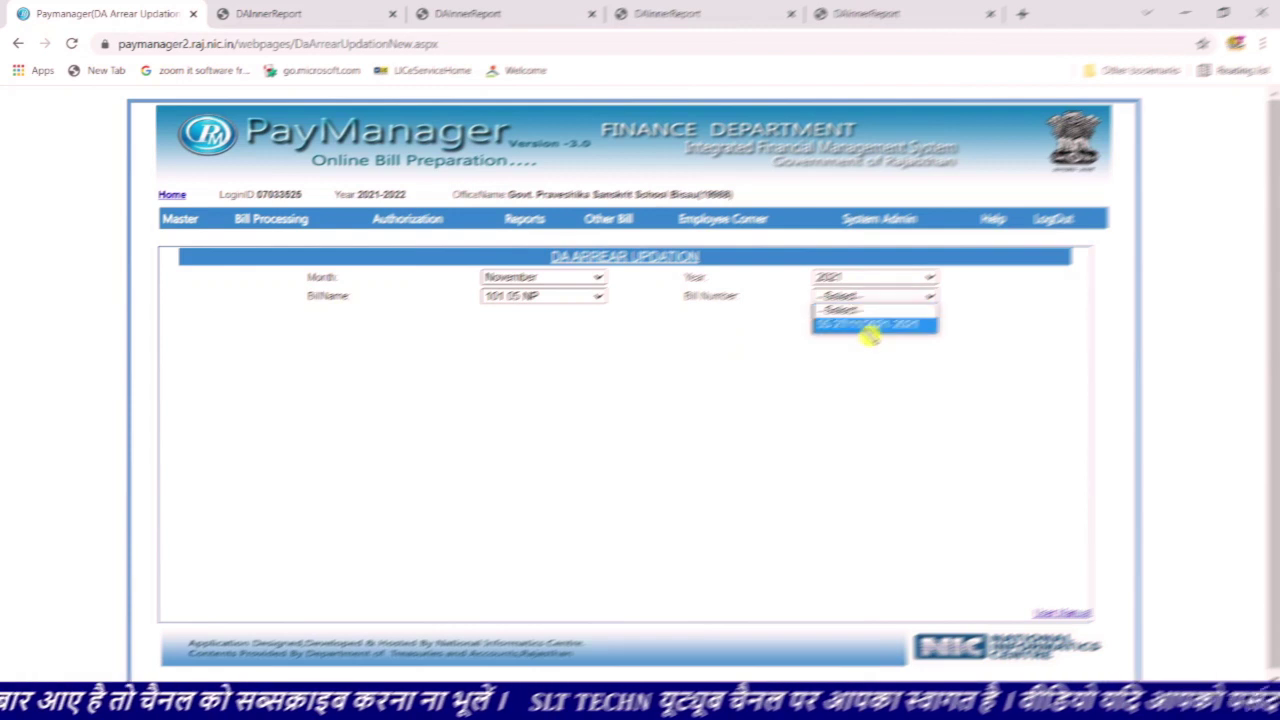
{"action": "left_click", "coordinate": [868, 326]}
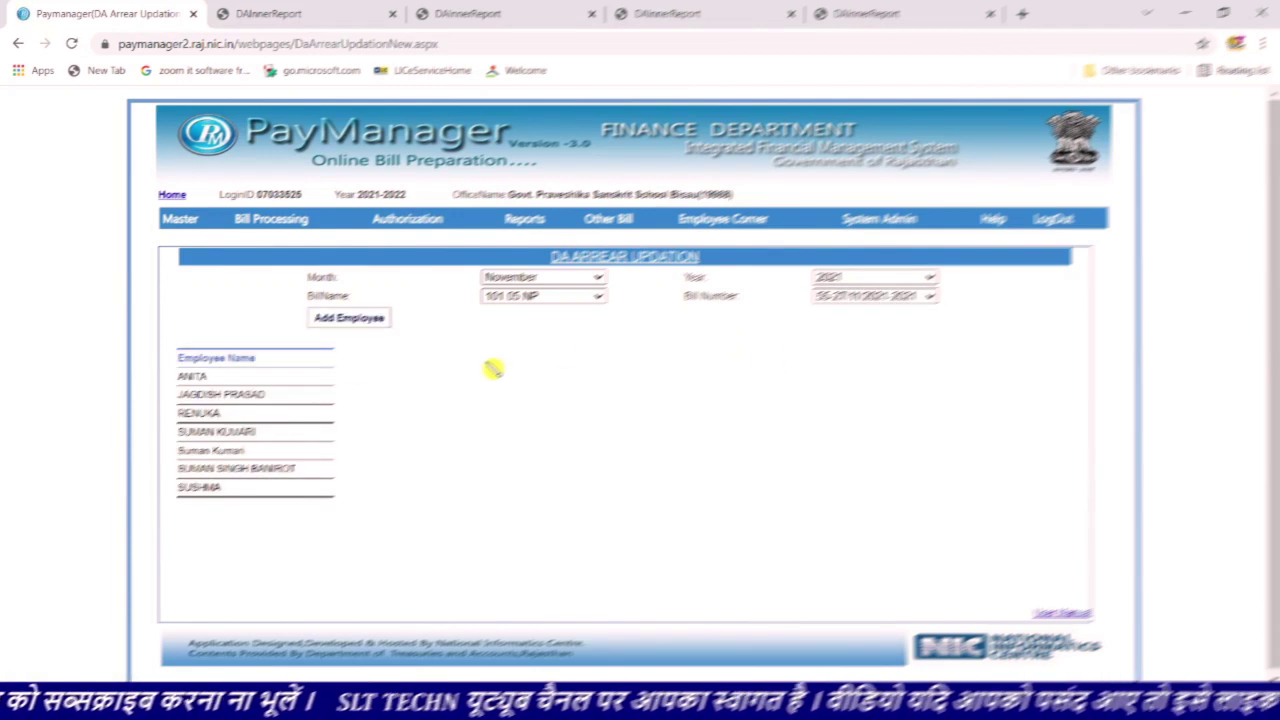
{"action": "left_click", "coordinate": [206, 419]}
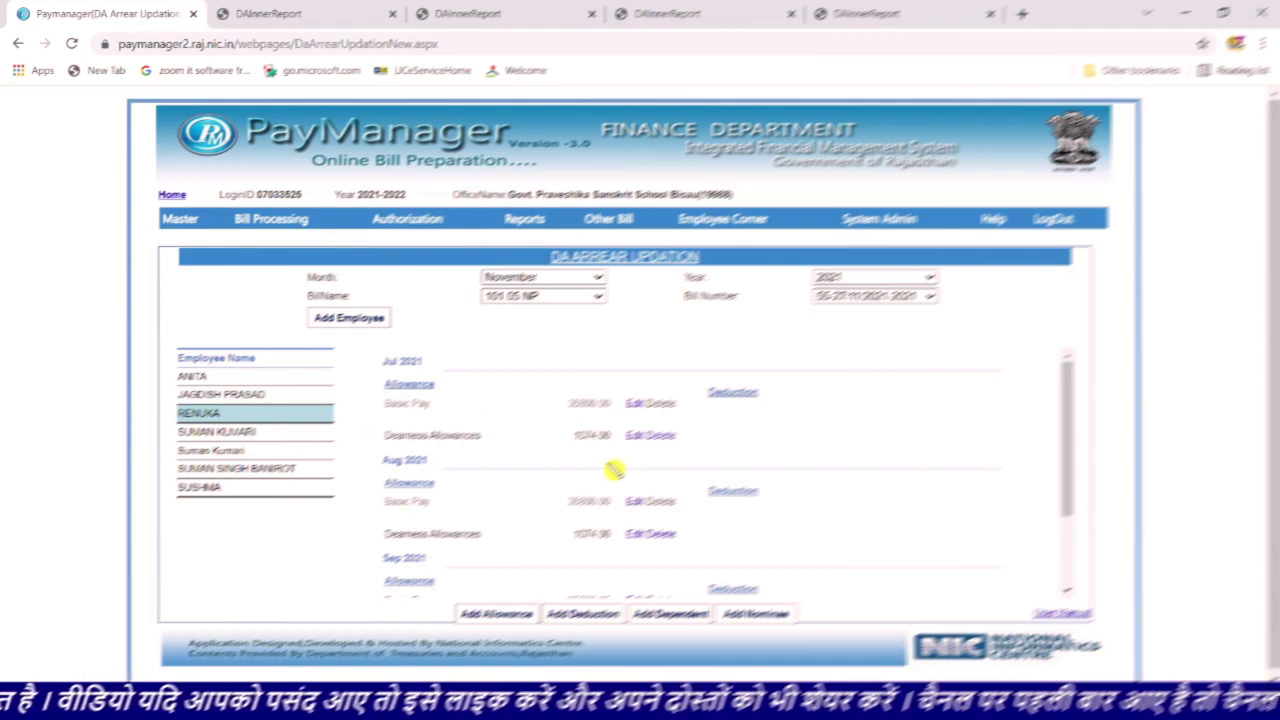
{"action": "scroll", "coordinate": [614, 470], "scroll_direction": "down", "scroll_amount": 3}
{"action": "scroll", "coordinate": [614, 470], "scroll_direction": "up", "scroll_amount": 3}
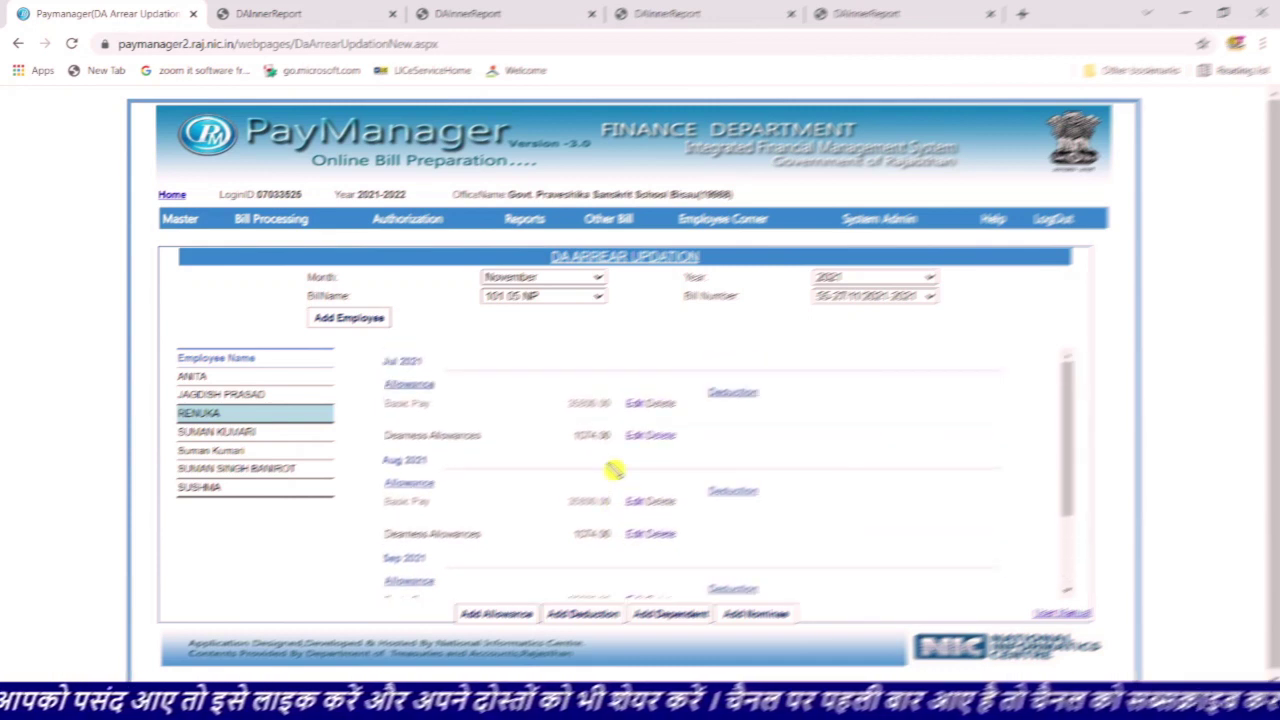
Add an ECPenF deduction of 107 for July 2021 to the selected employee's arrear
{"action": "left_click", "coordinate": [585, 621]}
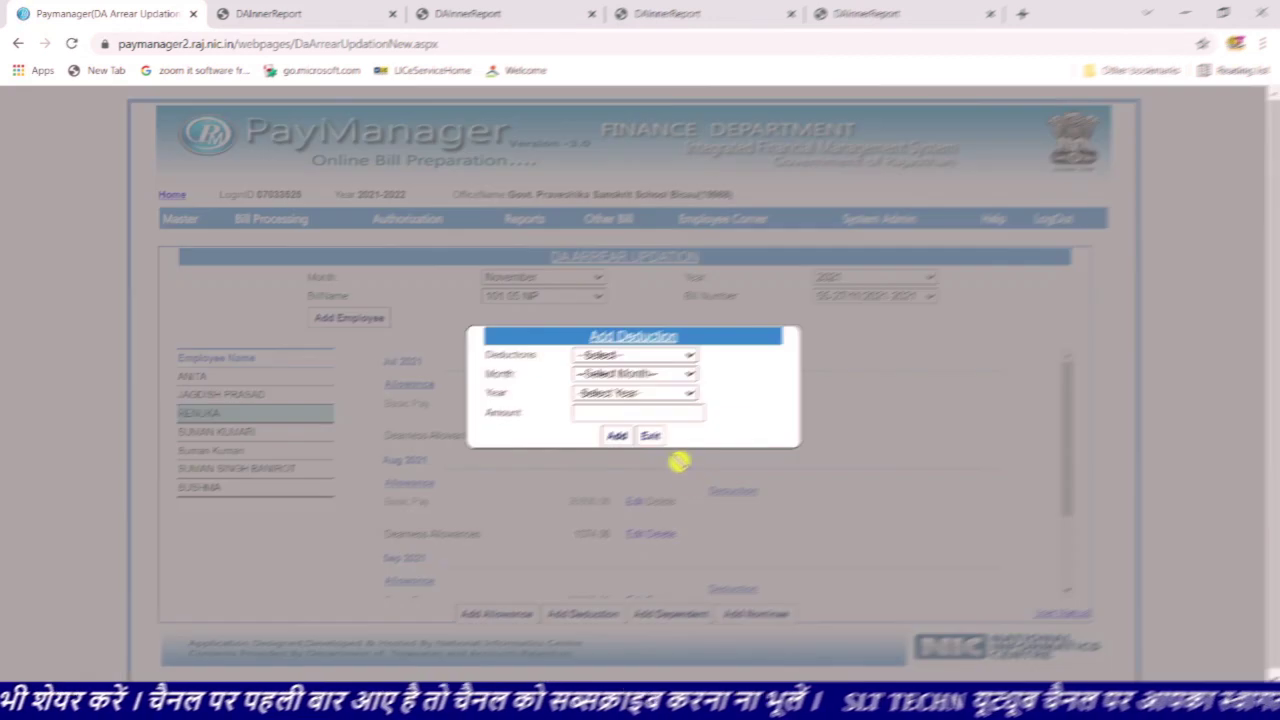
{"action": "left_click", "coordinate": [666, 358]}
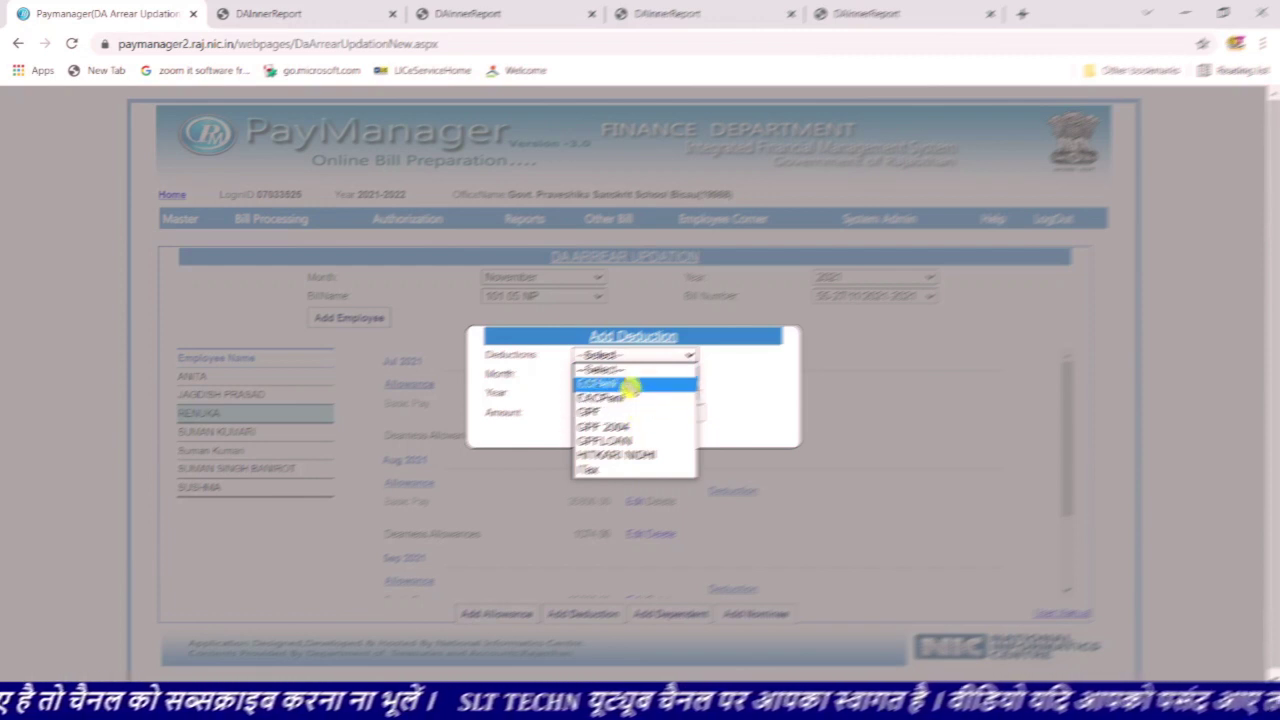
{"action": "left_click", "coordinate": [632, 386]}
{"action": "left_click", "coordinate": [660, 373]}
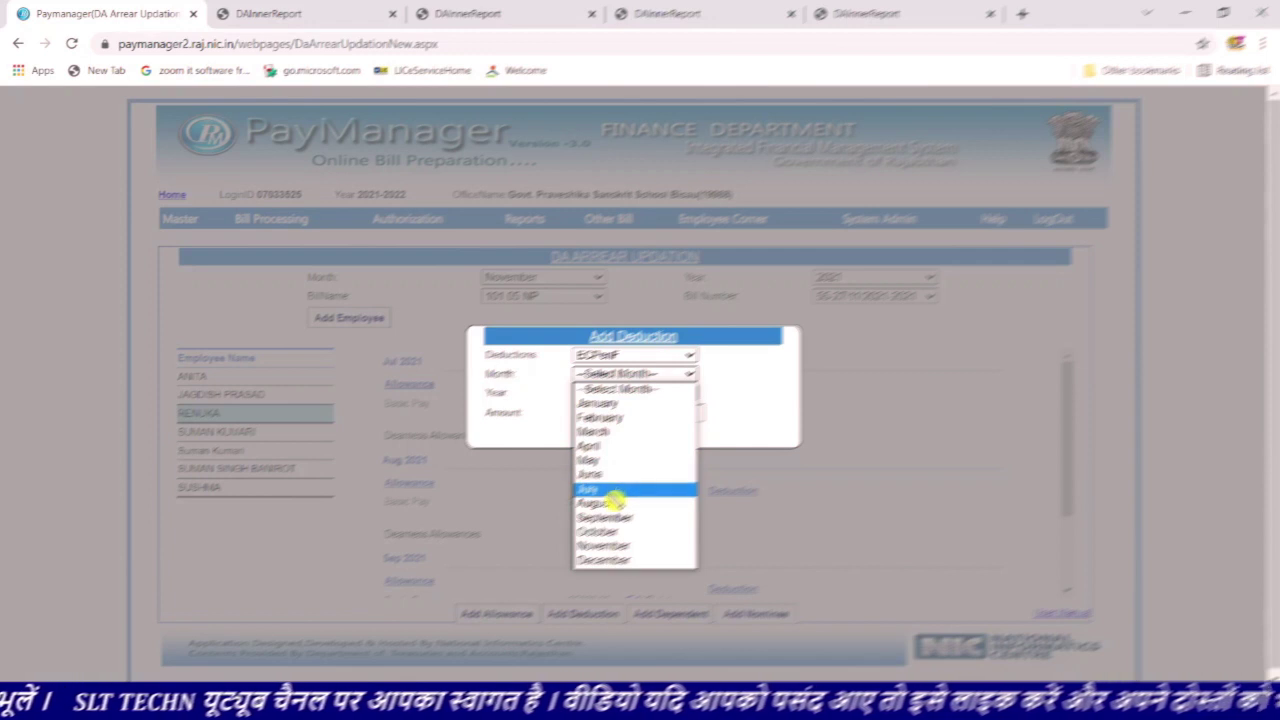
{"action": "left_click", "coordinate": [614, 492]}
{"action": "left_click", "coordinate": [664, 394]}
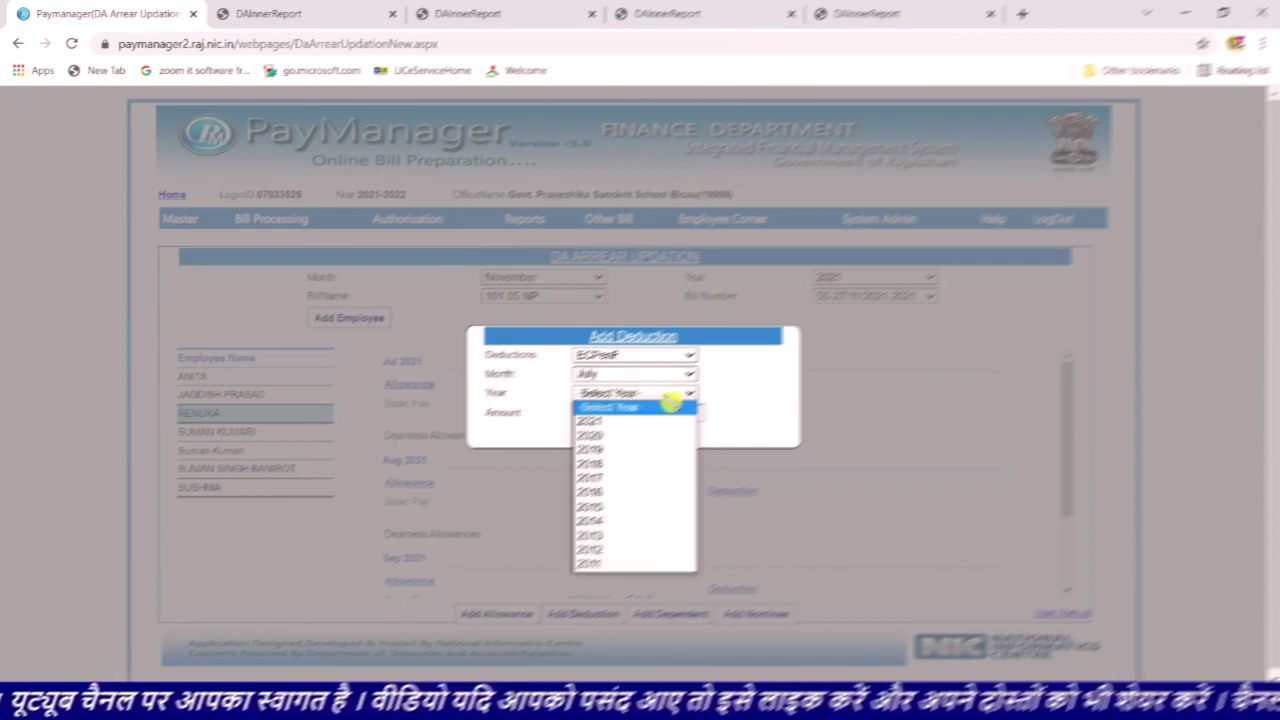
{"action": "left_click", "coordinate": [625, 424]}
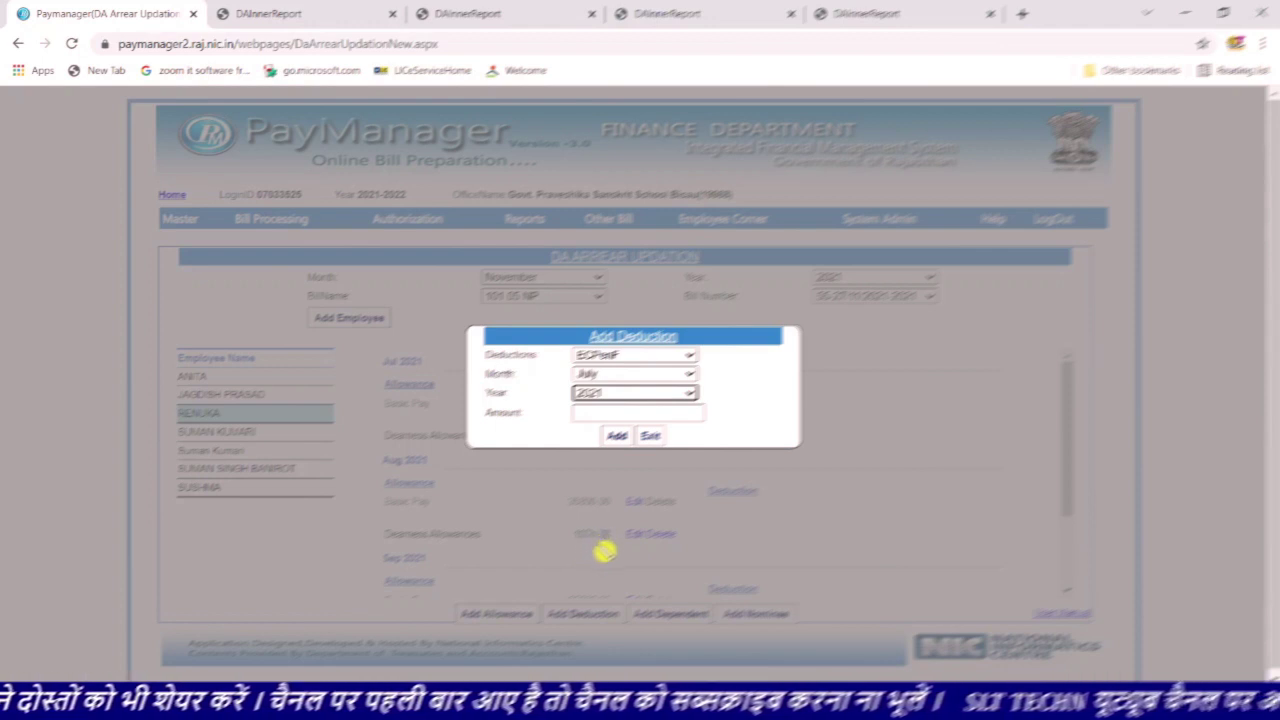
{"action": "left_click", "coordinate": [620, 414]}
{"action": "type", "text": "187"}
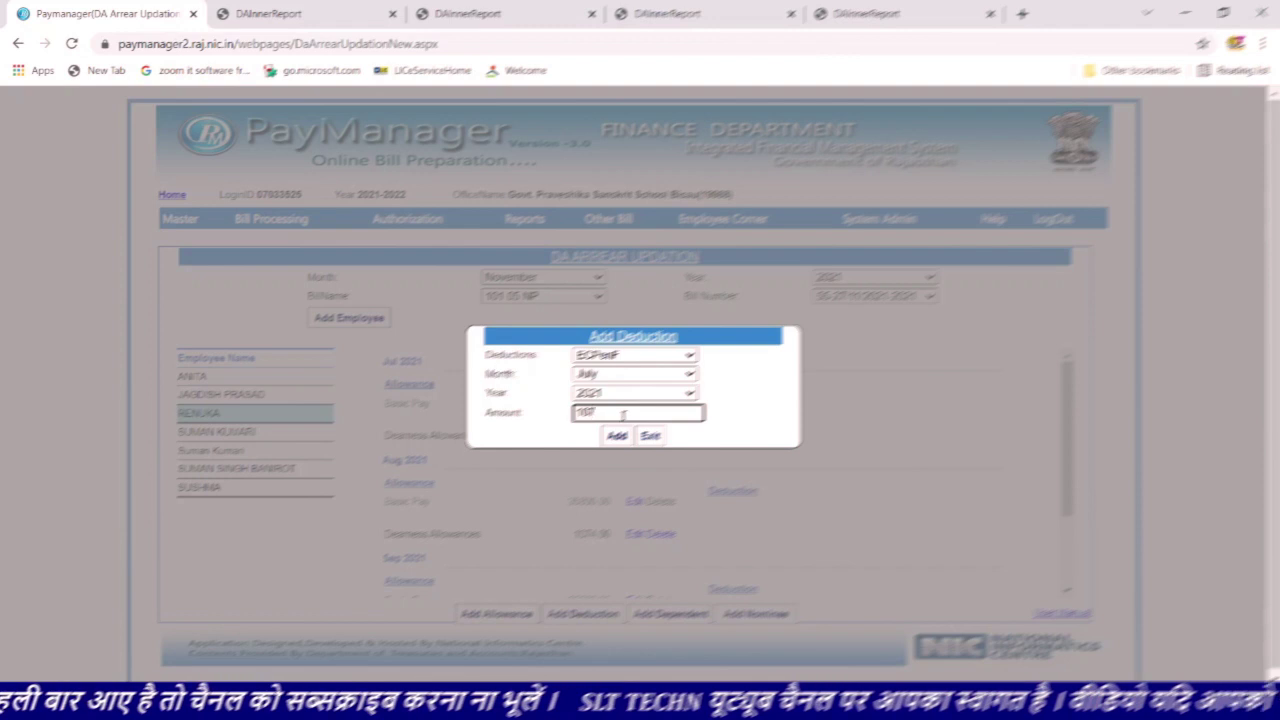
{"action": "left_click", "coordinate": [617, 437]}
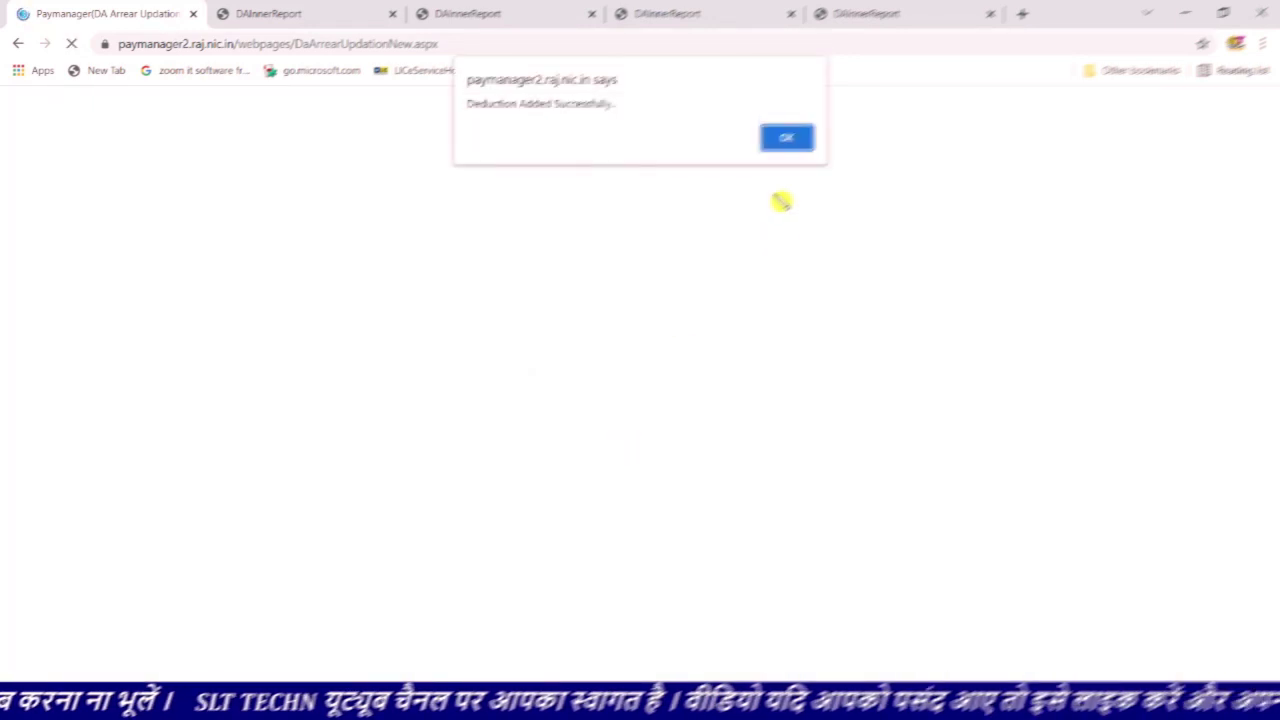
{"action": "left_click", "coordinate": [800, 137]}
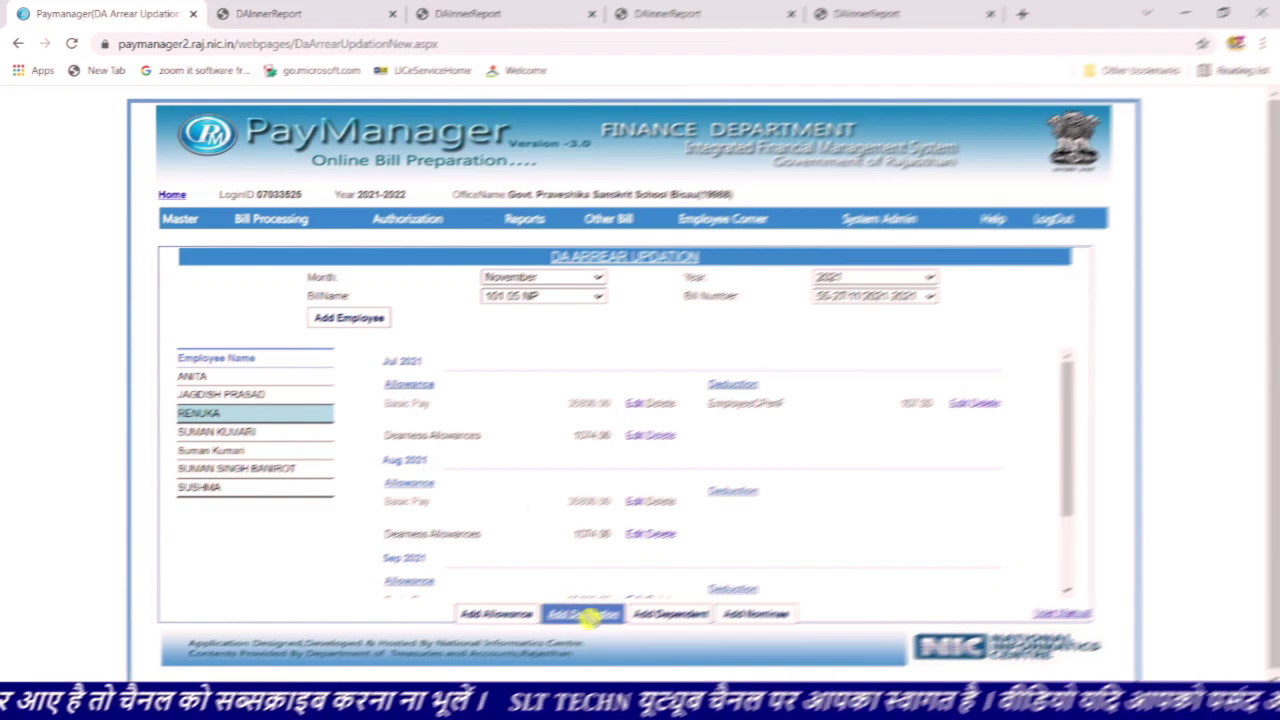
Add a GPF 2004 deduction of 967 for July 2021 to the same employee and check the arrear entries
{"action": "left_click", "coordinate": [588, 615]}
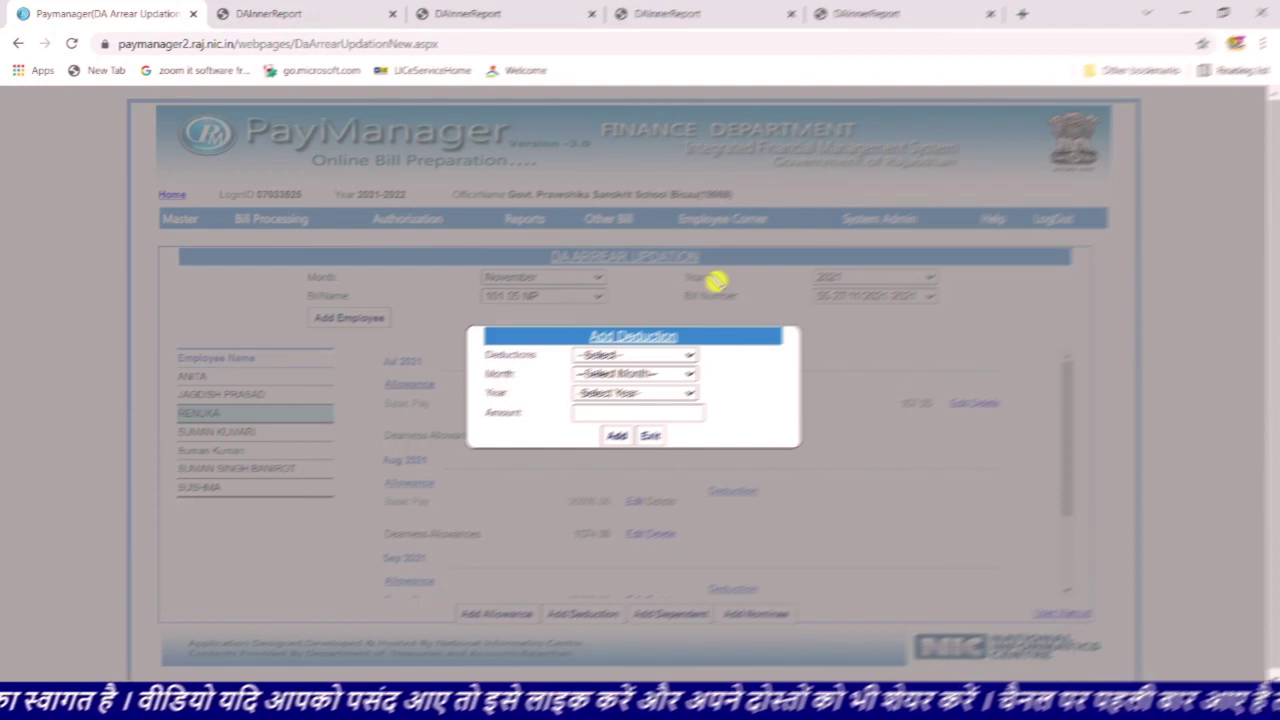
{"action": "left_click", "coordinate": [662, 357]}
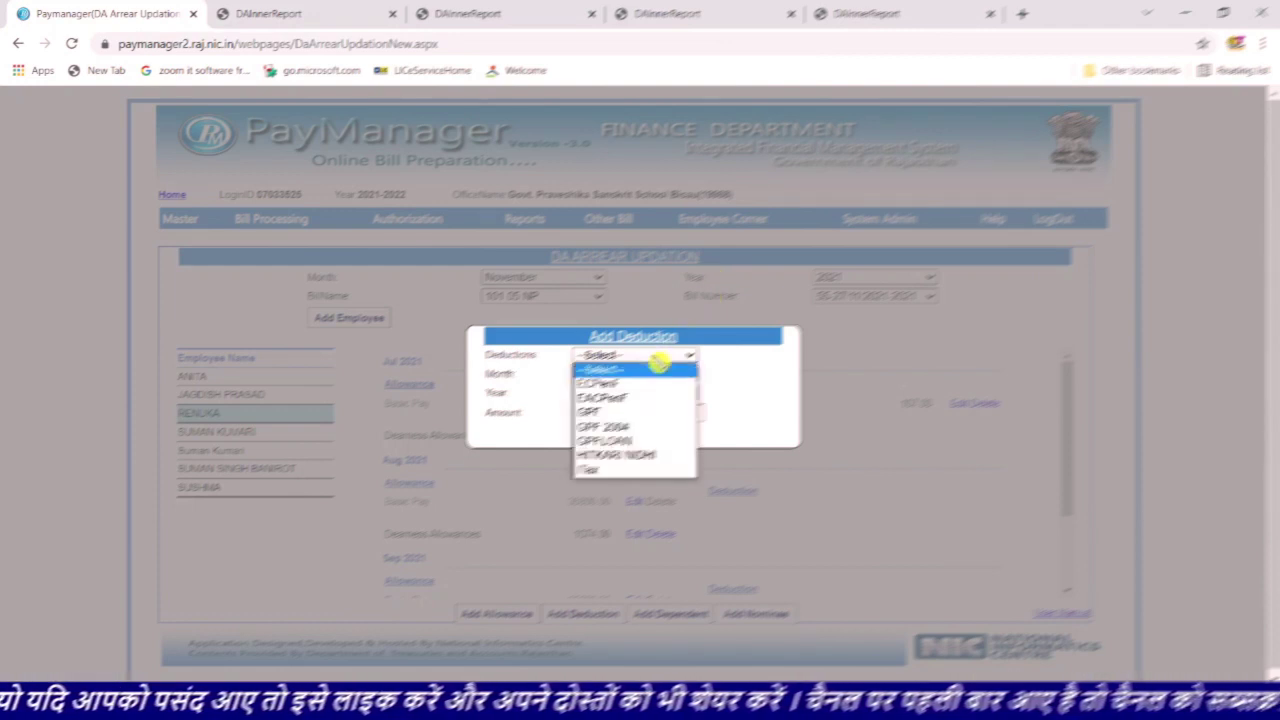
{"action": "left_click", "coordinate": [617, 424]}
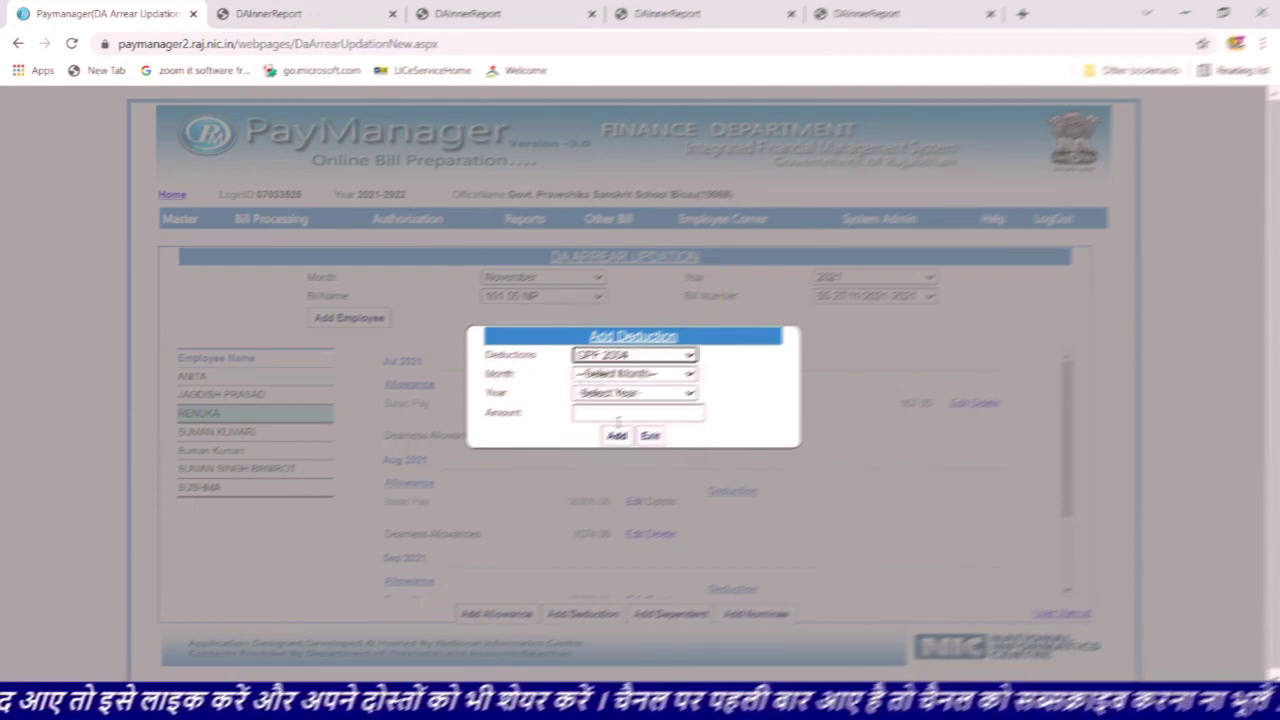
{"action": "left_click", "coordinate": [654, 374]}
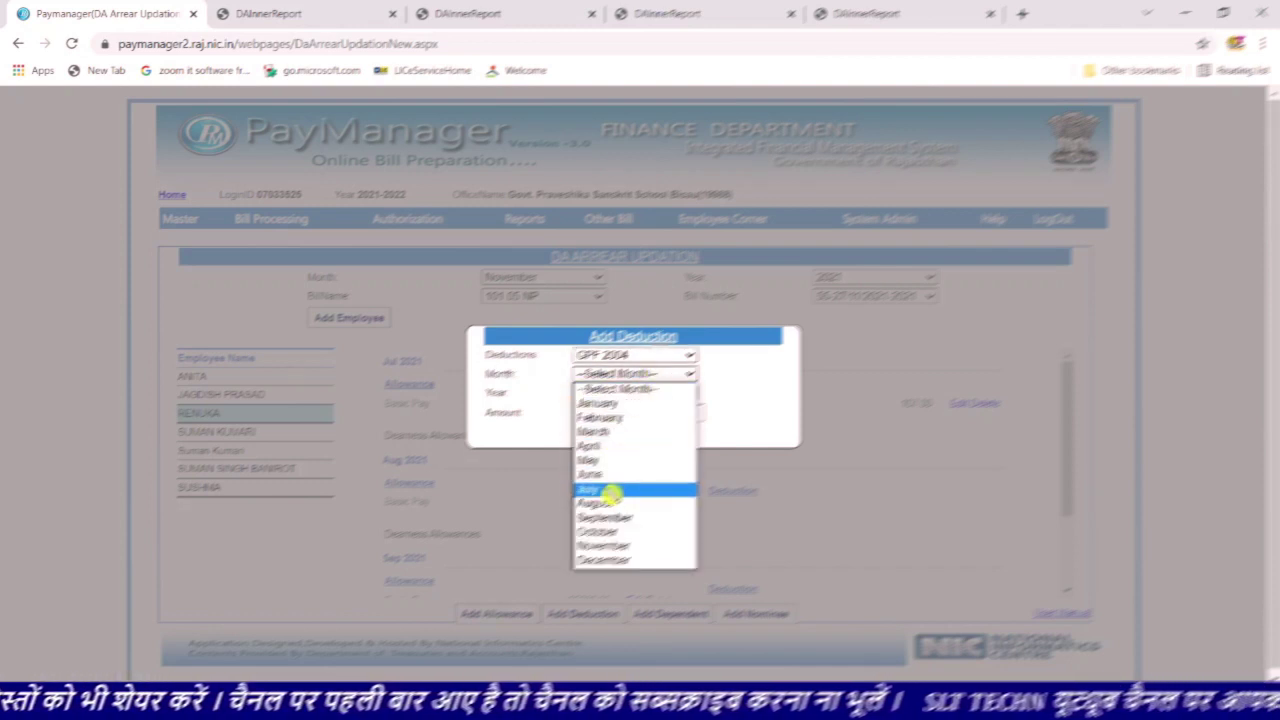
{"action": "left_click", "coordinate": [610, 489]}
{"action": "left_click", "coordinate": [654, 396]}
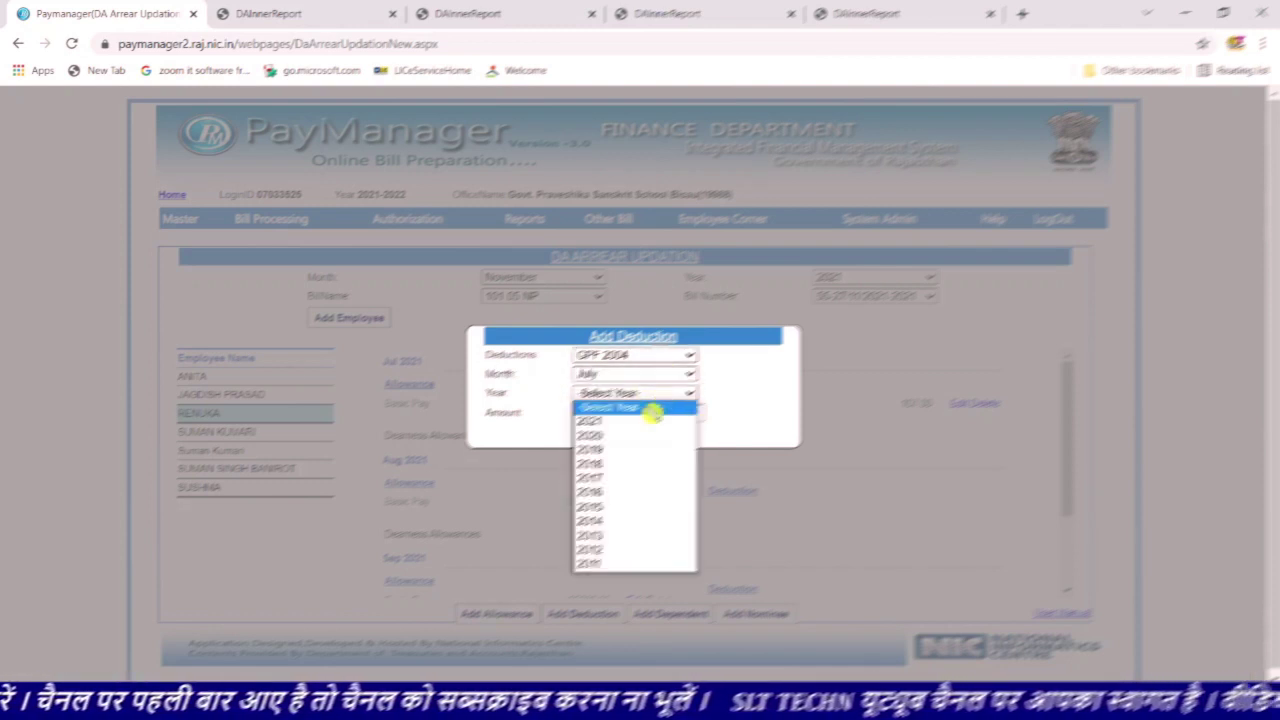
{"action": "left_click", "coordinate": [628, 425]}
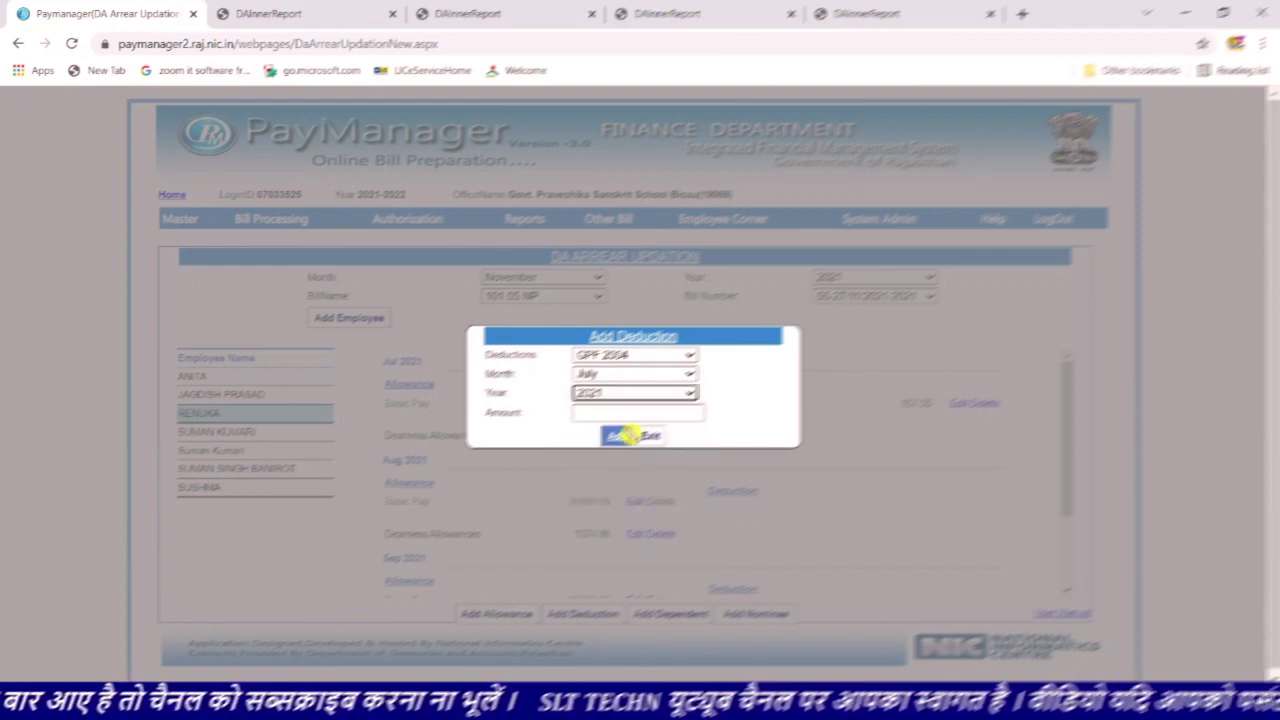
{"action": "left_click", "coordinate": [616, 412]}
{"action": "type", "text": "96"}
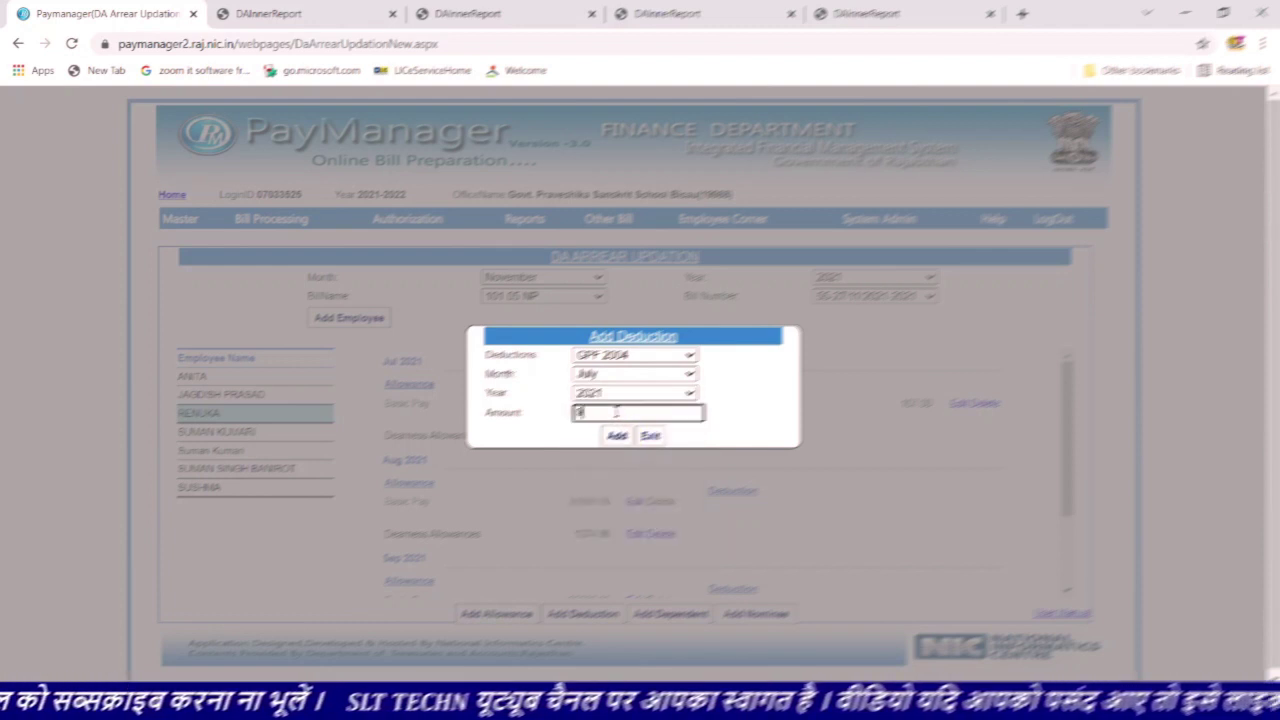
{"action": "type", "text": "7"}
{"action": "left_click", "coordinate": [617, 437]}
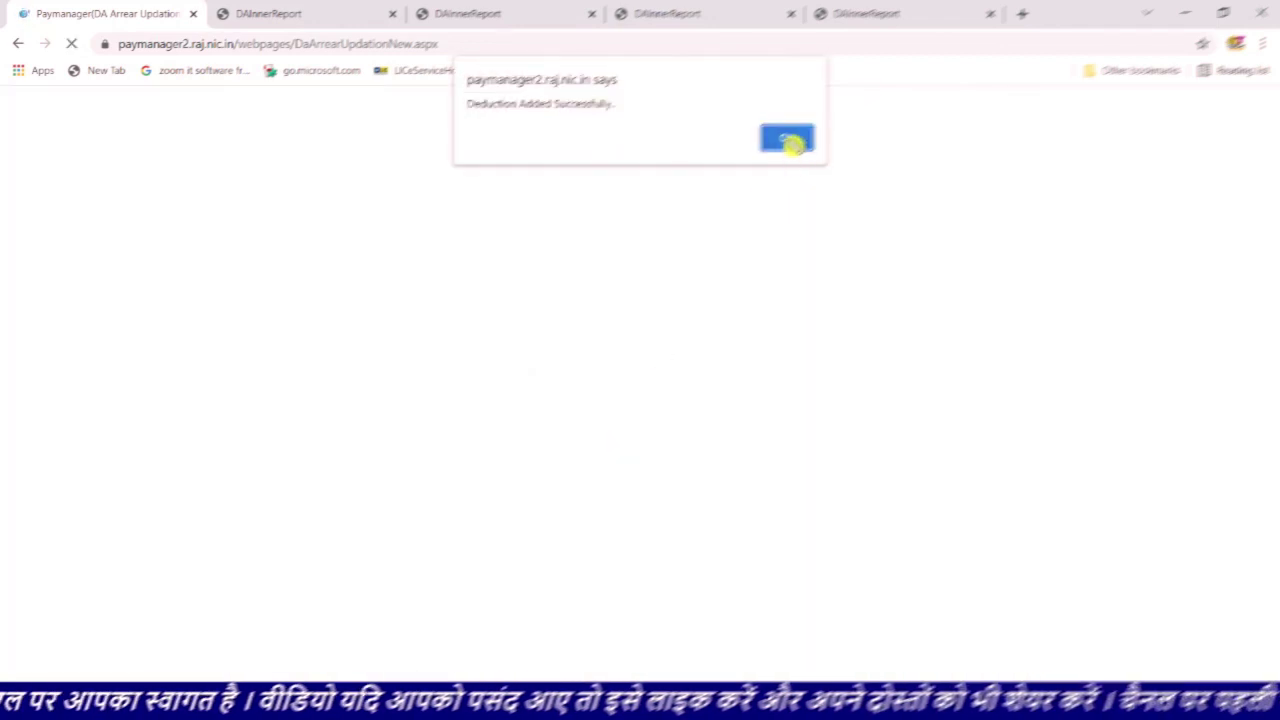
{"action": "left_click", "coordinate": [787, 138]}
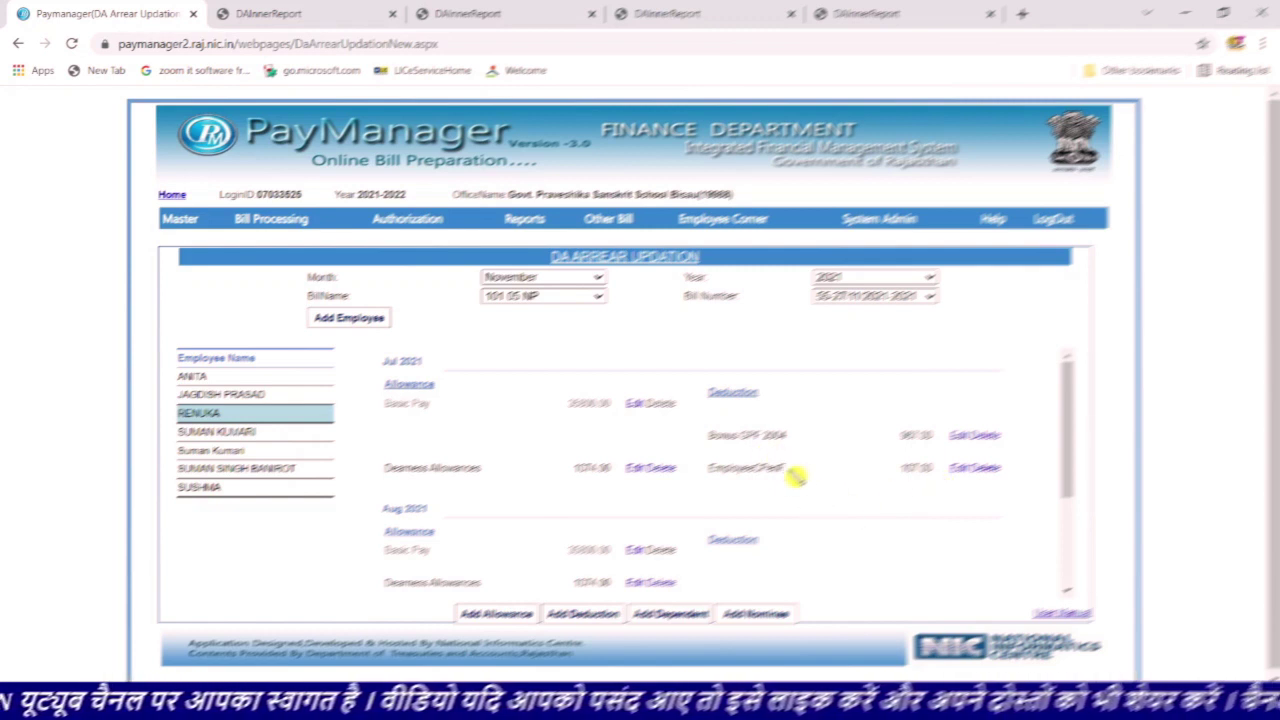
{"action": "scroll", "coordinate": [795, 477], "scroll_direction": "down", "scroll_amount": 2}
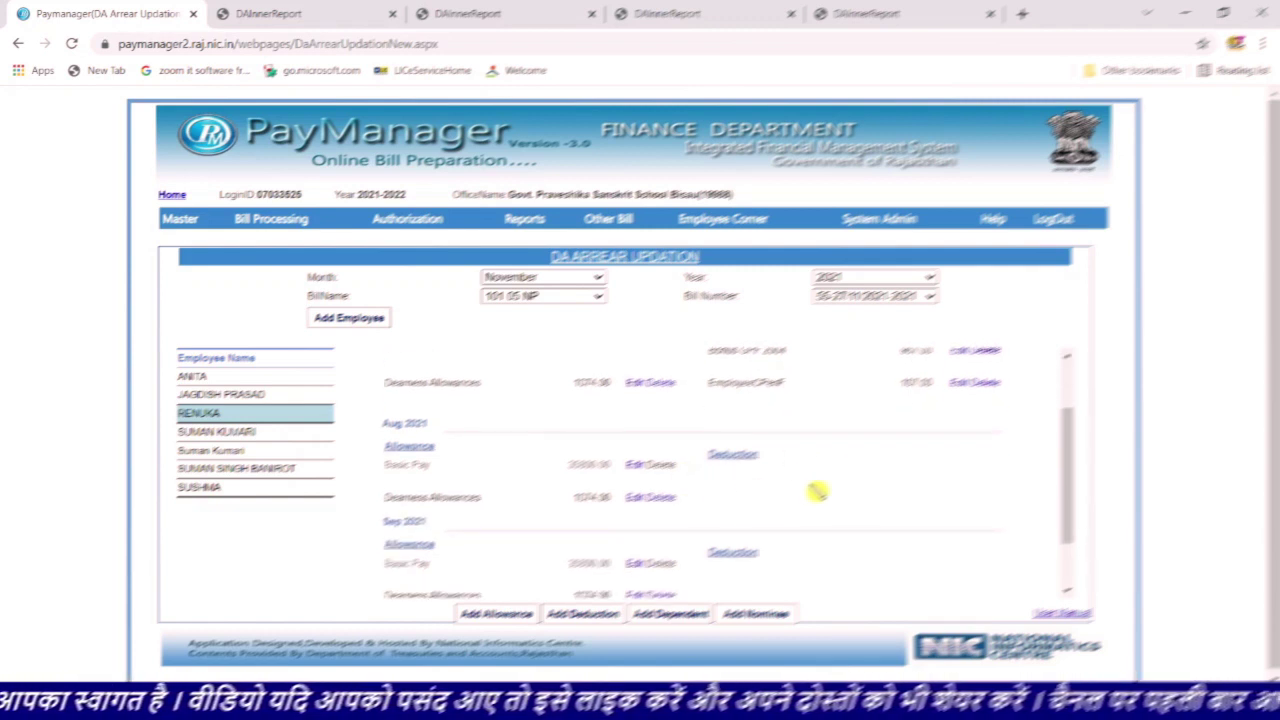
{"action": "scroll", "coordinate": [817, 491], "scroll_direction": "down", "scroll_amount": 2}
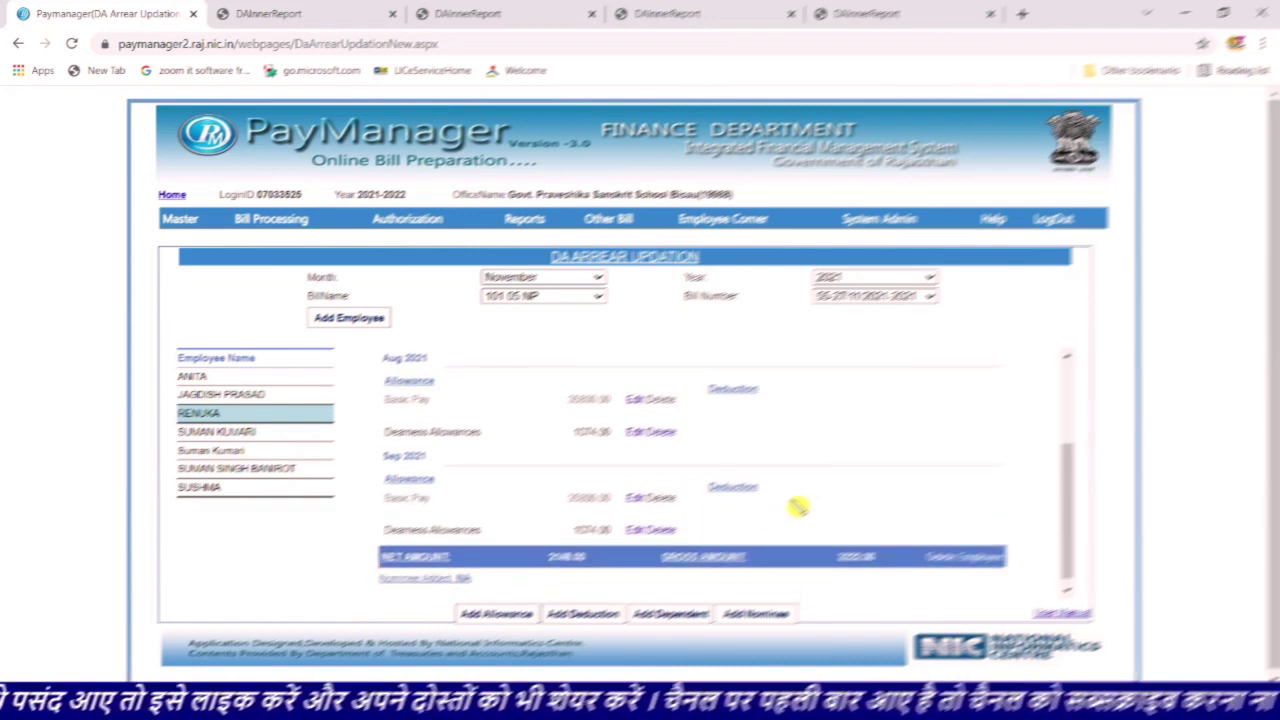
{"action": "scroll", "coordinate": [797, 507], "scroll_direction": "up", "scroll_amount": 2}
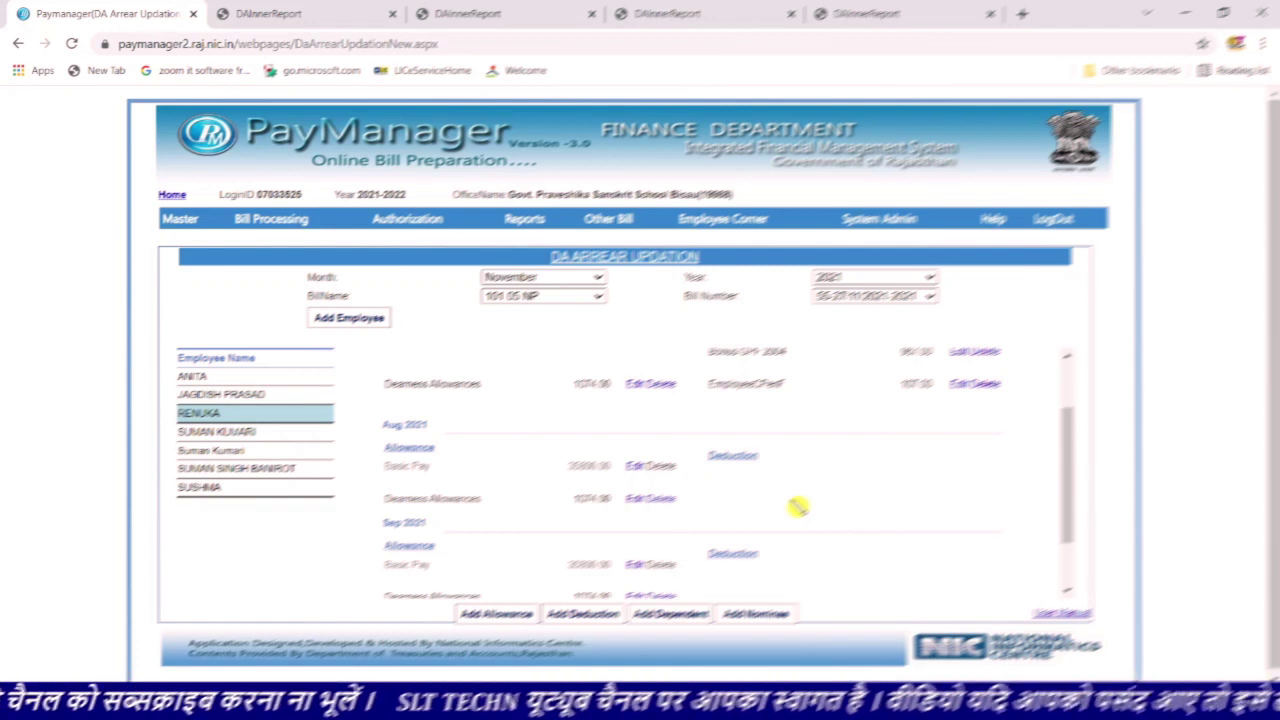
{"action": "mouse_move", "coordinate": [531, 224]}
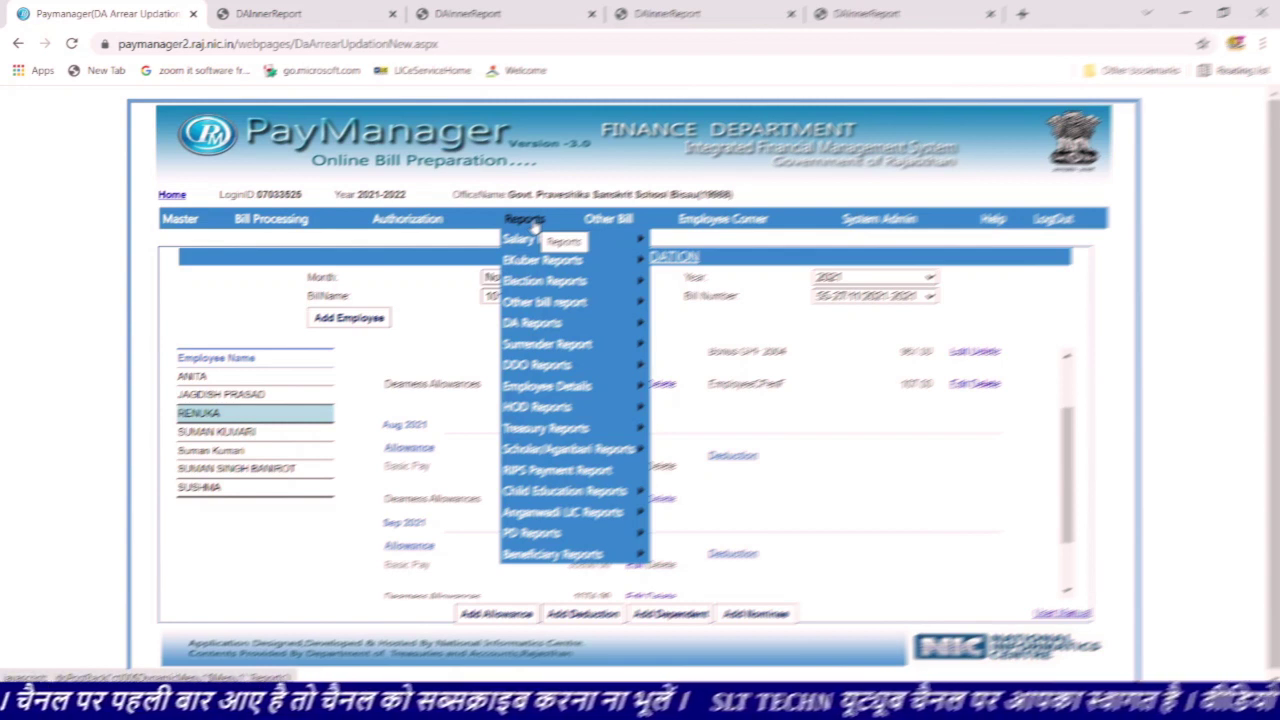
{"action": "mouse_move", "coordinate": [407, 218]}
{"action": "mouse_move", "coordinate": [437, 140]}
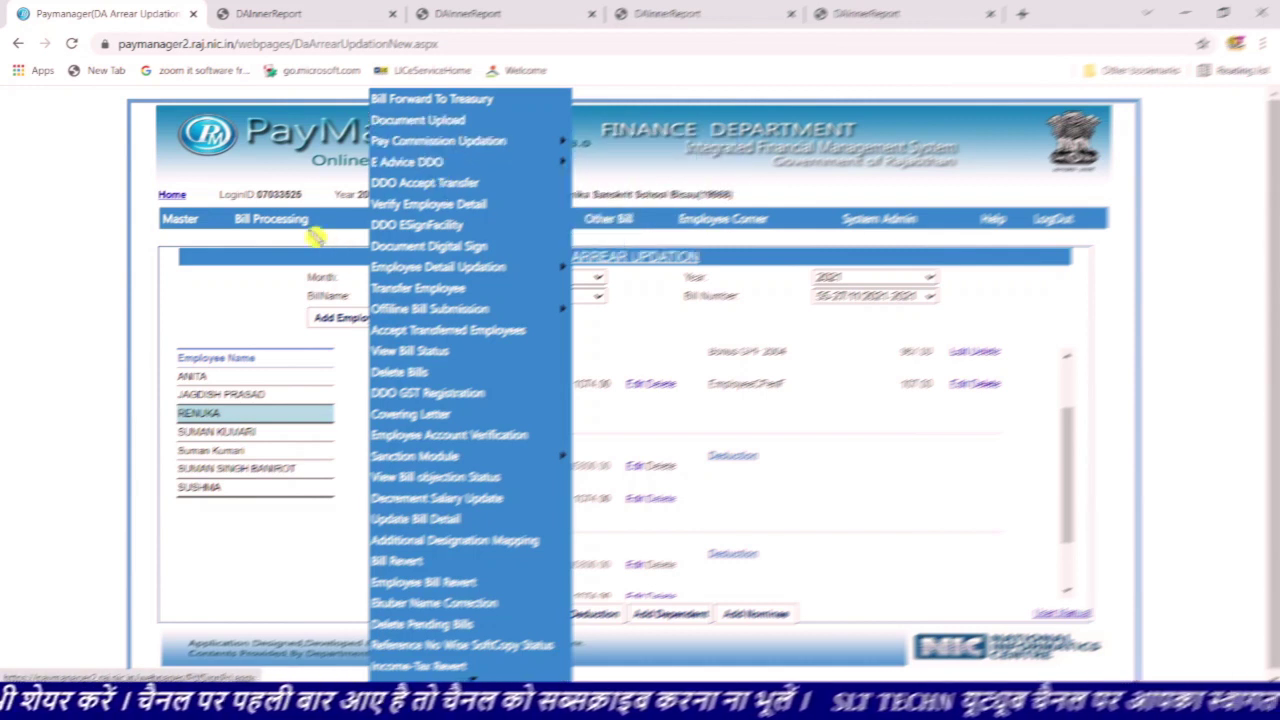
{"action": "mouse_move", "coordinate": [283, 222]}
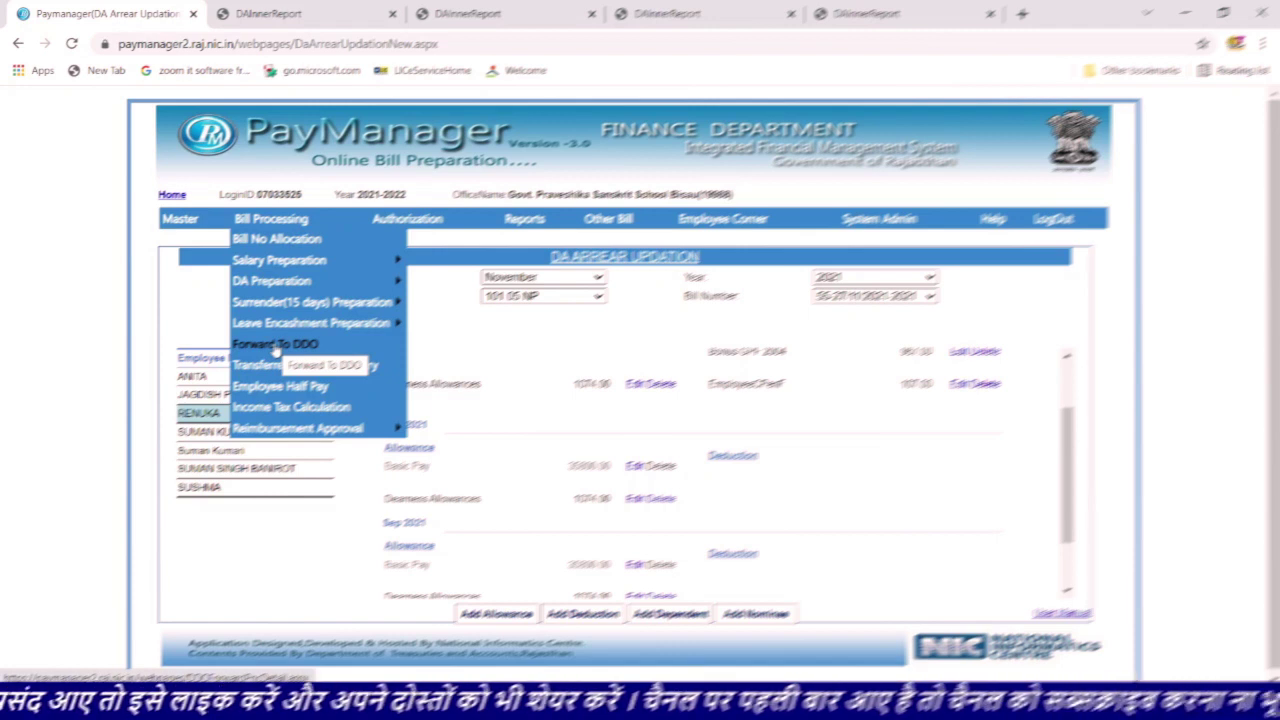
{"action": "mouse_move", "coordinate": [300, 344]}
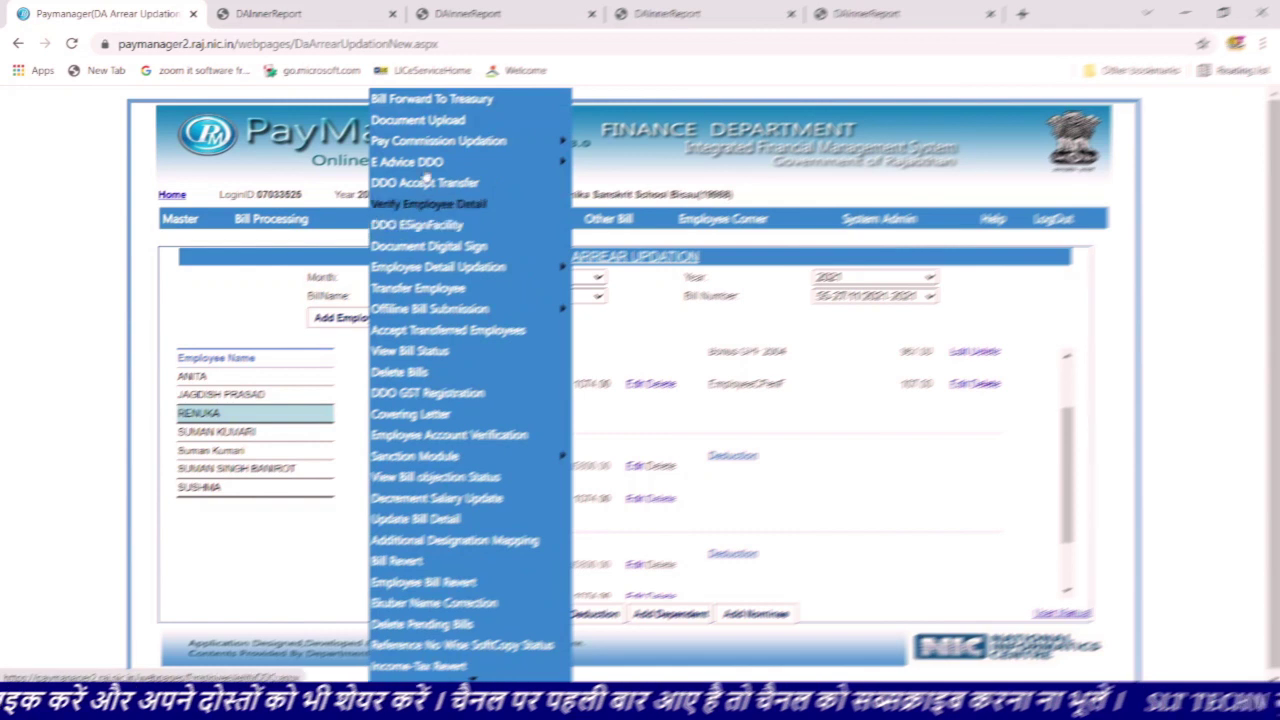